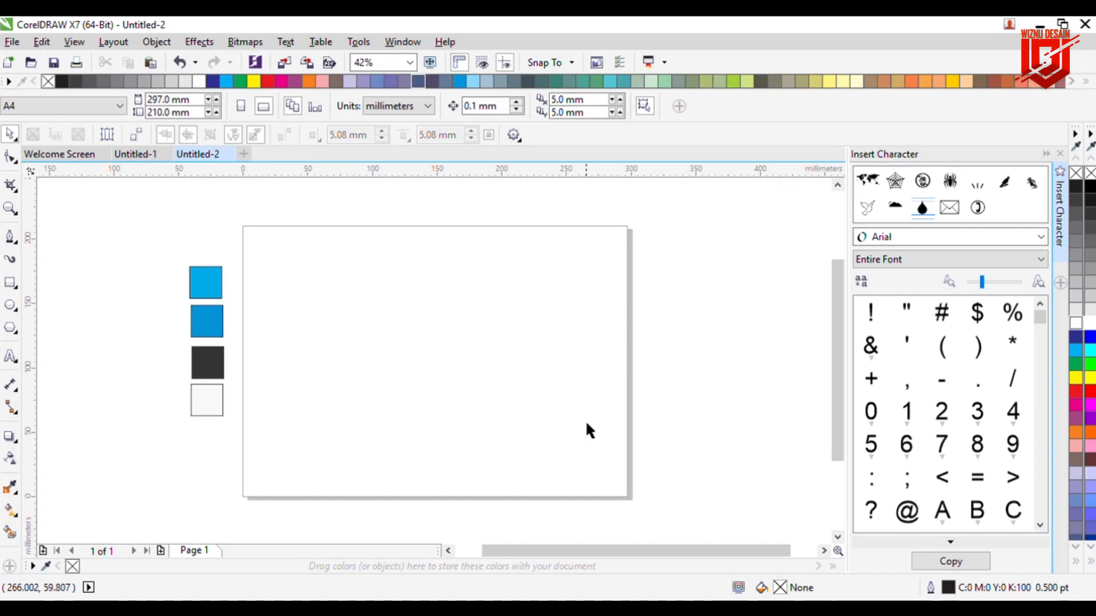
Step: Switch units to centimetres and draw the 9.475 × 5.236 cm card rectangle near the page top
click(429, 106)
click(407, 271)
click(12, 286)
drag(333, 307, 455, 372)
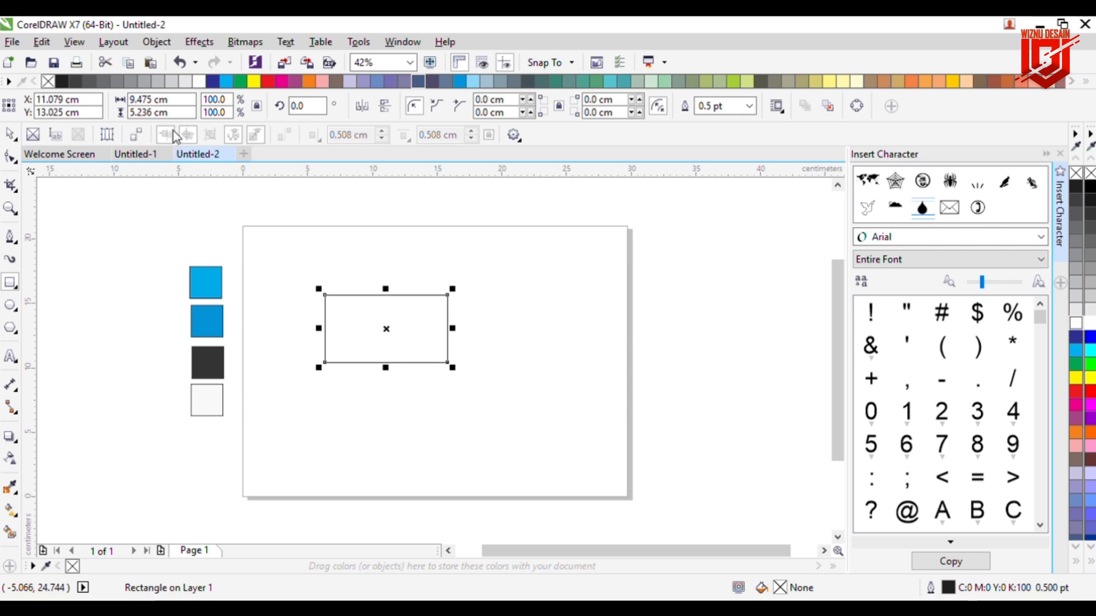
drag(396, 345, 396, 312)
Step: Draw a narrow strip, rotate it to 315° at the card corner, and place a parallel copy beside it
click(440, 394)
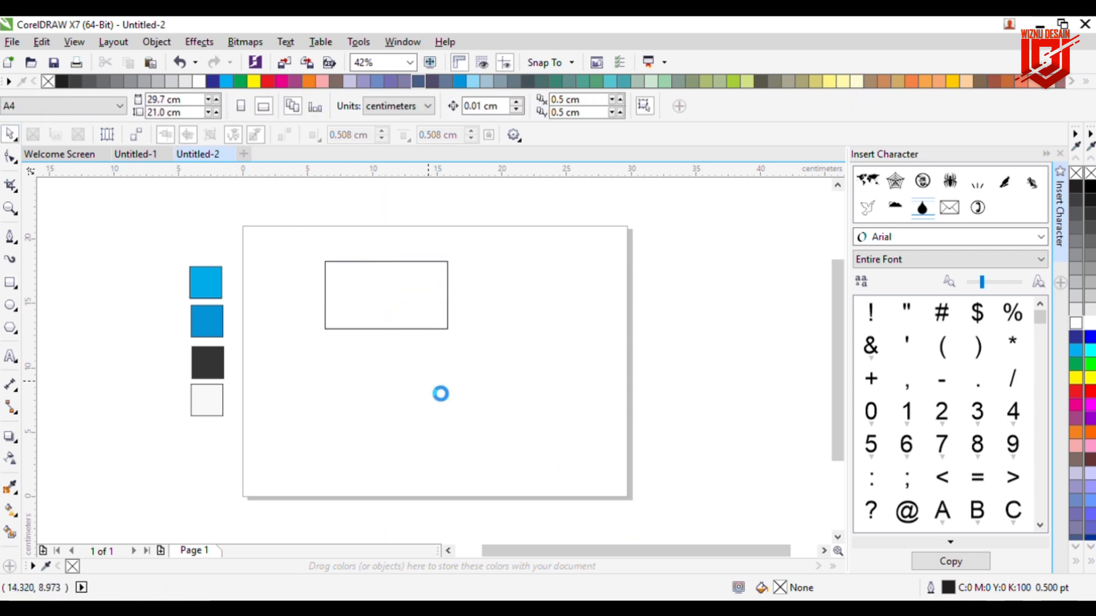
scroll(440, 394, up, 2)
scroll(840, 191, up, 3)
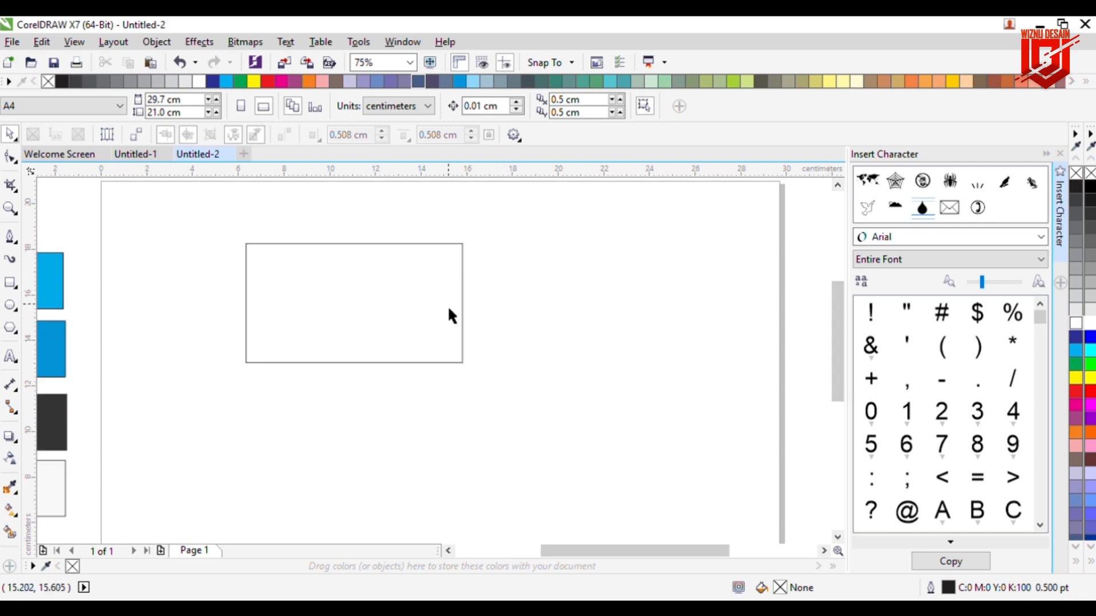
click(11, 283)
drag(218, 321, 320, 411)
click(268, 330)
drag(280, 342, 262, 370)
click(338, 399)
click(9, 134)
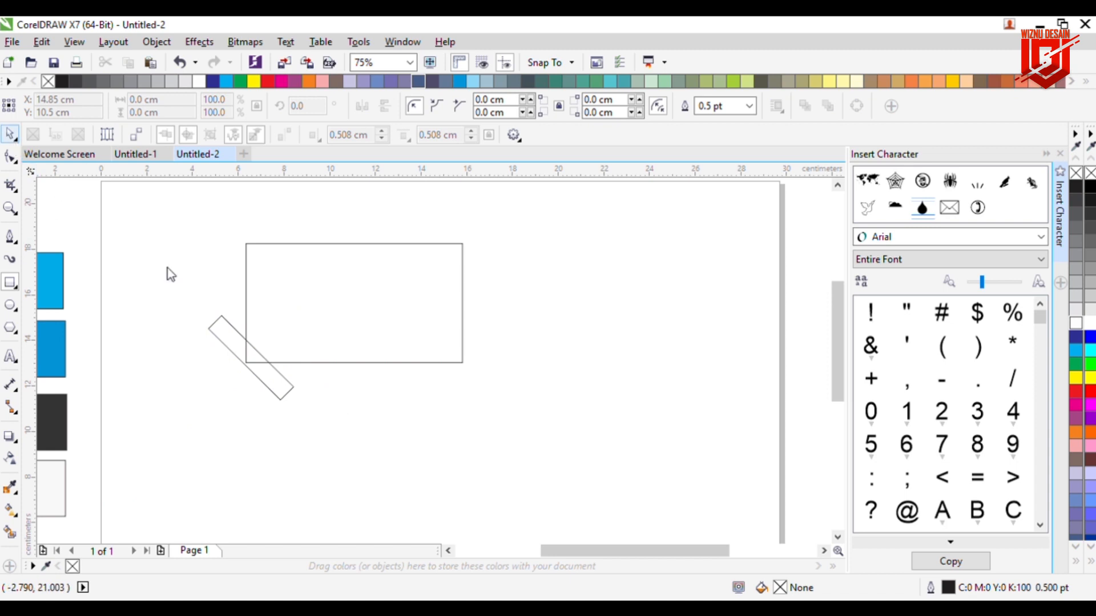
click(251, 359)
drag(252, 359, 277, 358)
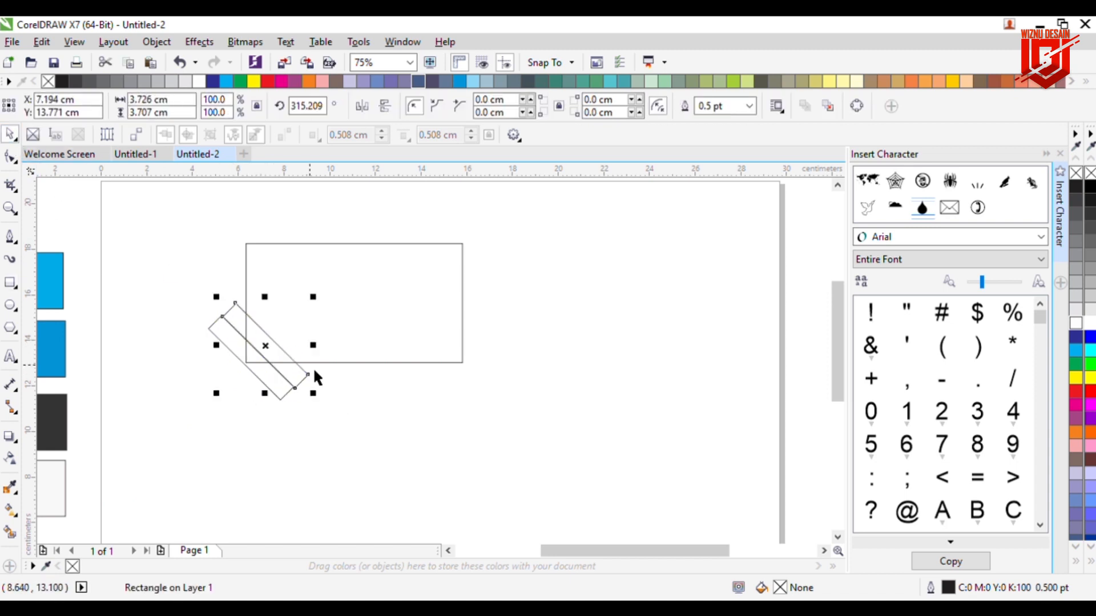
Step: Fill the first strip with the light blue sampled from the top colour square
click(391, 397)
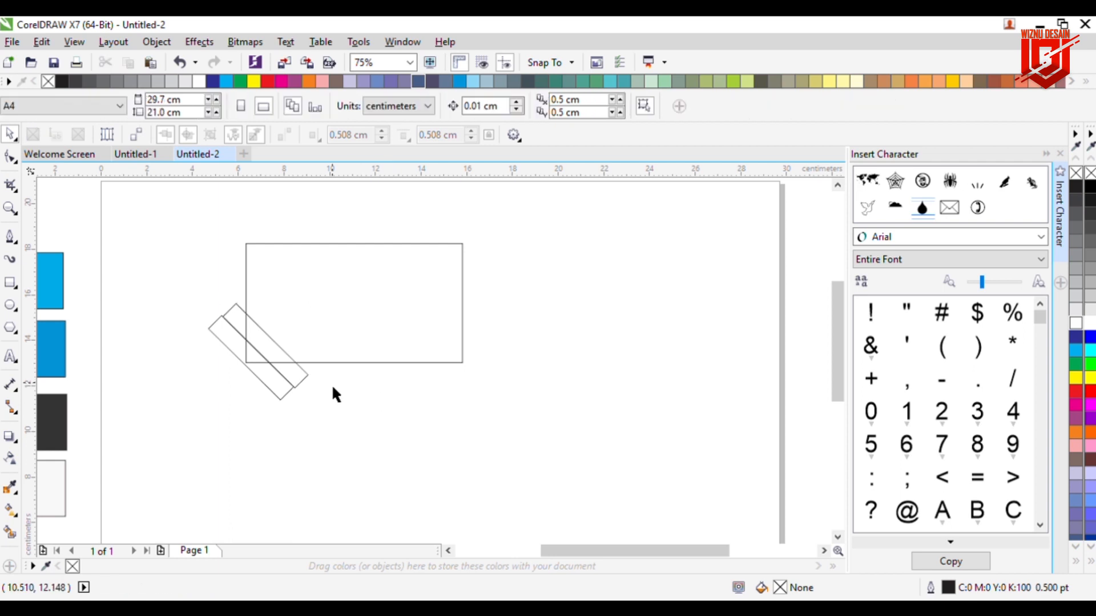
click(237, 358)
scroll(143, 430, down, 2)
click(10, 487)
click(91, 357)
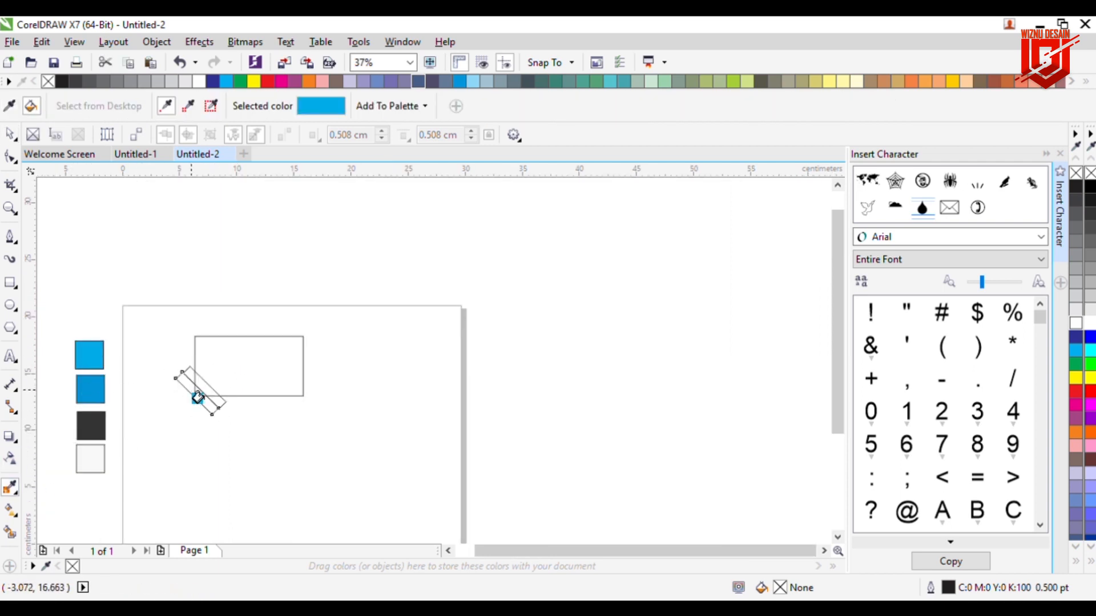
click(197, 392)
Step: Fill the second strip with the darker blue from the middle colour square
click(10, 135)
click(10, 487)
click(90, 390)
click(203, 388)
click(10, 135)
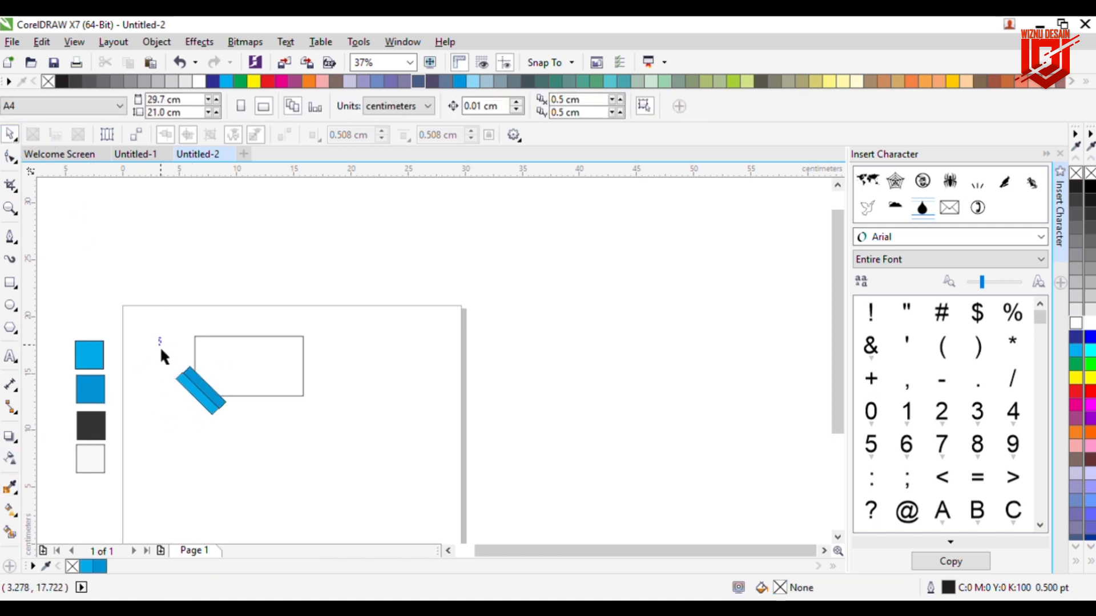
drag(159, 338, 235, 443)
click(464, 318)
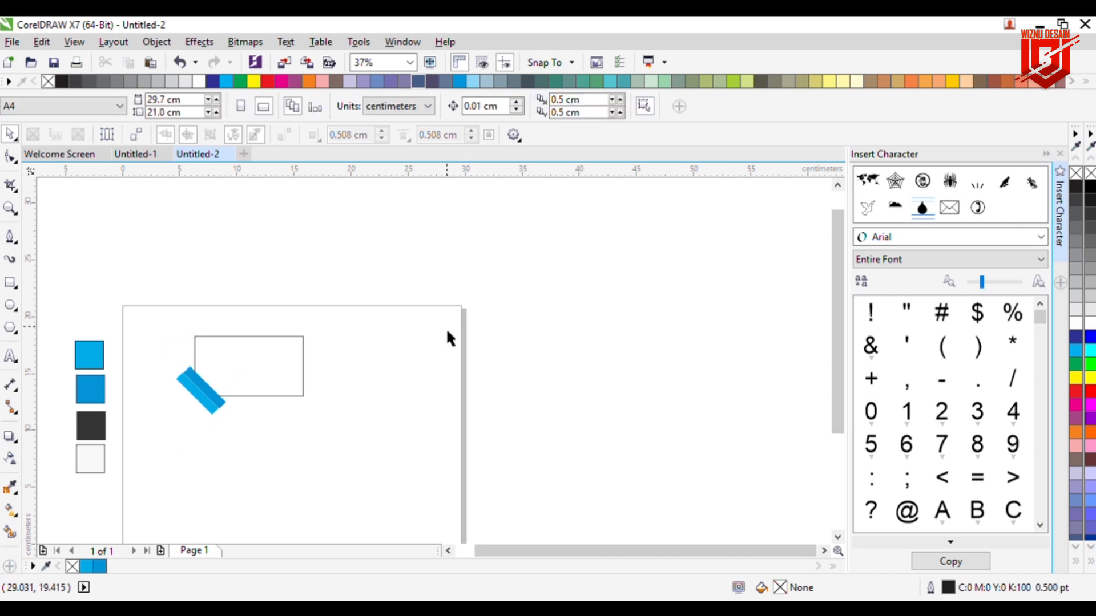
scroll(188, 405, up, 4)
click(270, 352)
Step: Nudge the darker strip left and PowerClip both blue strips inside the card rectangle
drag(276, 360, 282, 366)
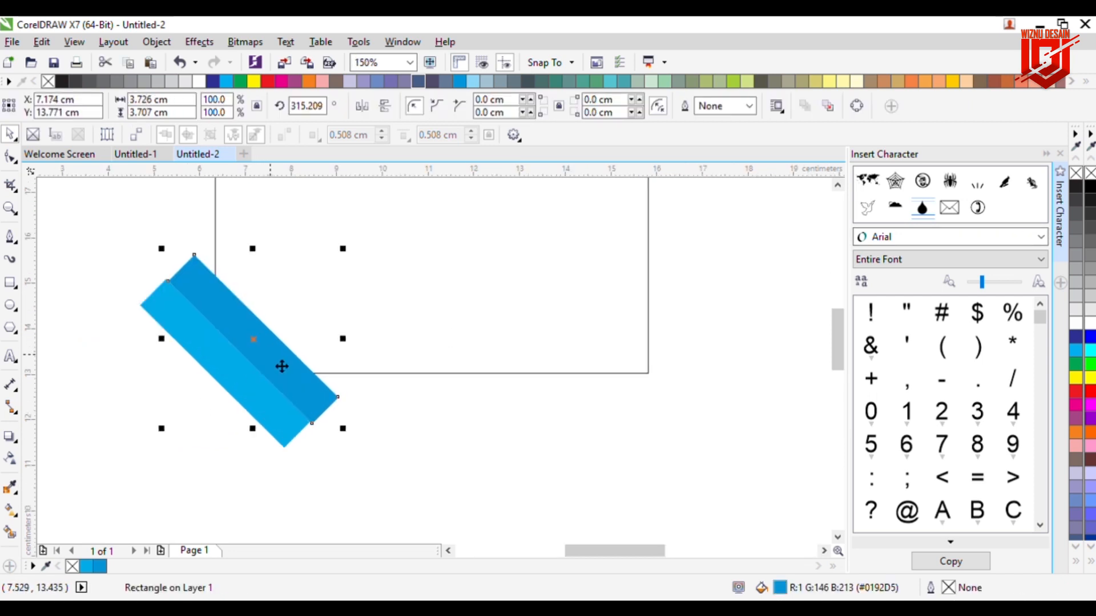
click(346, 379)
click(261, 352)
click(346, 357)
click(264, 362)
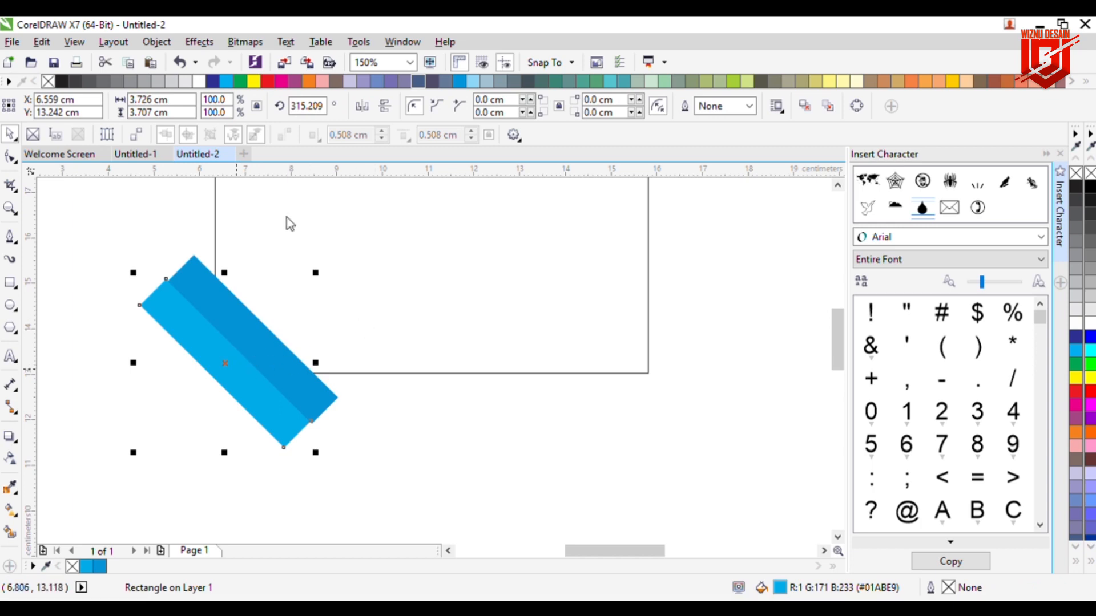
key(ctrl+1)
click(284, 267)
click(259, 343)
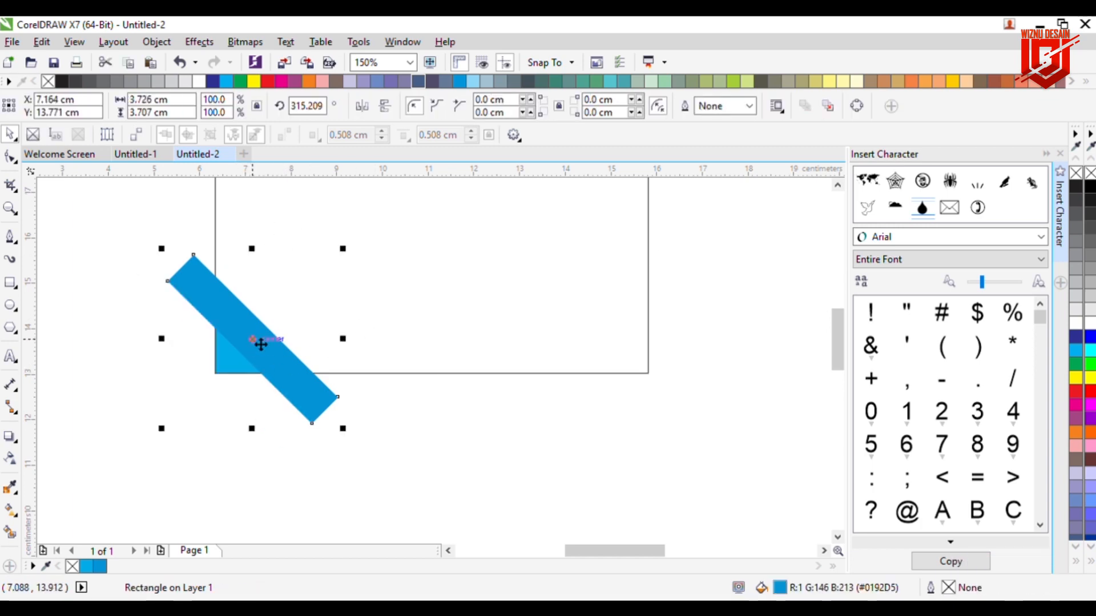
key(ctrl+1)
click(299, 262)
click(272, 423)
Step: Inside the card's PowerClip, make an offset copy of the darker blue strip up-right
scroll(268, 420, down, 2)
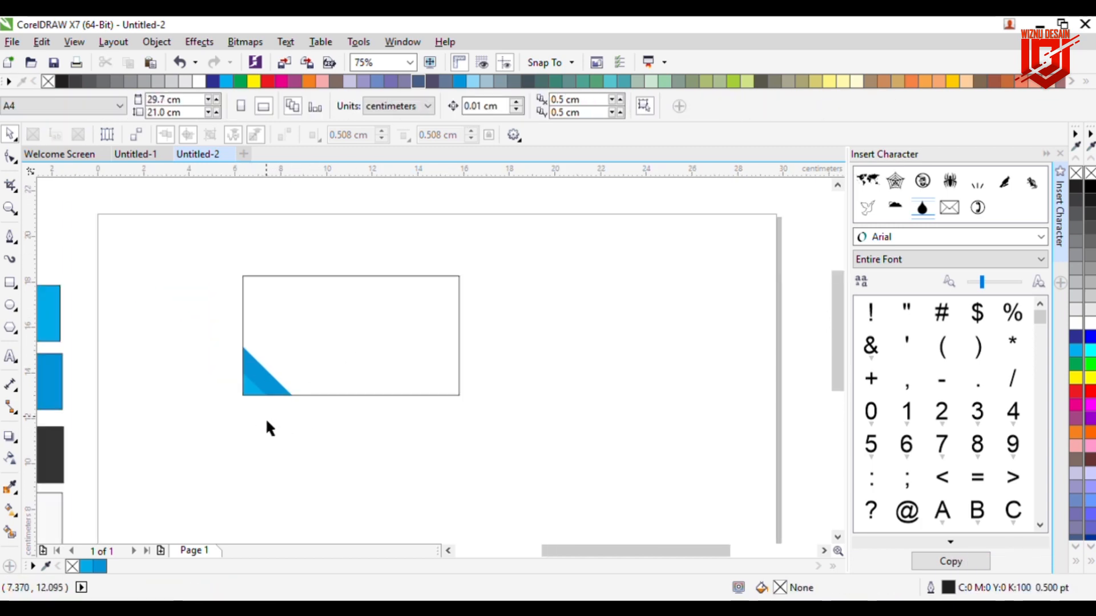
click(277, 394)
ctrl+click(263, 387)
scroll(262, 387, up, 2)
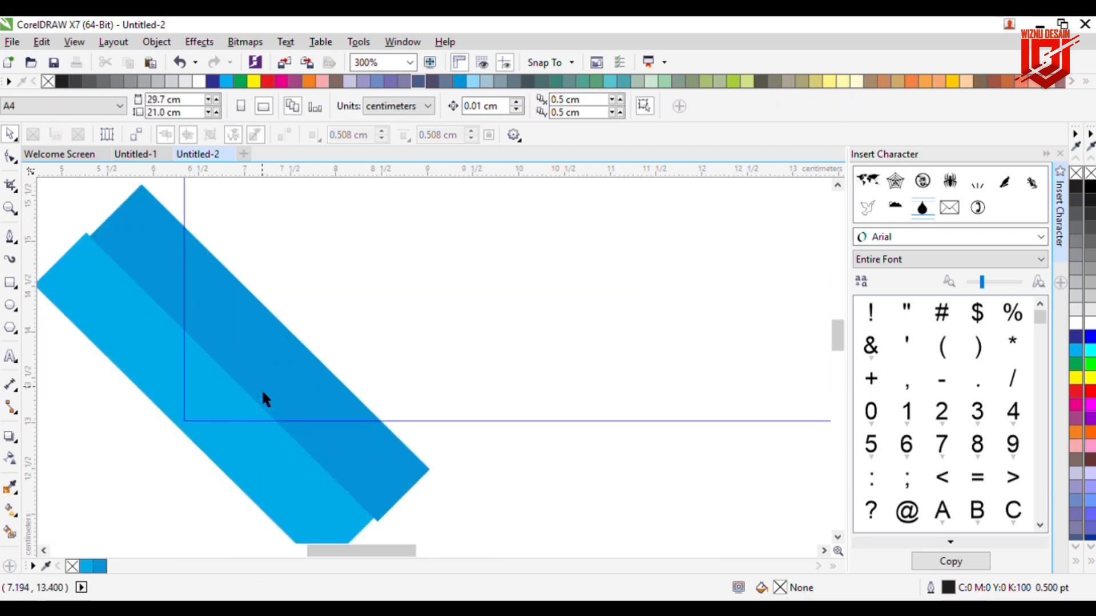
click(275, 364)
drag(292, 366, 299, 357)
Step: Colour the copy grey, send it behind the blue strip, and finish editing the PowerClip
click(1075, 310)
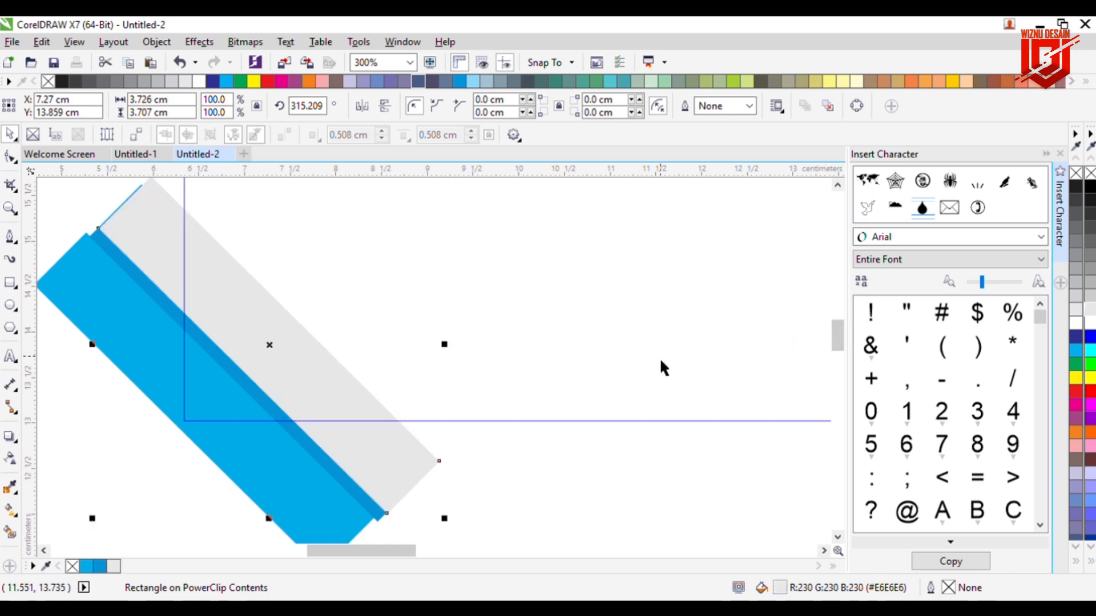
key(shift+Page_Down)
click(1089, 295)
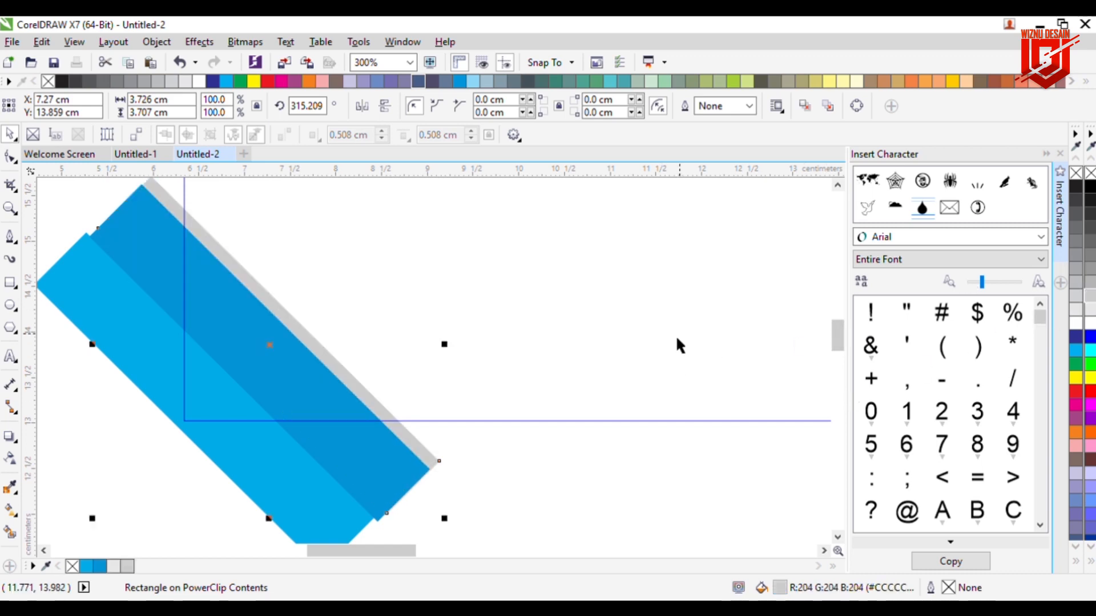
click(615, 460)
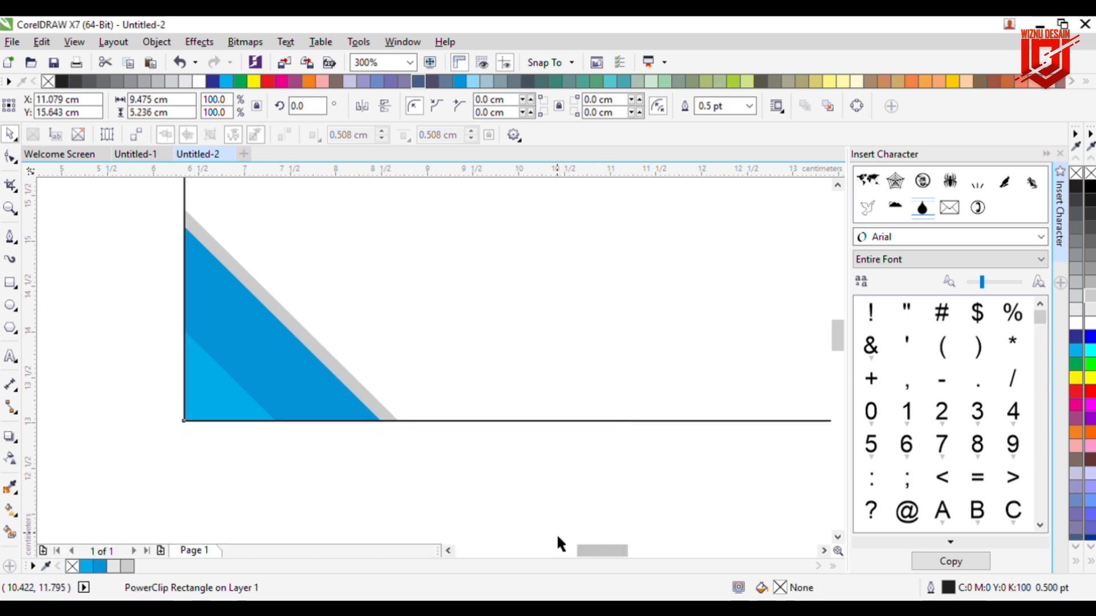
click(505, 494)
scroll(505, 494, down, 1)
drag(578, 549, 588, 550)
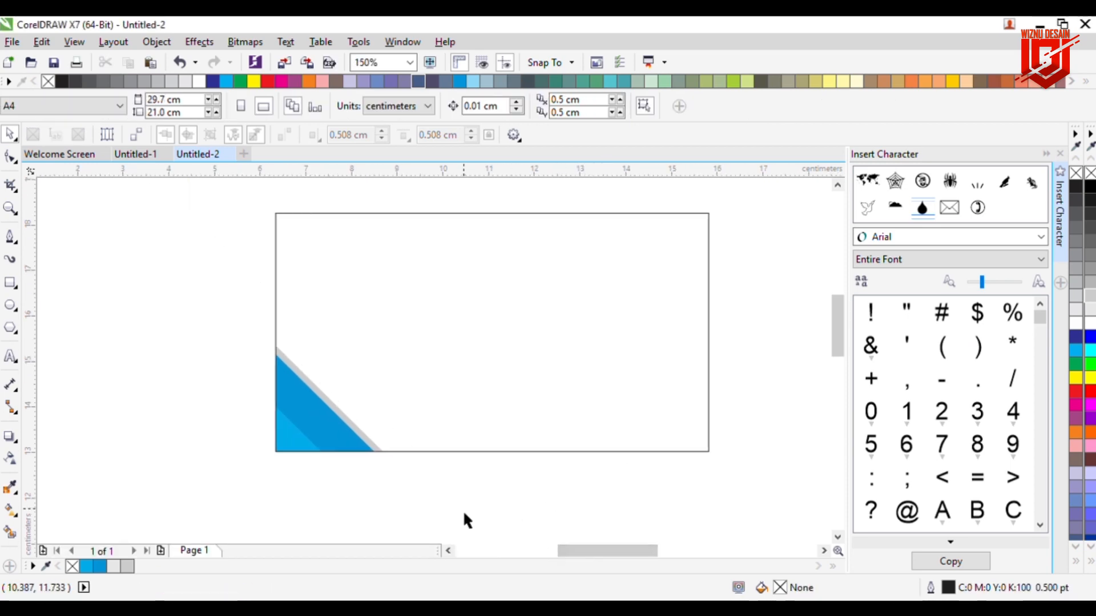
click(14, 288)
Step: Draw a wide rectangle across the card bottom, convert it to curves and reshape its top into a slanted step
mouse_move(227, 399)
mouse_down()
mouse_move(477, 463)
mouse_move(754, 486)
mouse_up()
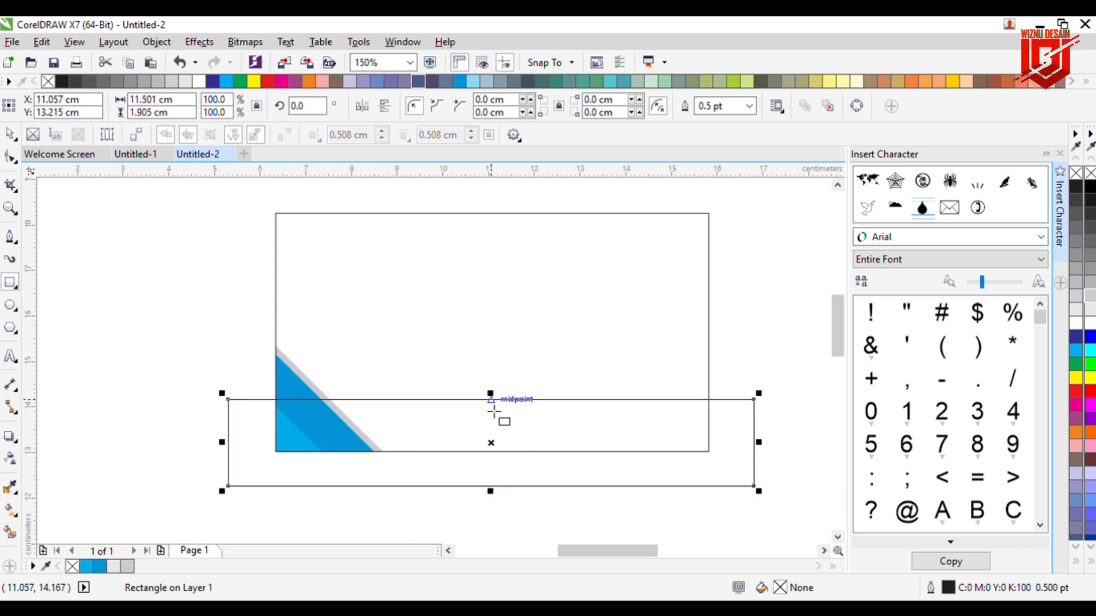
click(11, 157)
click(856, 106)
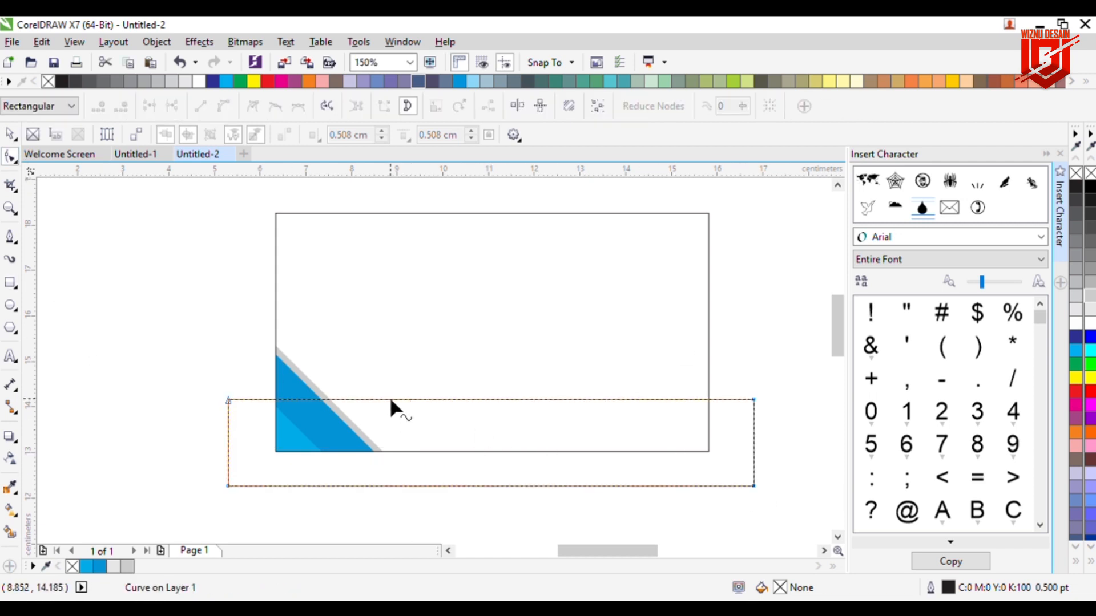
double_click(371, 398)
double_click(416, 398)
drag(416, 398, 396, 423)
drag(754, 399, 752, 423)
click(492, 362)
Step: PowerClip the stepped band into the card behind the blue strips, coloured dark grey #1A1A1A
click(1089, 187)
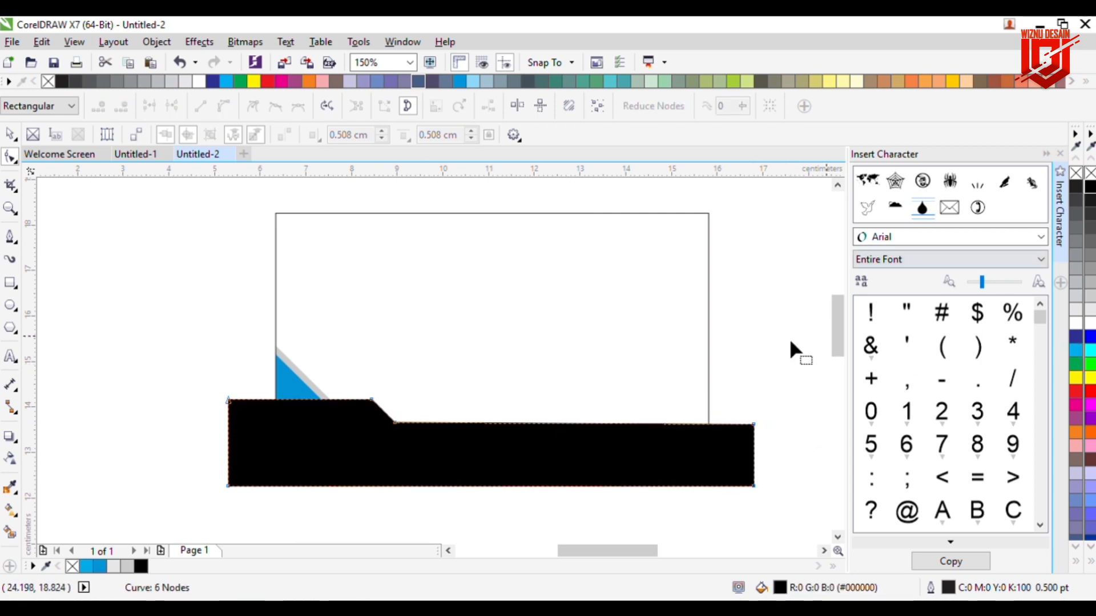
click(10, 135)
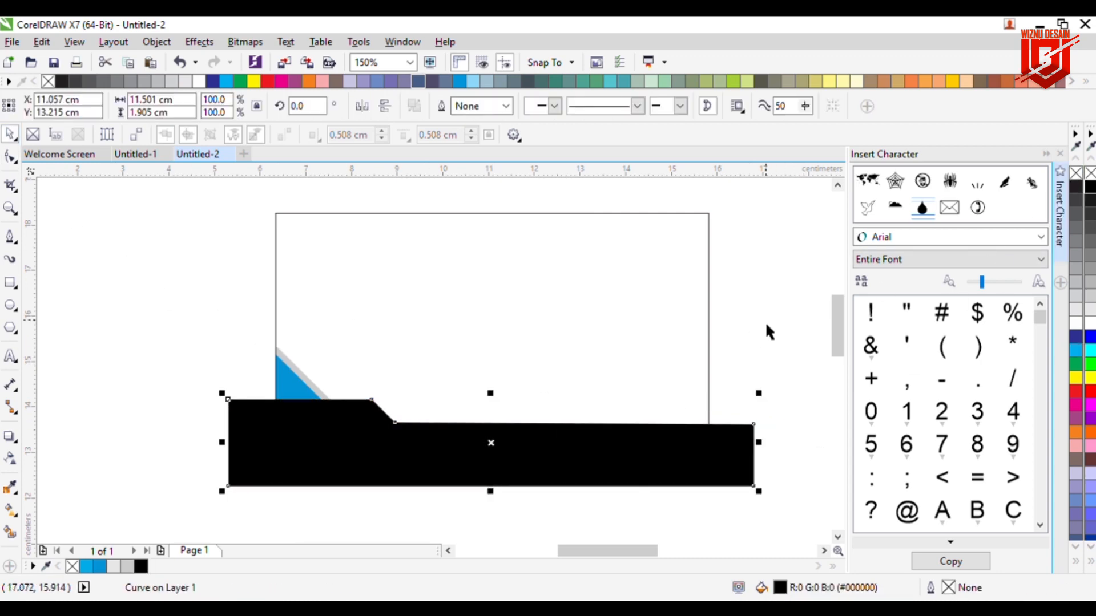
click(719, 43)
click(556, 355)
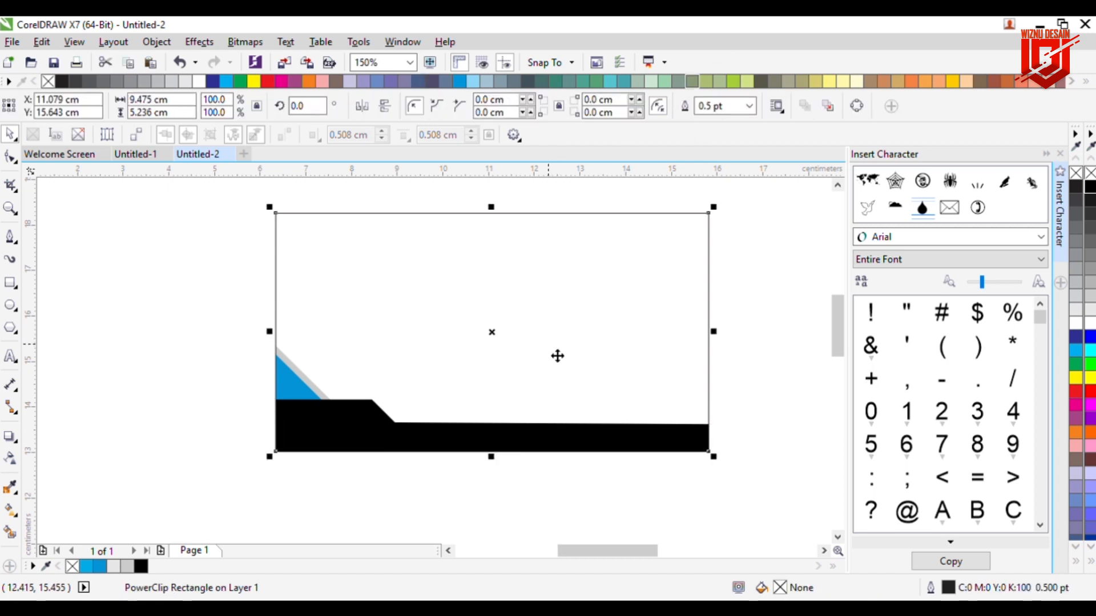
click(469, 478)
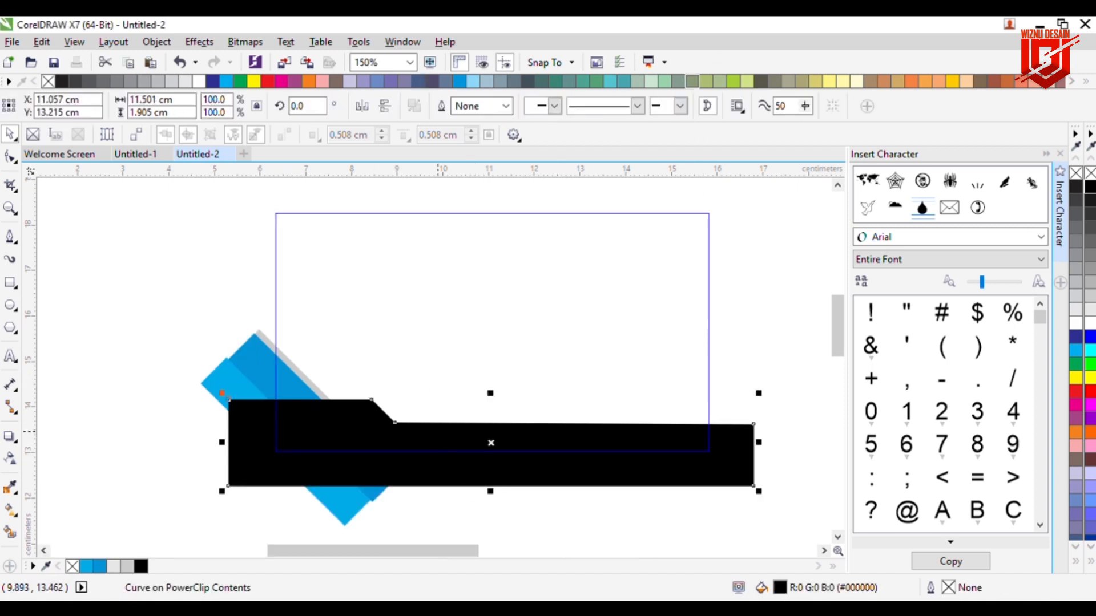
key(shift+Page_Down)
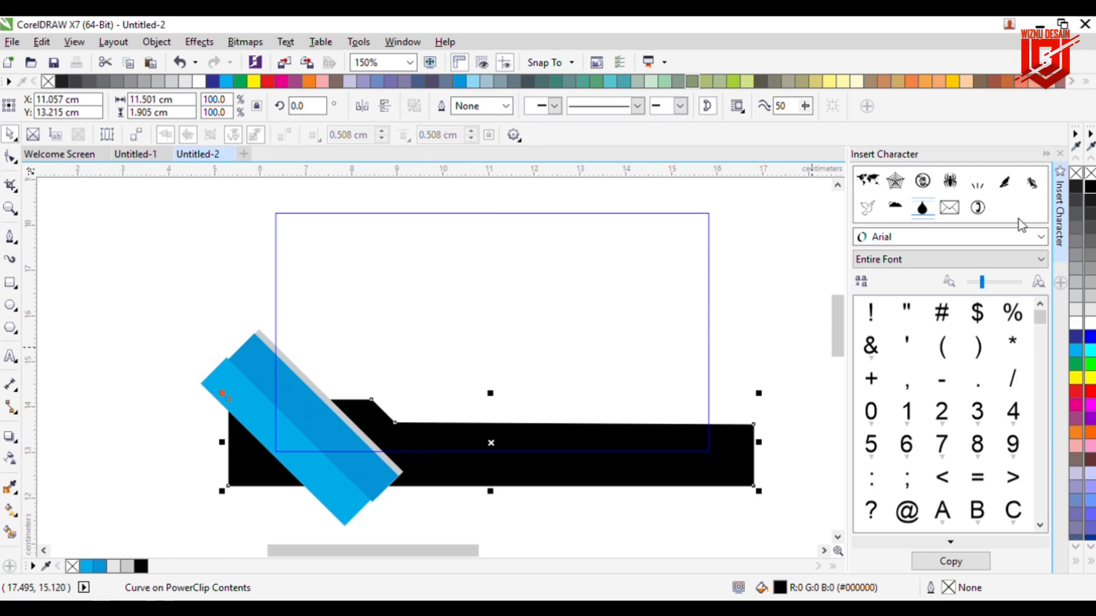
click(1076, 200)
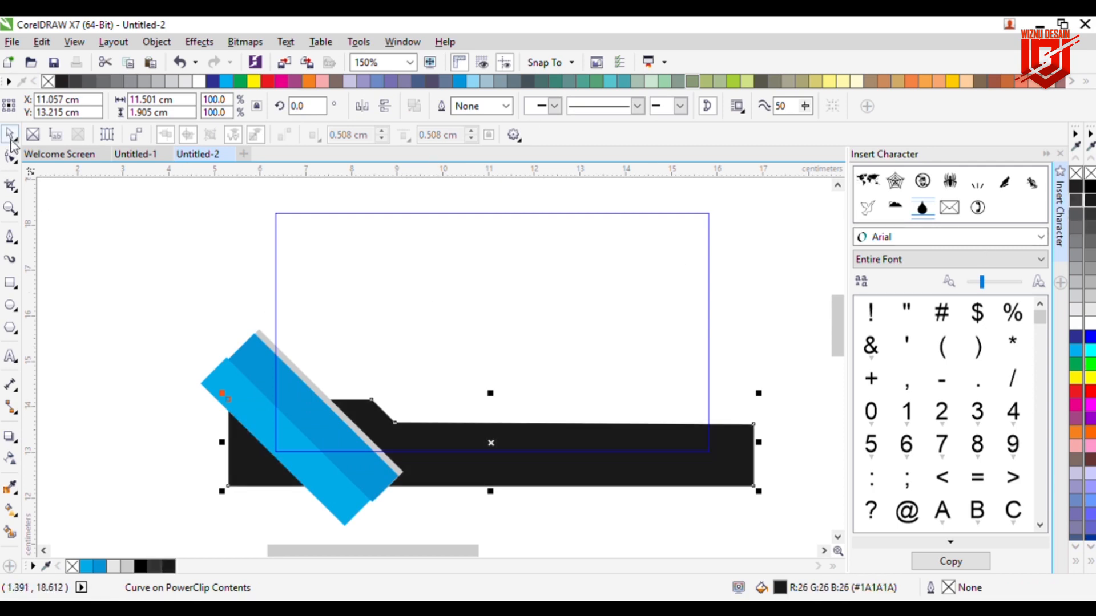
ctrl+click(220, 314)
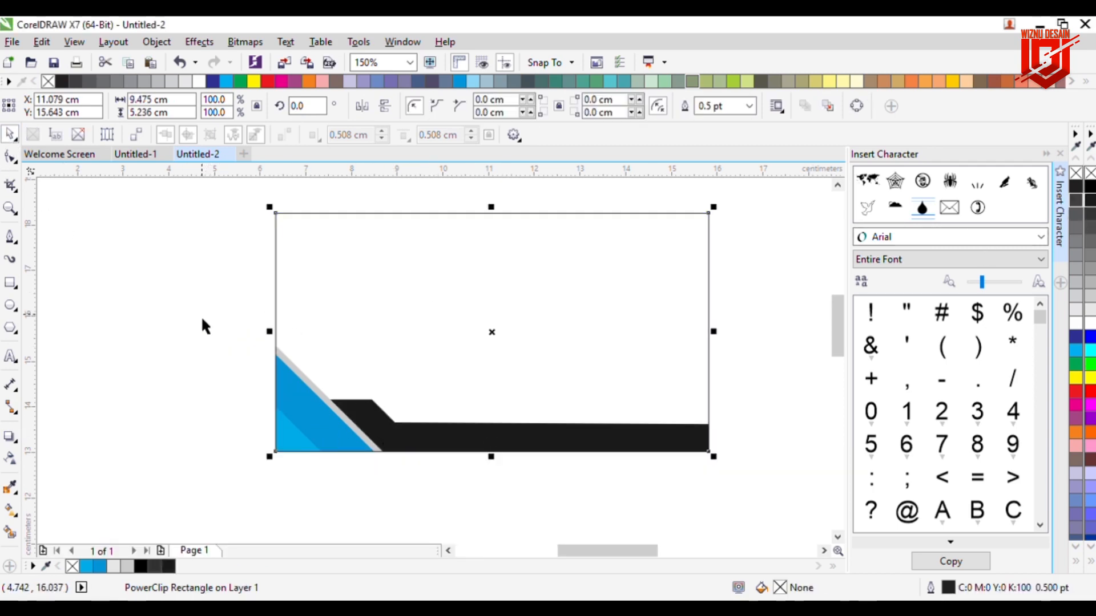
Step: Stretch the dark grey band slightly taller inside the card's PowerClip
click(204, 316)
click(372, 414)
click(464, 485)
drag(491, 393, 490, 380)
ctrl+click(488, 484)
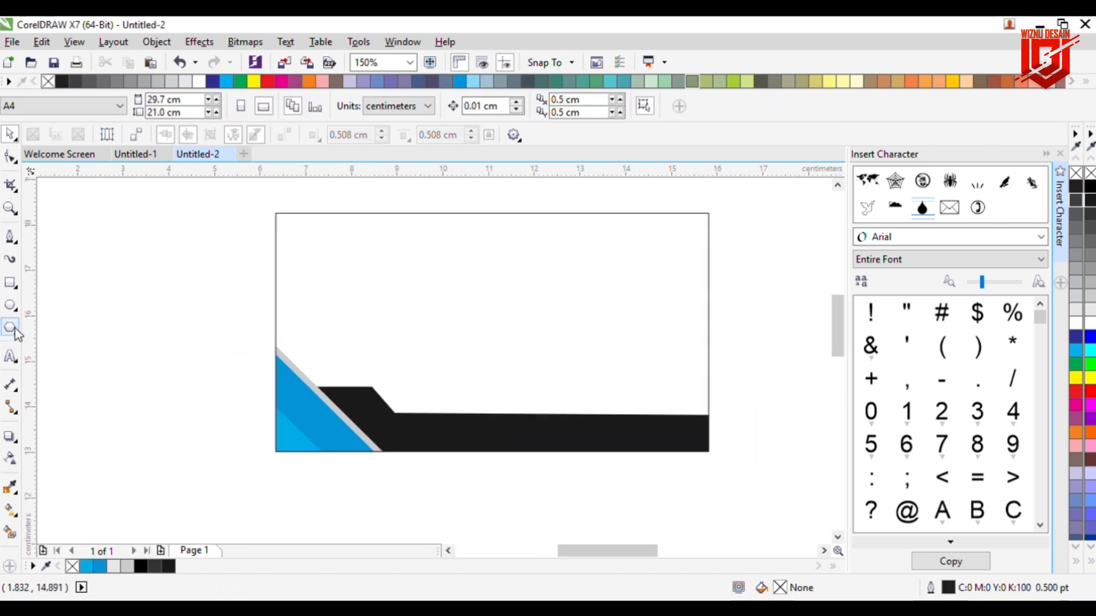
Step: Draw a rounded-corner bar over the card's lower right, filled cyan with no outline
click(10, 282)
drag(756, 394, 489, 444)
click(11, 157)
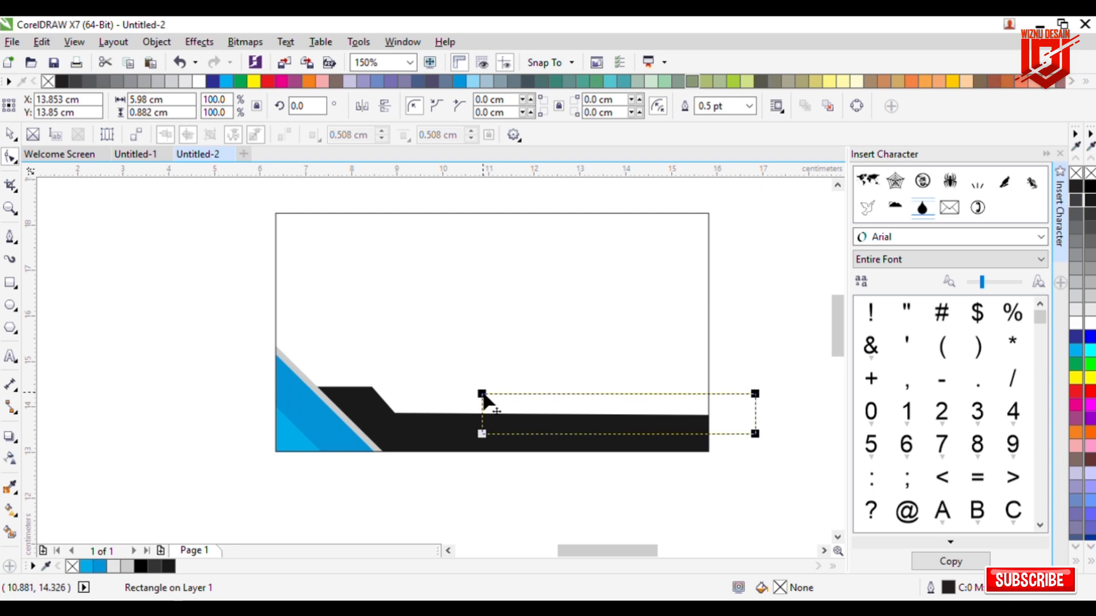
drag(483, 393, 511, 401)
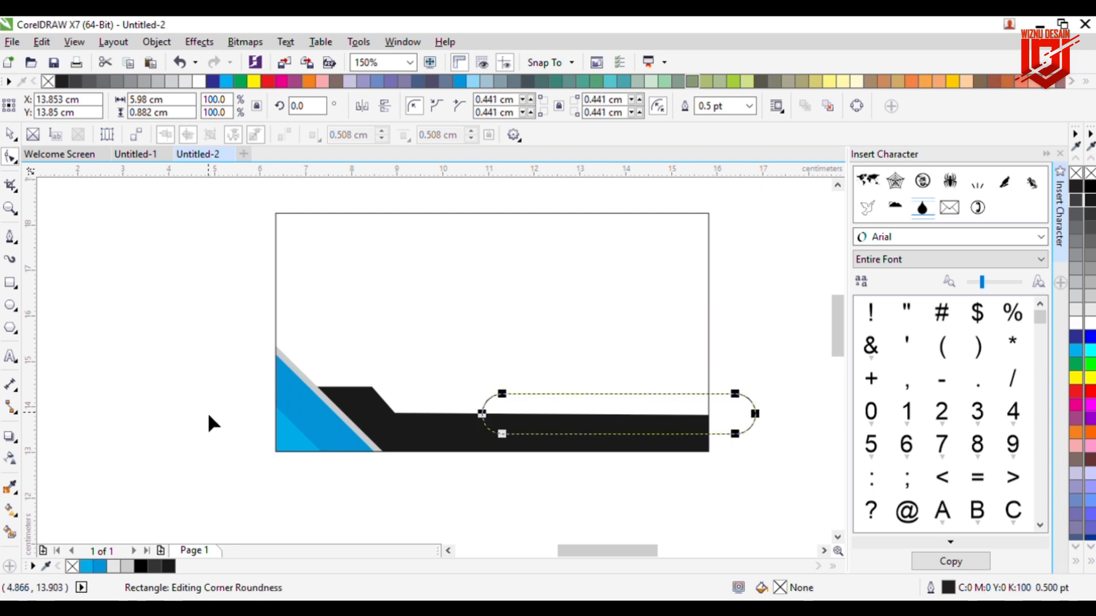
click(95, 565)
right_click(1076, 172)
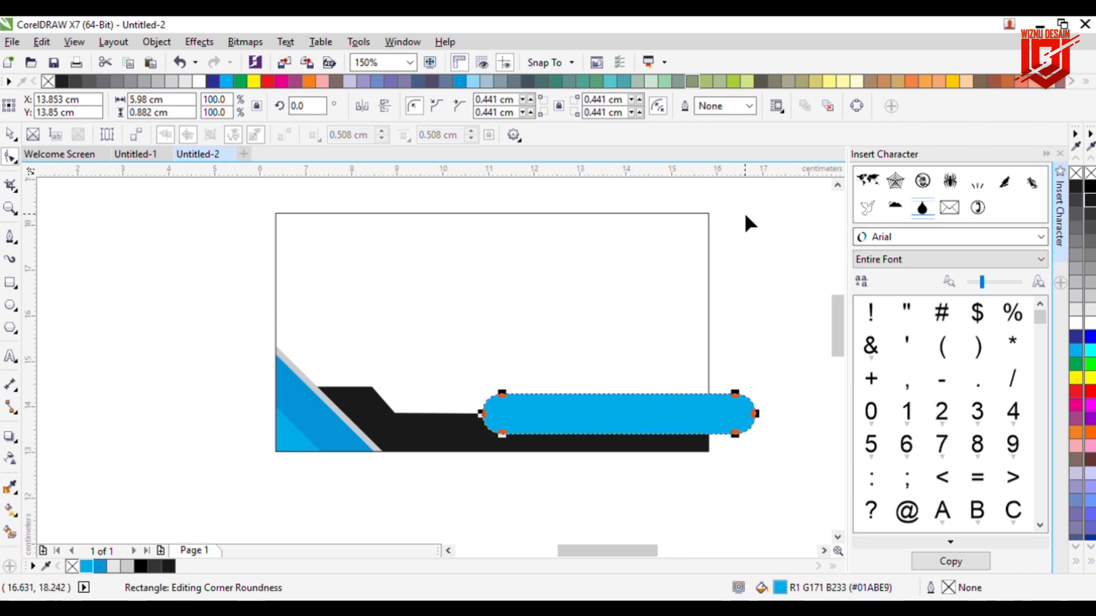
Step: PowerClip the cyan rounded bar inside the card frame
click(11, 134)
click(537, 408)
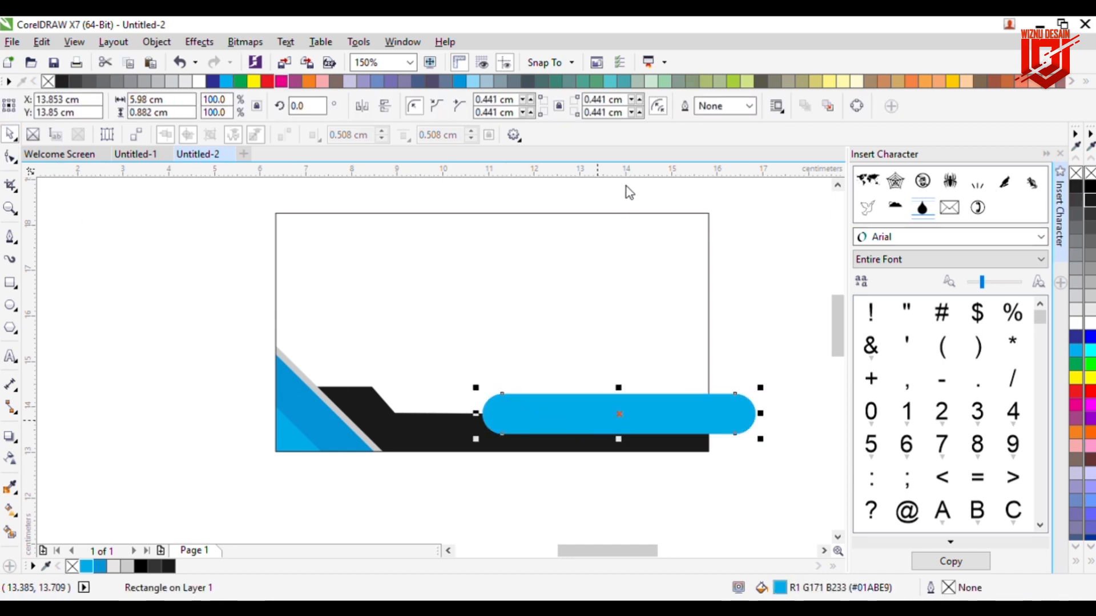
click(626, 324)
click(861, 412)
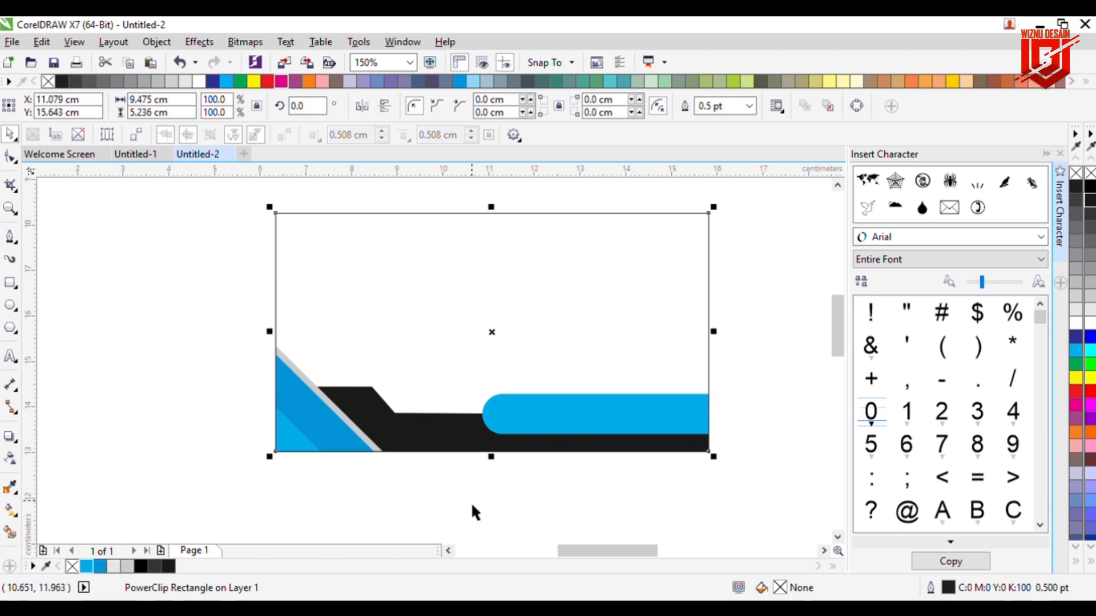
Step: Add a grey copy of the bar slightly higher, placed behind the cyan bar inside the clip
ctrl+click(625, 436)
click(635, 429)
drag(635, 430, 629, 419)
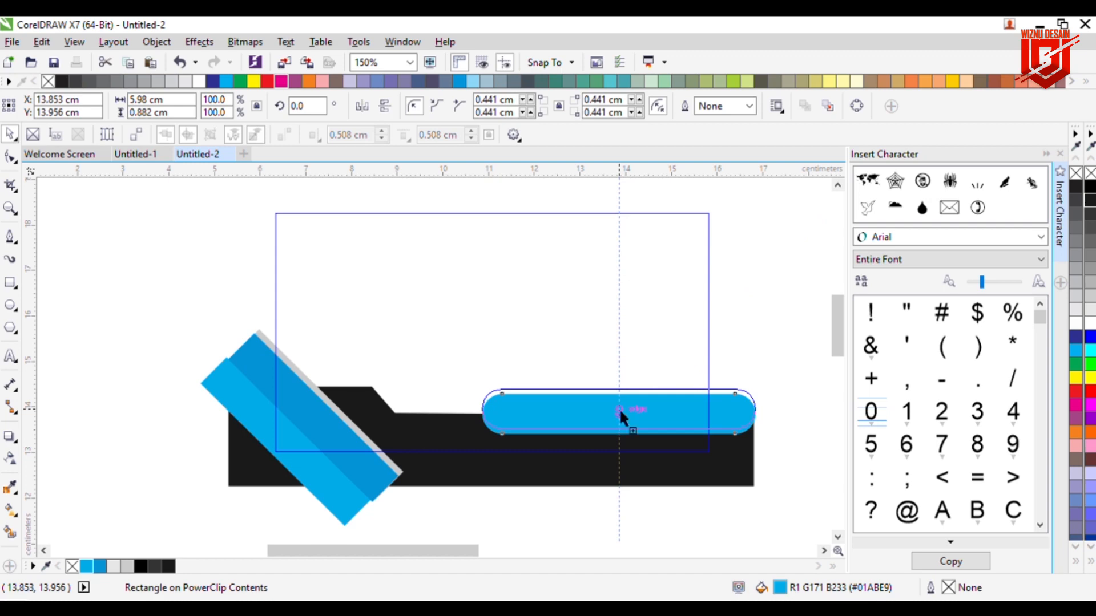
click(1090, 288)
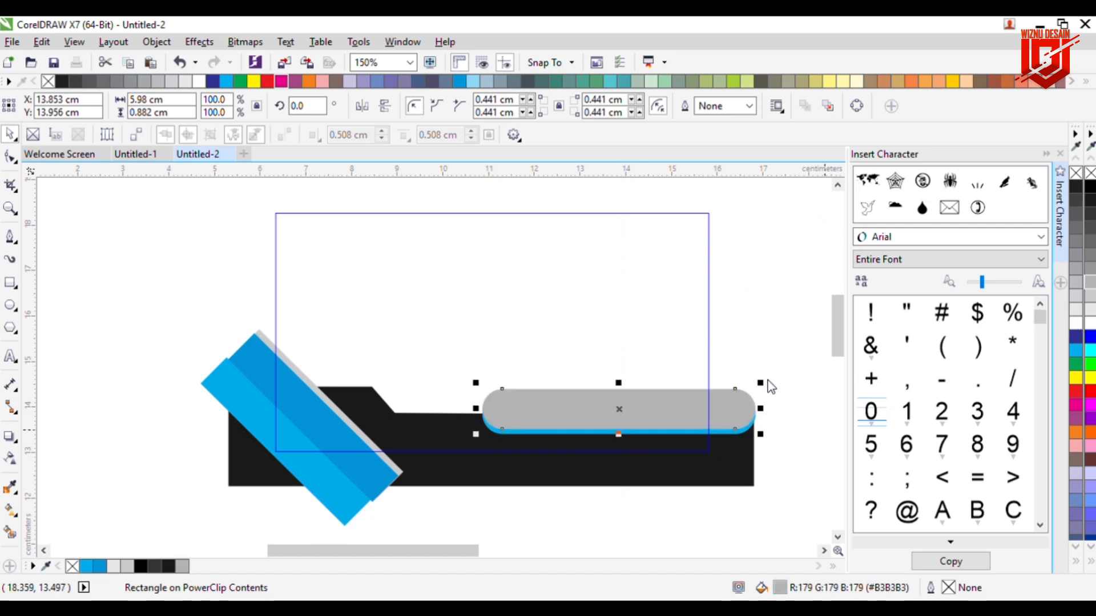
key(ctrl+Page_Down)
click(746, 386)
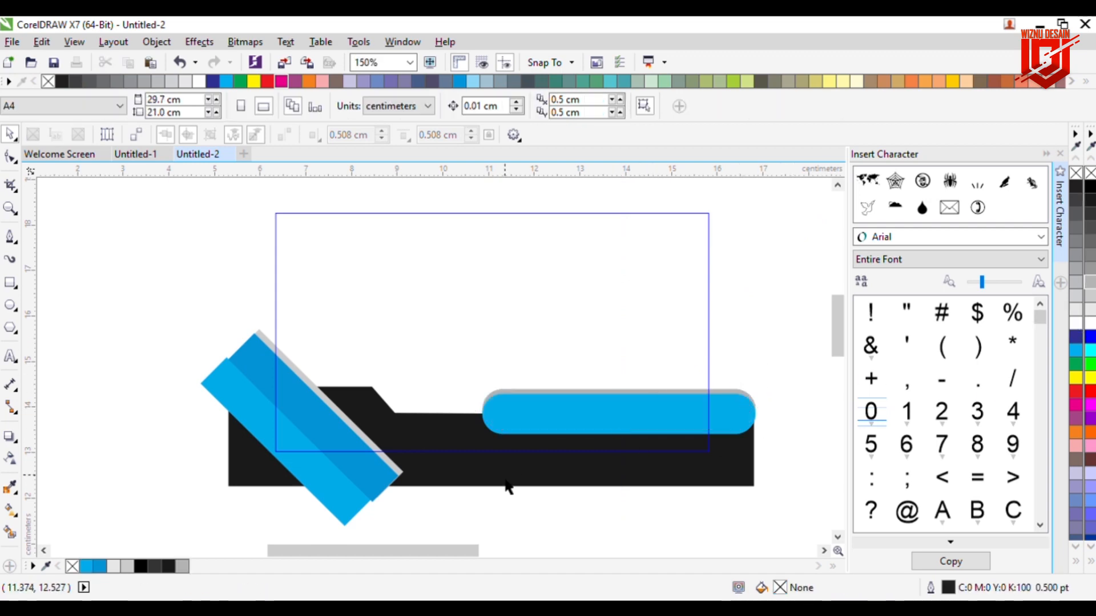
click(751, 355)
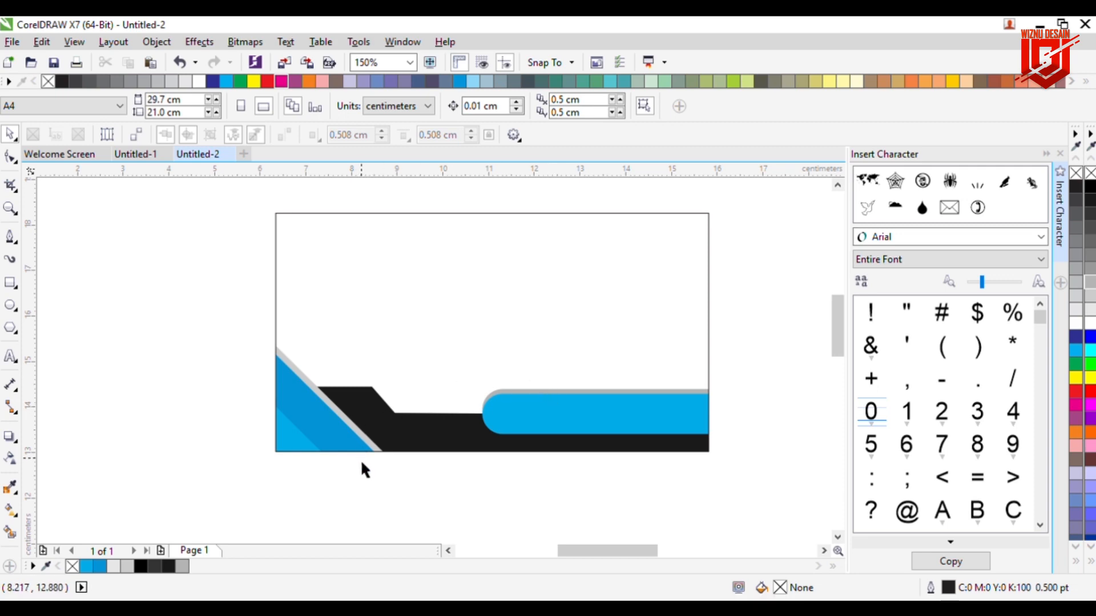
click(390, 421)
Step: Move the black band's upper step node slightly left inside the card's PowerClip
click(457, 480)
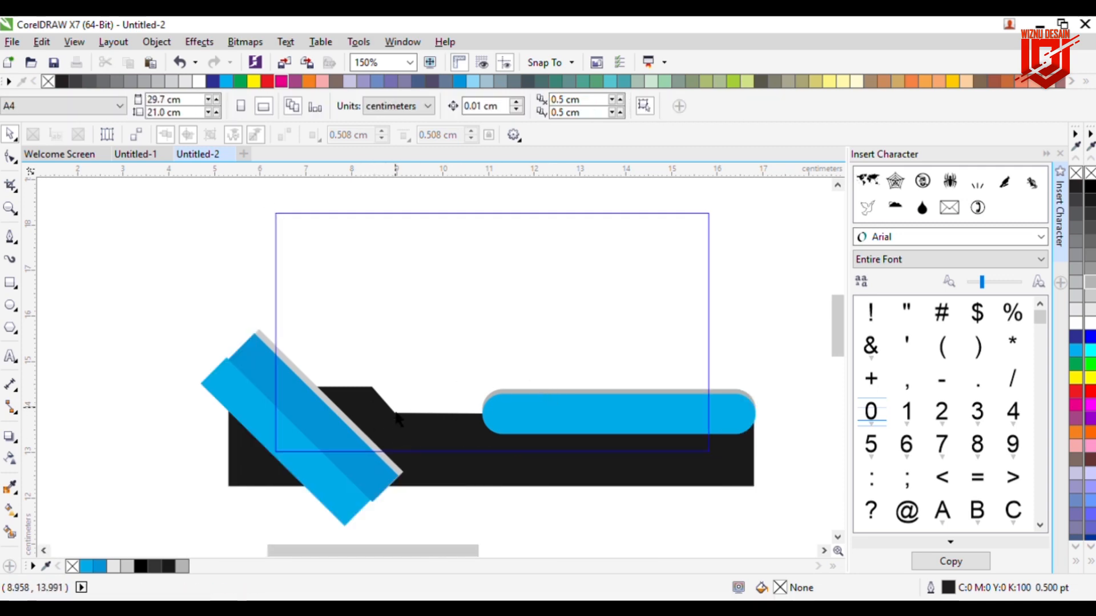
click(388, 417)
scroll(388, 416, up, 2)
click(10, 159)
drag(367, 369, 360, 372)
scroll(416, 386, down, 2)
scroll(516, 469, up, 1)
click(515, 516)
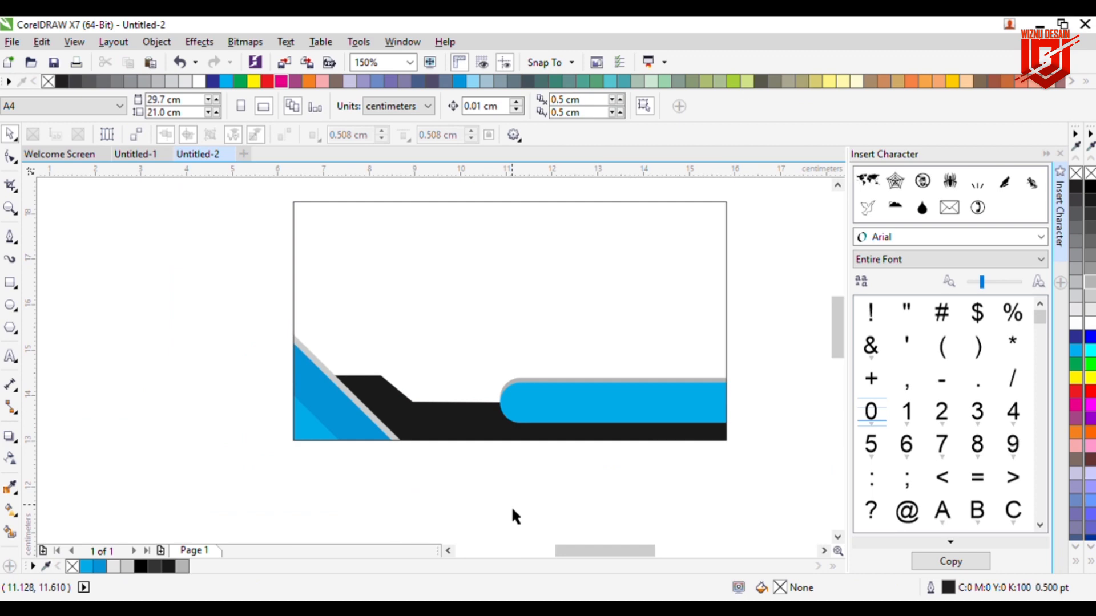
Step: Reorder the clipped contents so the blue diagonal bar sits in front of its grey strip
click(469, 444)
click(475, 463)
click(462, 442)
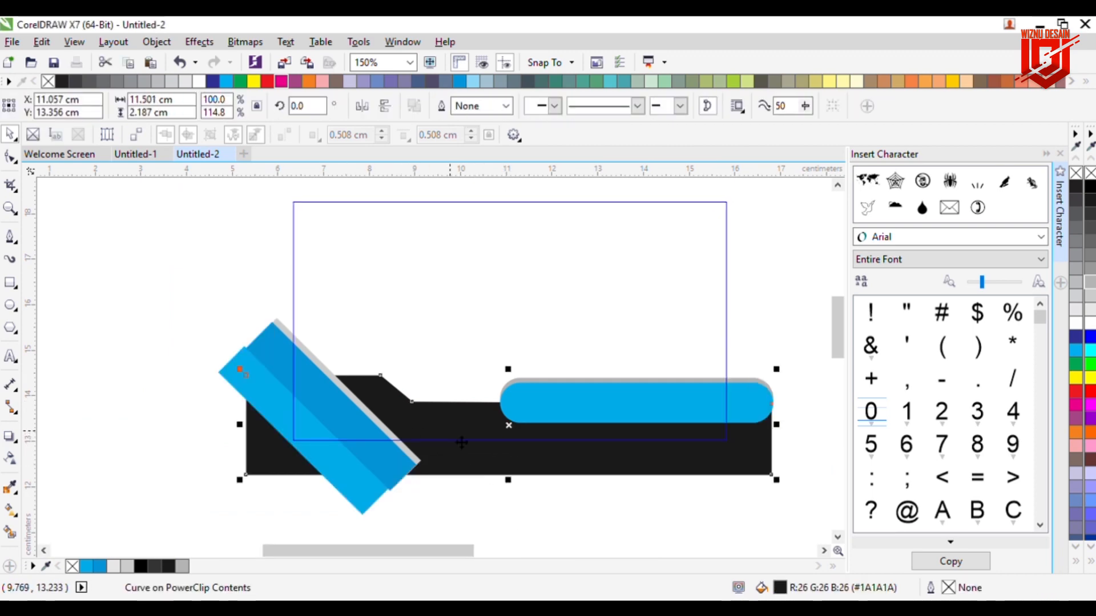
key(ctrl+Page_Up)
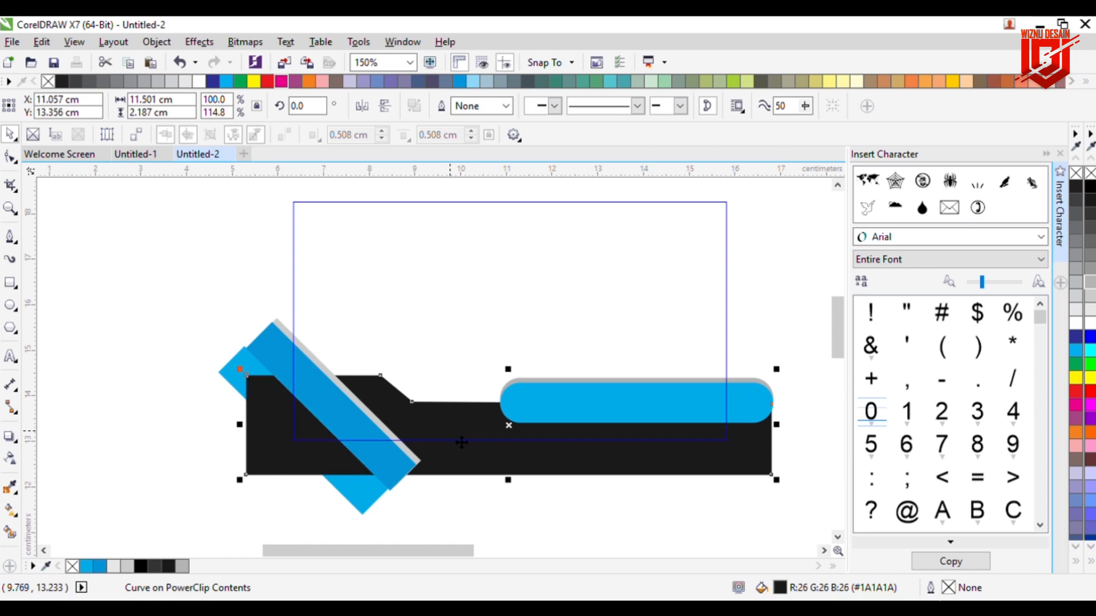
key(ctrl+Page_Down)
key(Escape)
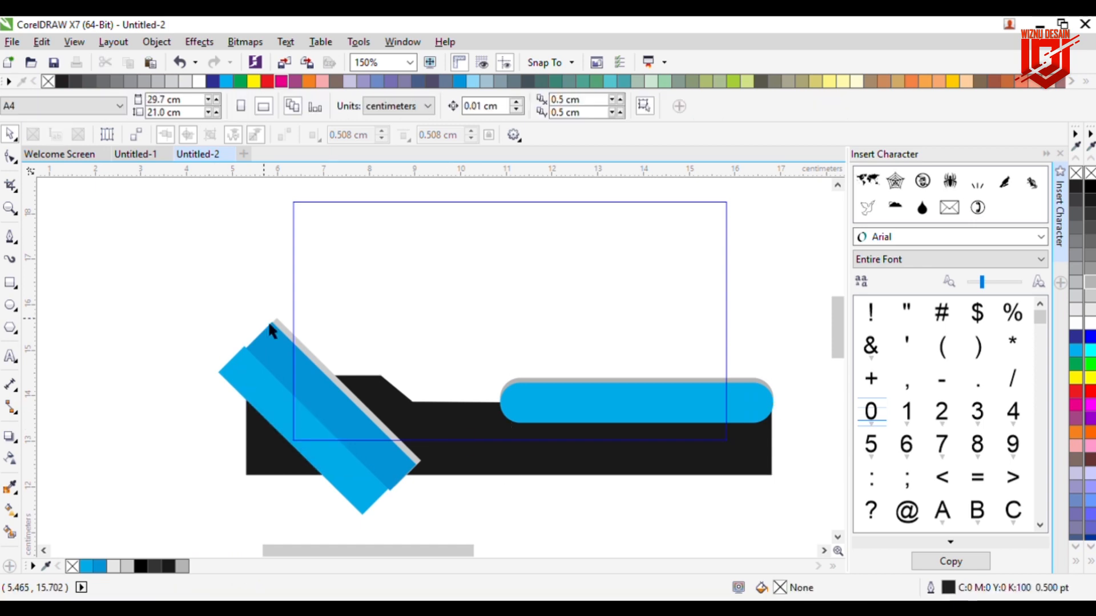
click(313, 360)
key(ctrl+Page_Up)
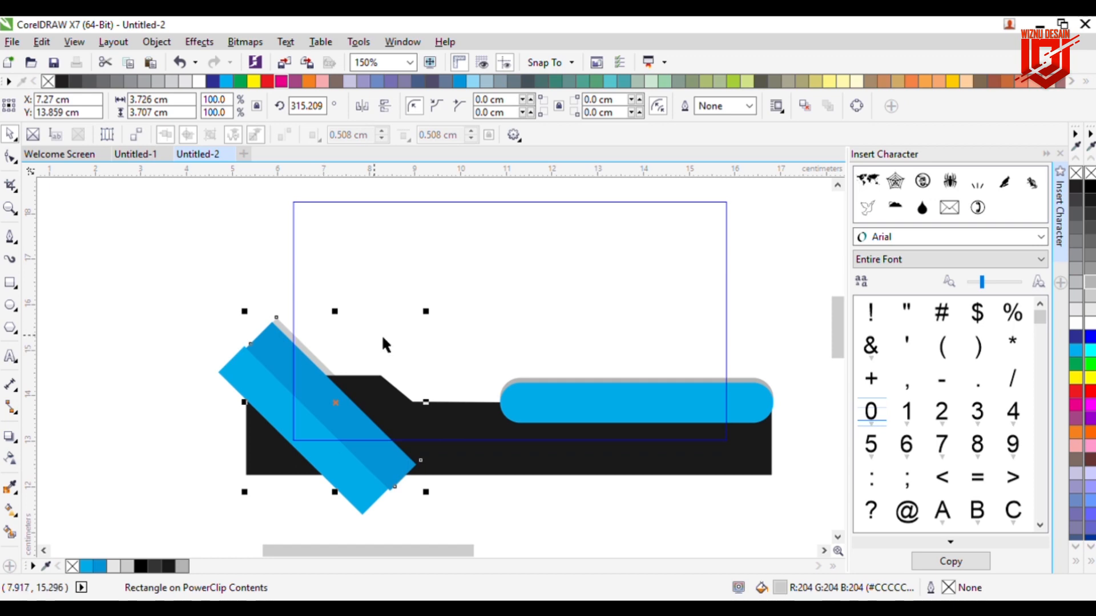
key(Escape)
click(595, 457)
click(513, 468)
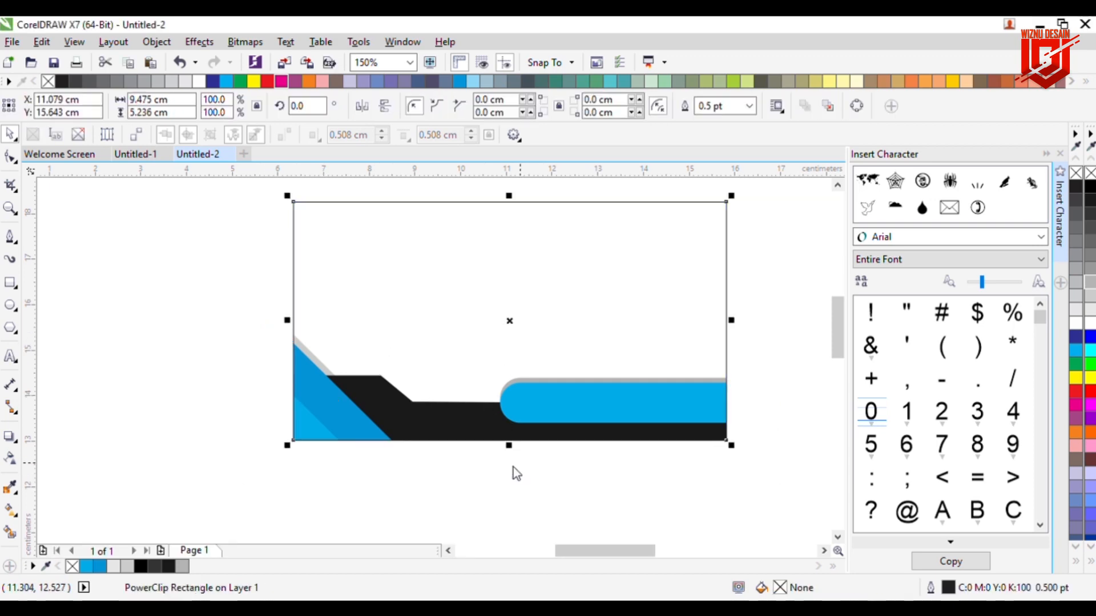
click(789, 409)
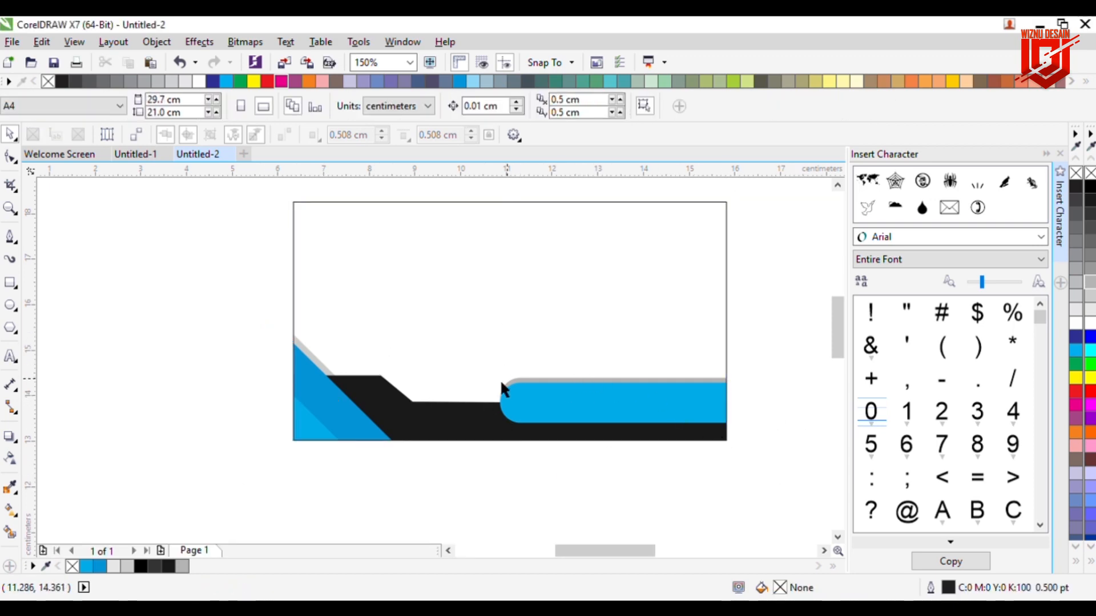
click(10, 282)
Step: Draw a small square to the left of the card
drag(194, 313, 241, 356)
click(10, 134)
click(91, 220)
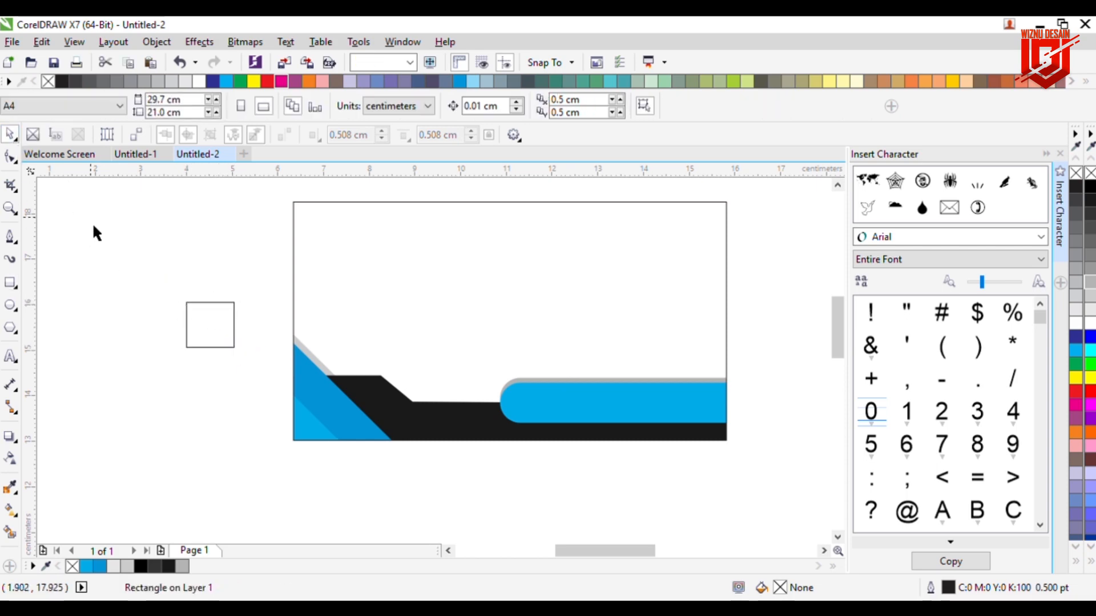
click(9, 288)
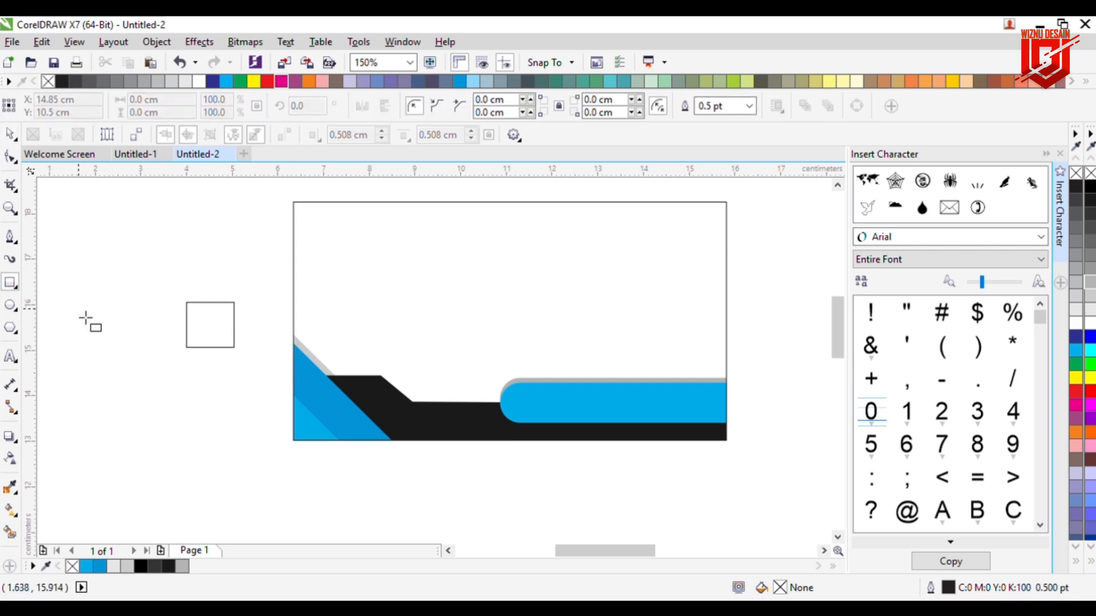
Step: Draw a diagonal line from the square's top-right to bottom-left corner, plus an enclosing outline
click(9, 237)
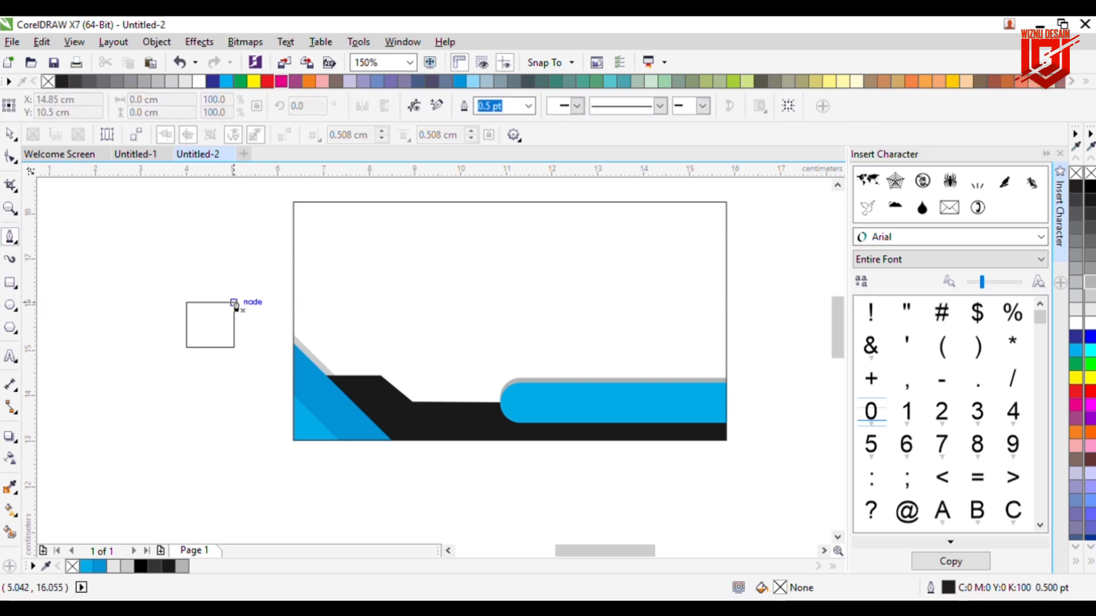
scroll(238, 304, up, 2)
scroll(238, 304, up, 2)
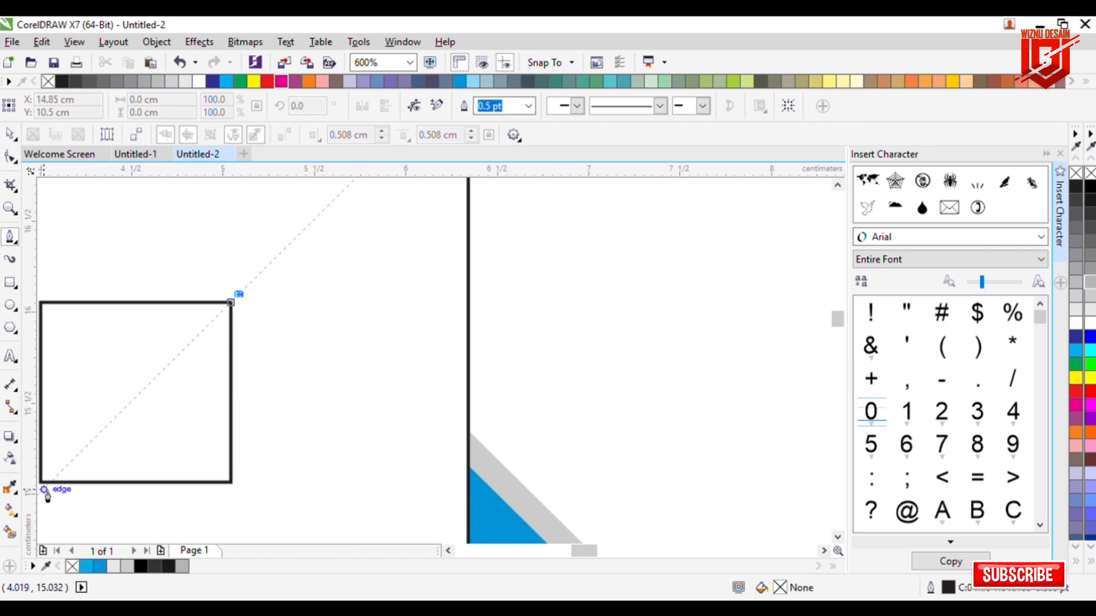
click(448, 551)
click(448, 551)
double_click(187, 499)
click(186, 497)
double_click(415, 496)
click(398, 293)
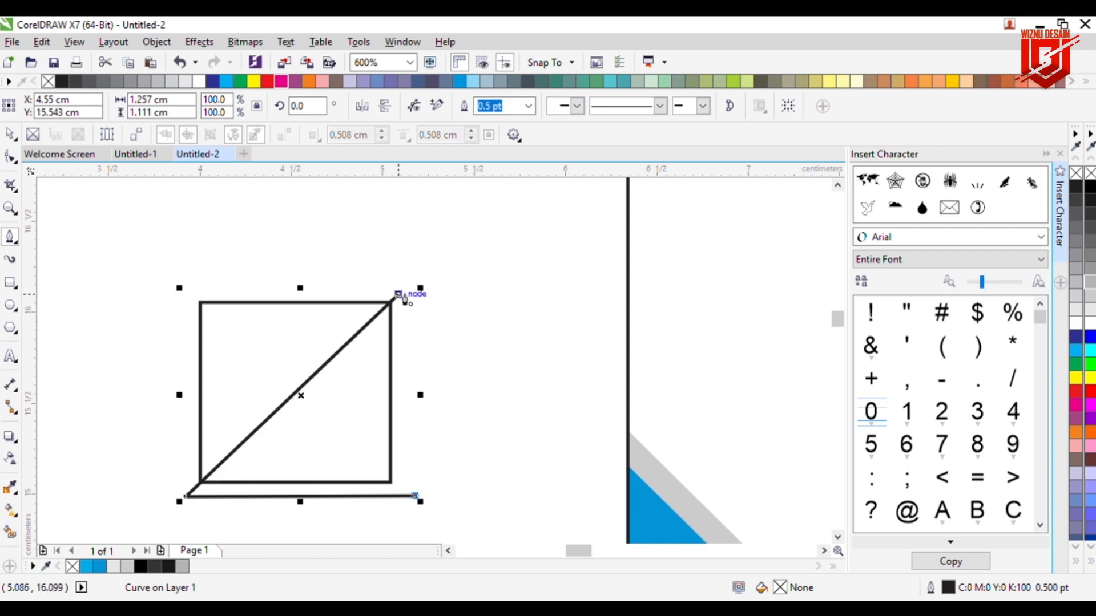
double_click(415, 496)
Step: Trim the square along the diagonal and delete the leftover outline
key(space)
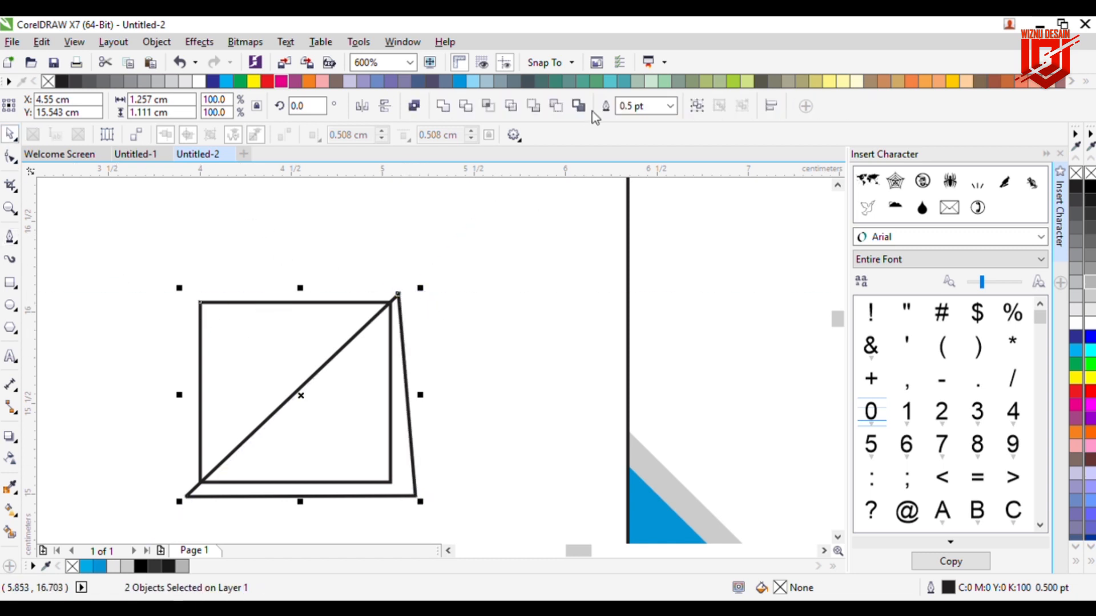
click(465, 107)
key(Delete)
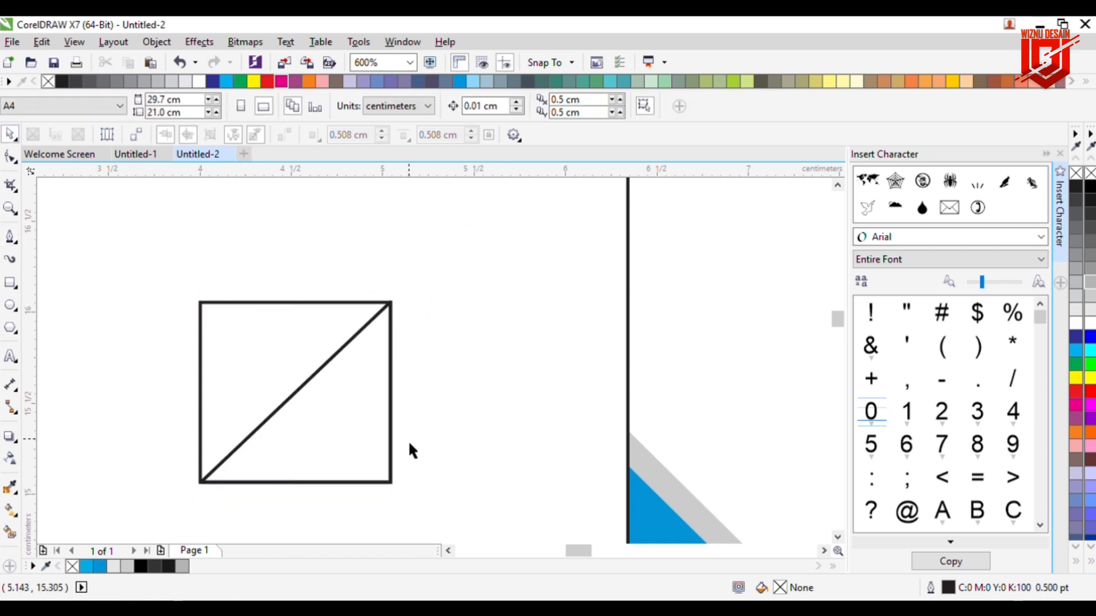
Step: Fill the lower-right triangle dark blue and the upper-left half light blue
click(398, 465)
click(100, 566)
click(200, 425)
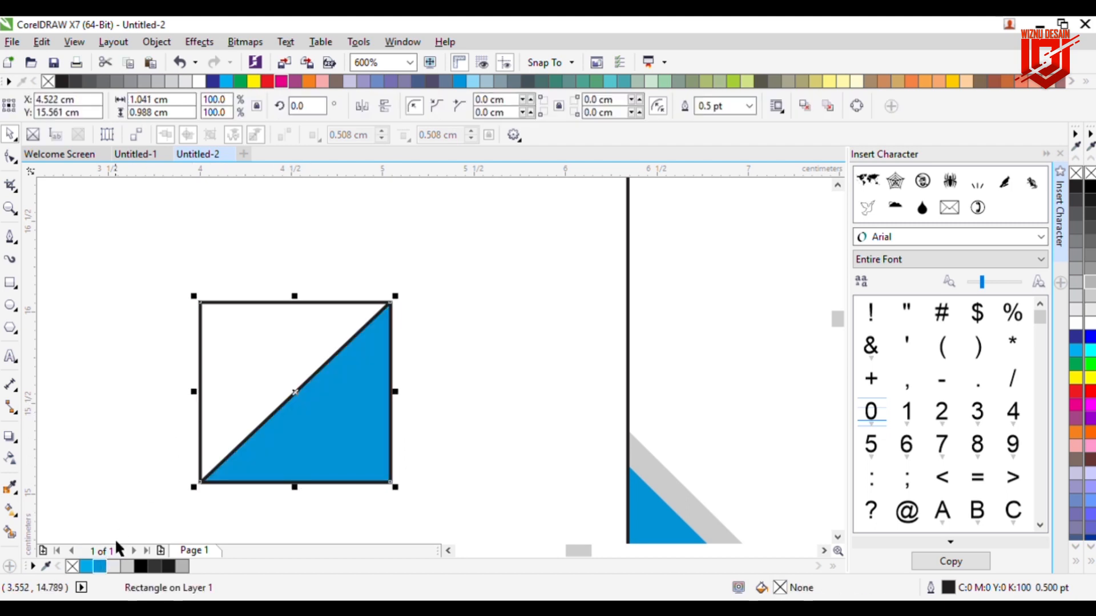
click(86, 566)
Step: Remove the outlines from both halves and group them into one logo
drag(140, 250, 431, 521)
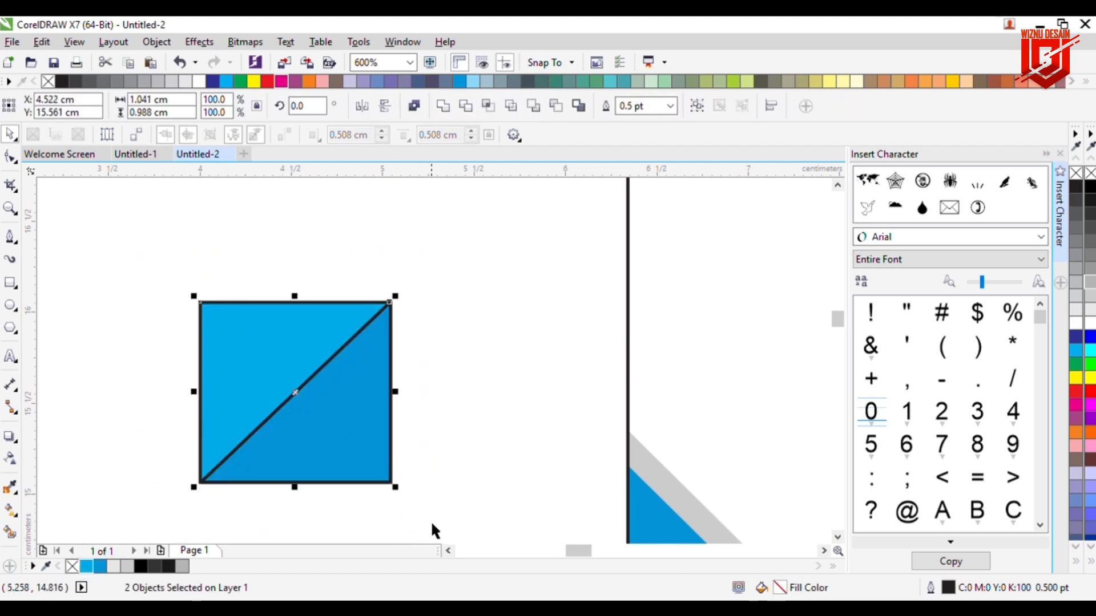
right_click(1090, 173)
key(Escape)
drag(172, 279, 415, 490)
key(ctrl+g)
click(519, 371)
Step: Scale the logo down and move it onto the card's right side above the cyan bar
scroll(518, 371, down, 1)
scroll(525, 404, down, 1)
drag(576, 551, 613, 552)
drag(192, 405, 612, 410)
Step: Place a copy of the split blue square on the card
click(714, 398)
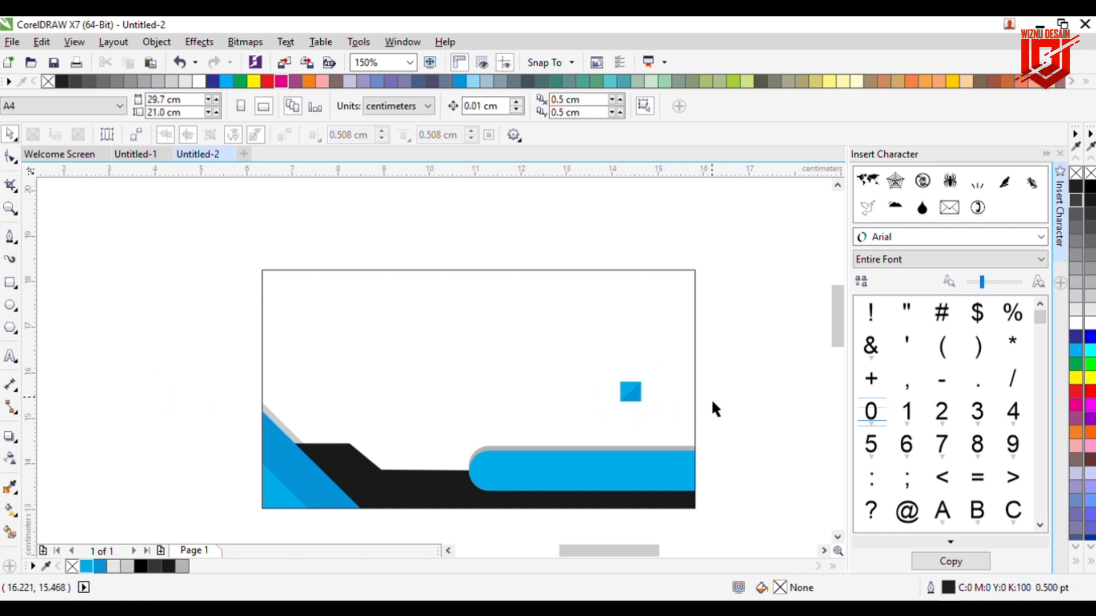
scroll(714, 398, up, 1)
drag(562, 397, 567, 451)
click(763, 428)
scroll(587, 409, down, 1)
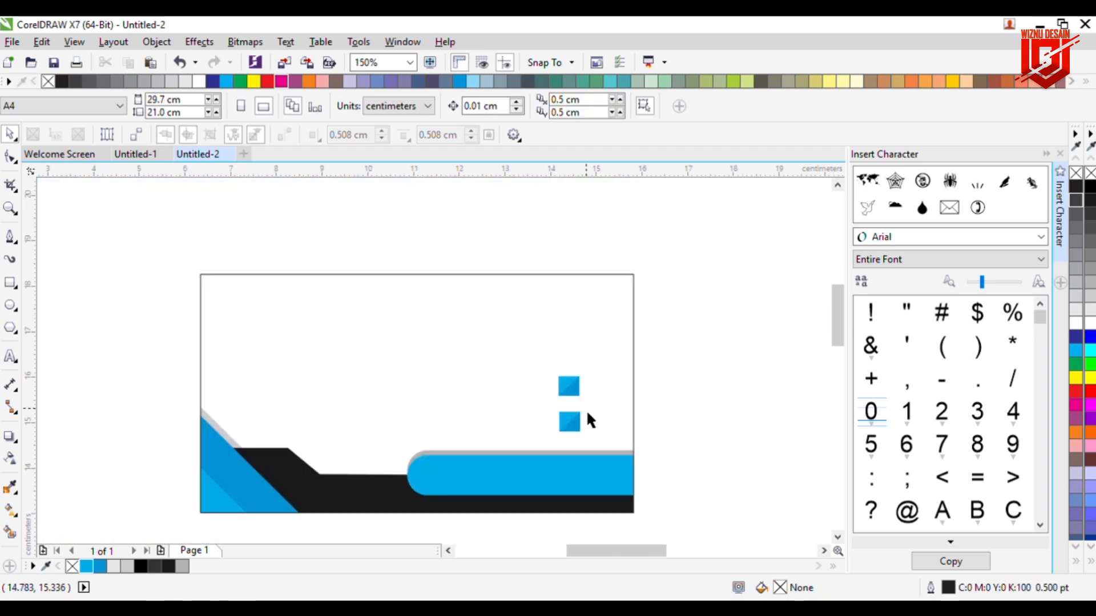
click(571, 434)
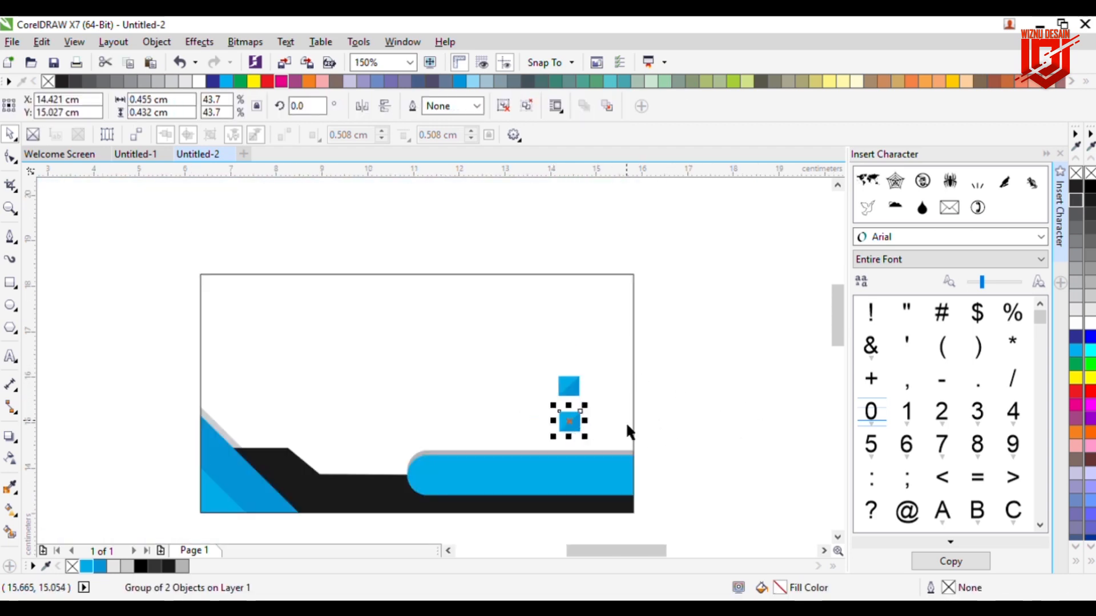
click(707, 426)
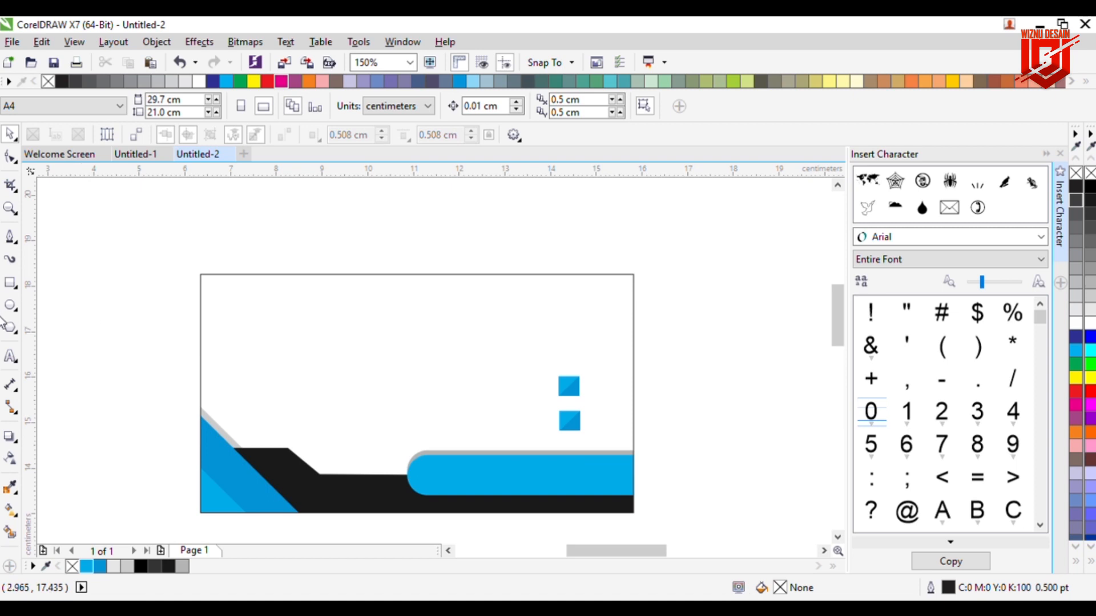
Step: Draw a tall rectangle left of the card to begin the phone icon
click(10, 282)
drag(117, 312, 146, 356)
scroll(155, 365, up, 1)
Step: Trim the inner rectangle out of the outer one and delete the leftover inner rectangle
click(10, 134)
click(101, 248)
click(159, 355)
shift+click(159, 355)
click(474, 106)
click(229, 246)
click(148, 302)
key(Delete)
Step: Cut a small circle out of the phone frame's bottom edge for the button
click(11, 305)
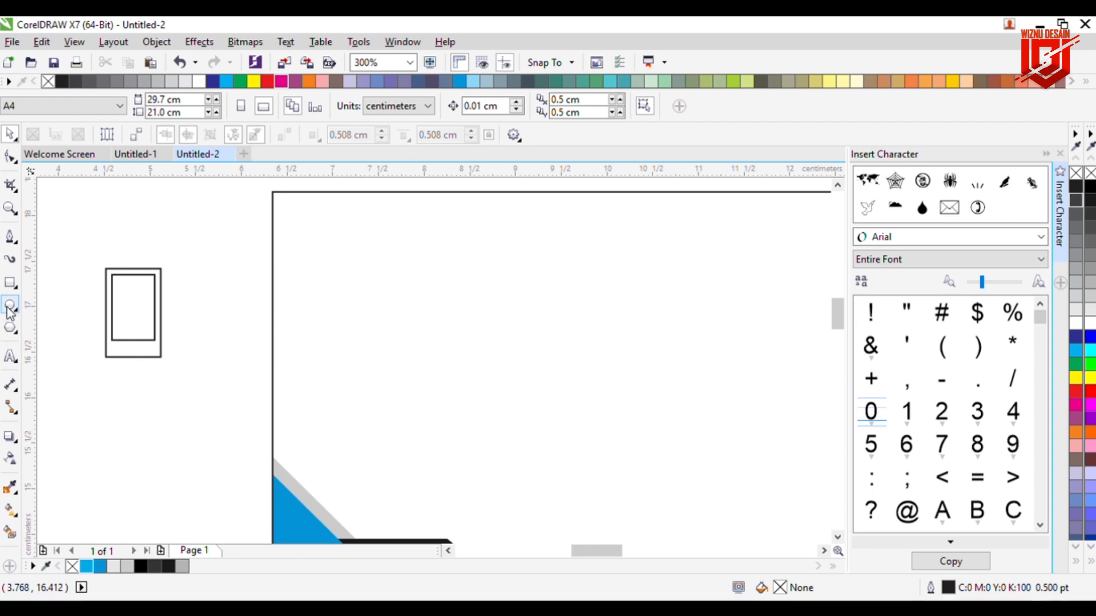
drag(141, 361, 143, 361)
click(9, 135)
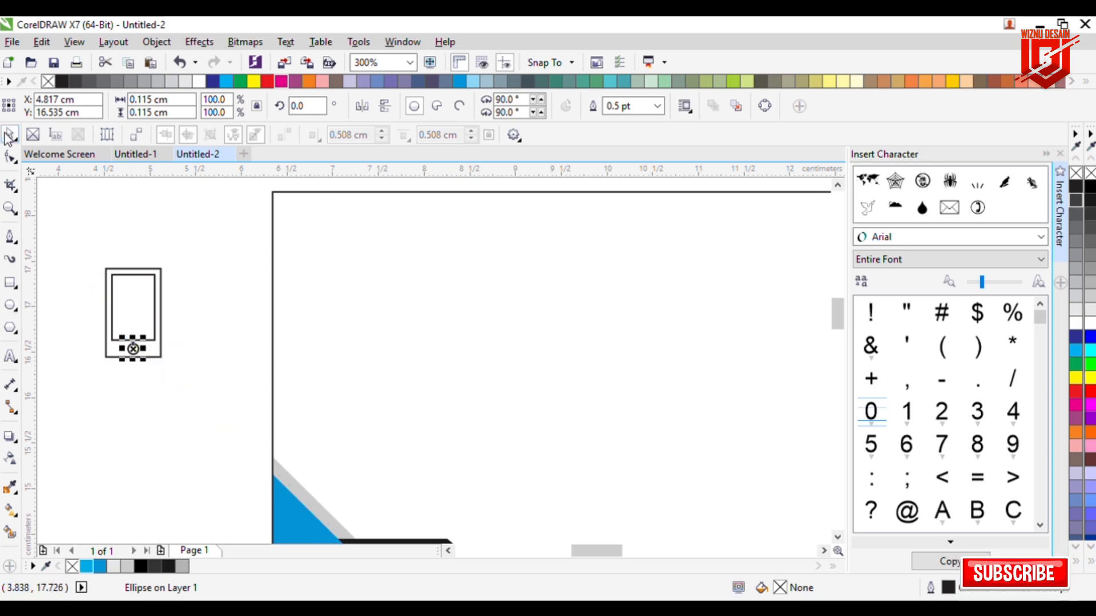
shift+click(118, 357)
click(466, 105)
click(308, 242)
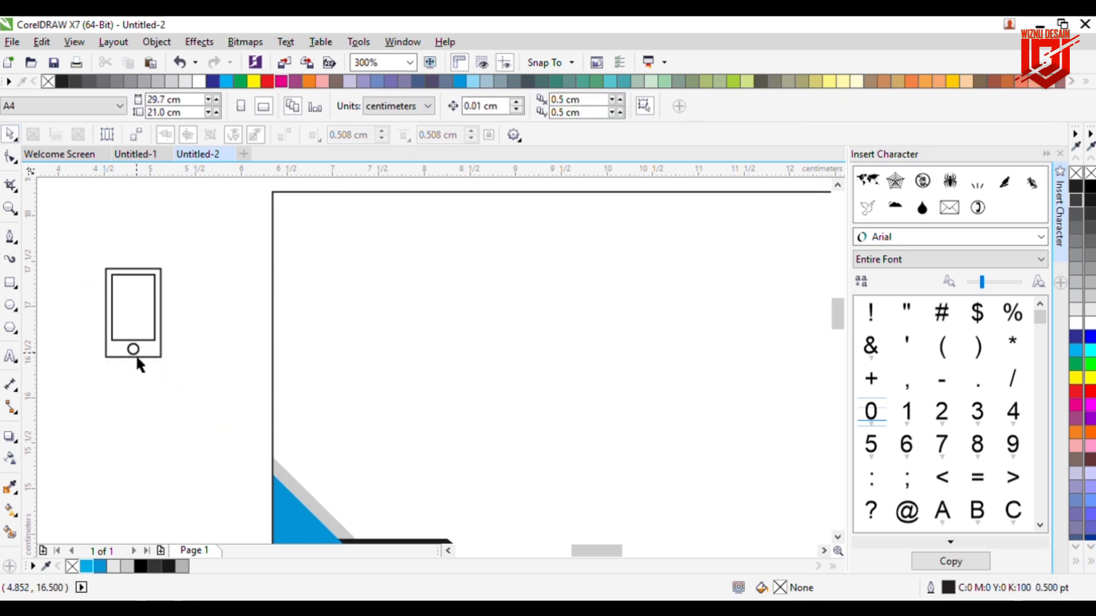
click(135, 356)
click(228, 352)
click(162, 348)
Step: Fill the phone white with no outline and scale it onto the upper blue square
click(1089, 323)
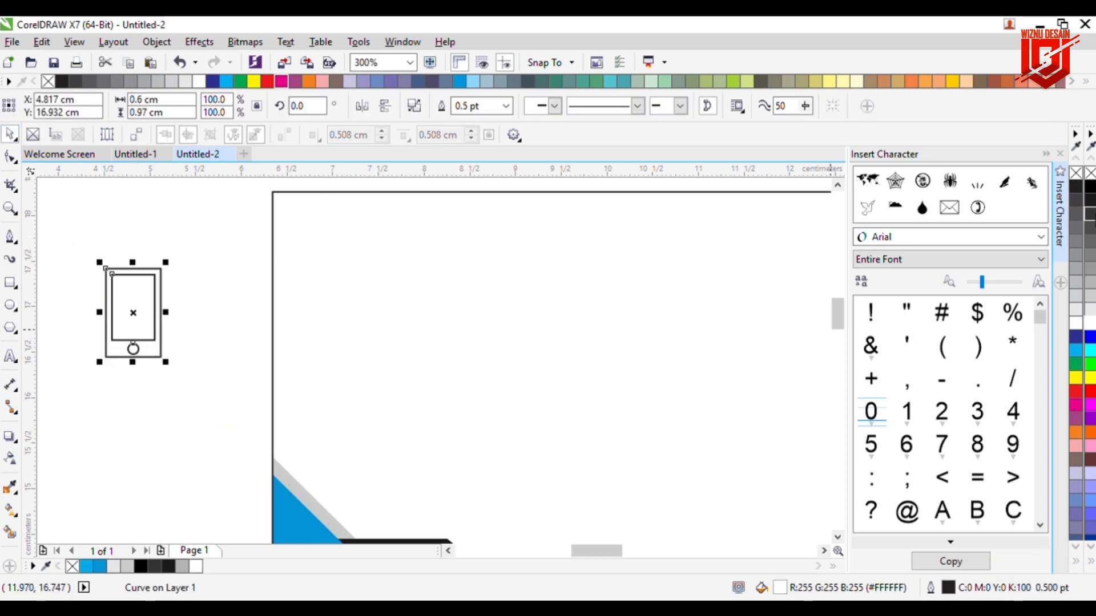
right_click(1090, 173)
drag(163, 333, 647, 424)
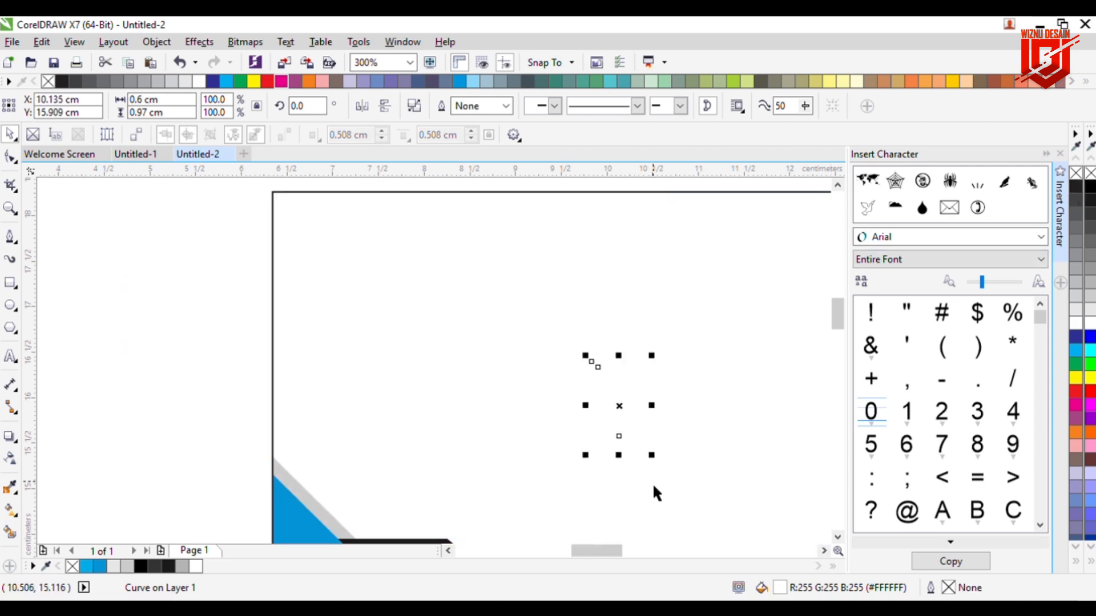
scroll(651, 479, down, 2)
drag(569, 551, 595, 555)
drag(435, 454, 629, 460)
scroll(629, 458, up, 1)
scroll(640, 470, up, 1)
drag(652, 521, 623, 481)
click(699, 477)
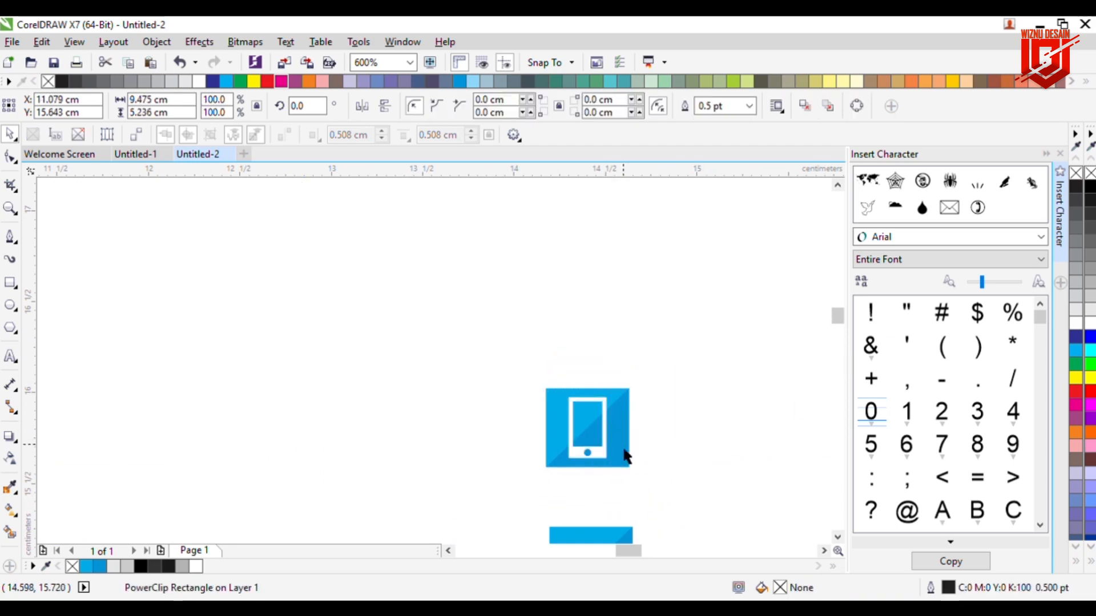
Step: Place a Wingdings envelope symbol, shrunk and nudged, on the lower blue square
drag(769, 296, 671, 410)
drag(837, 319, 837, 325)
drag(631, 290, 632, 447)
key(Left)
click(709, 352)
scroll(709, 353, down, 2)
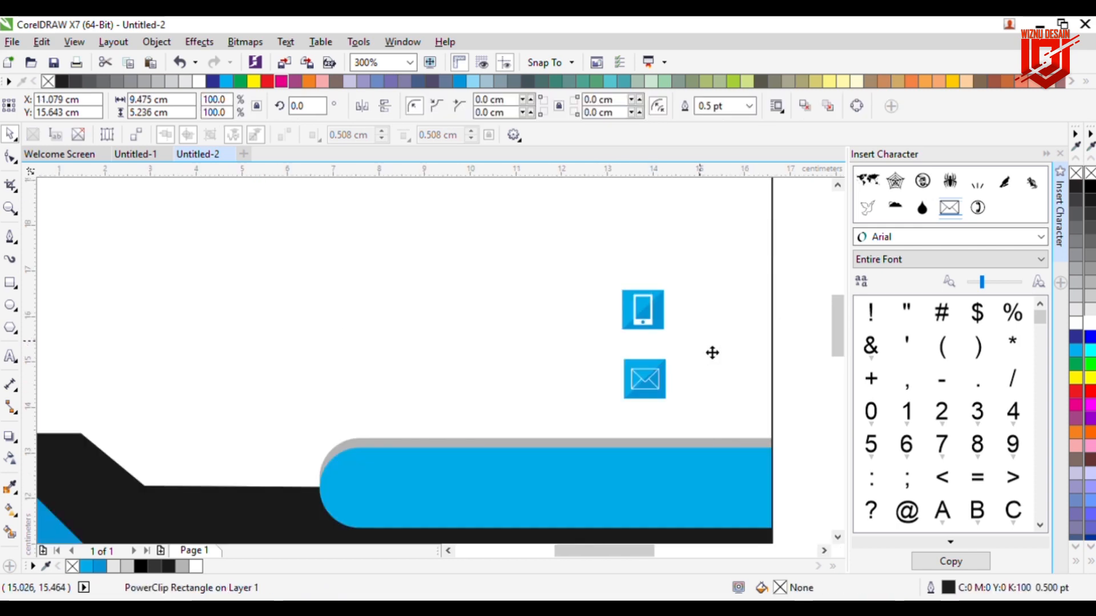
click(794, 355)
click(11, 357)
click(588, 328)
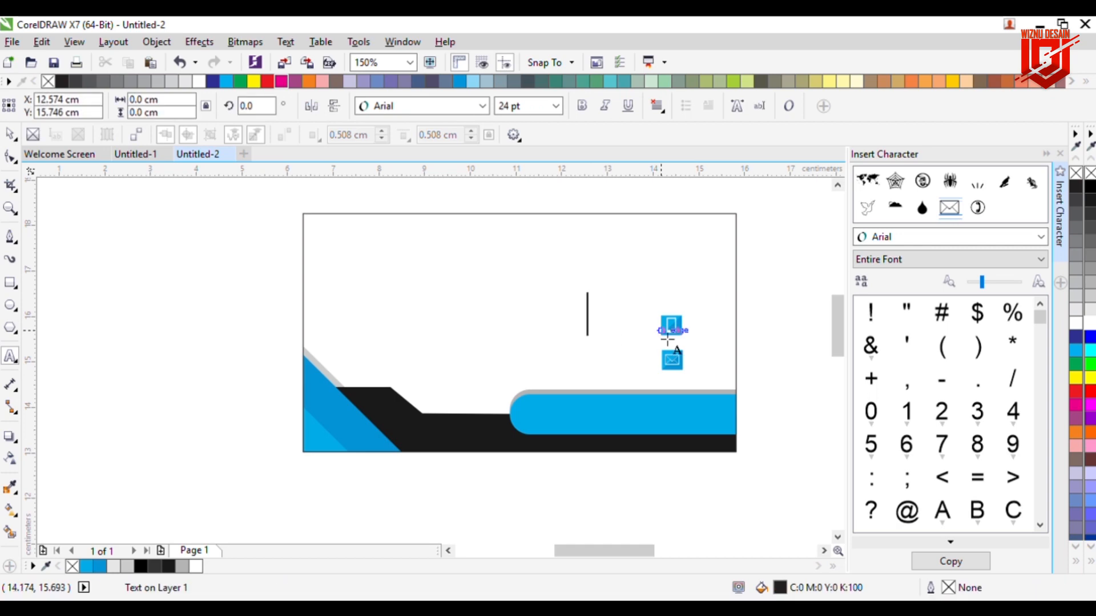
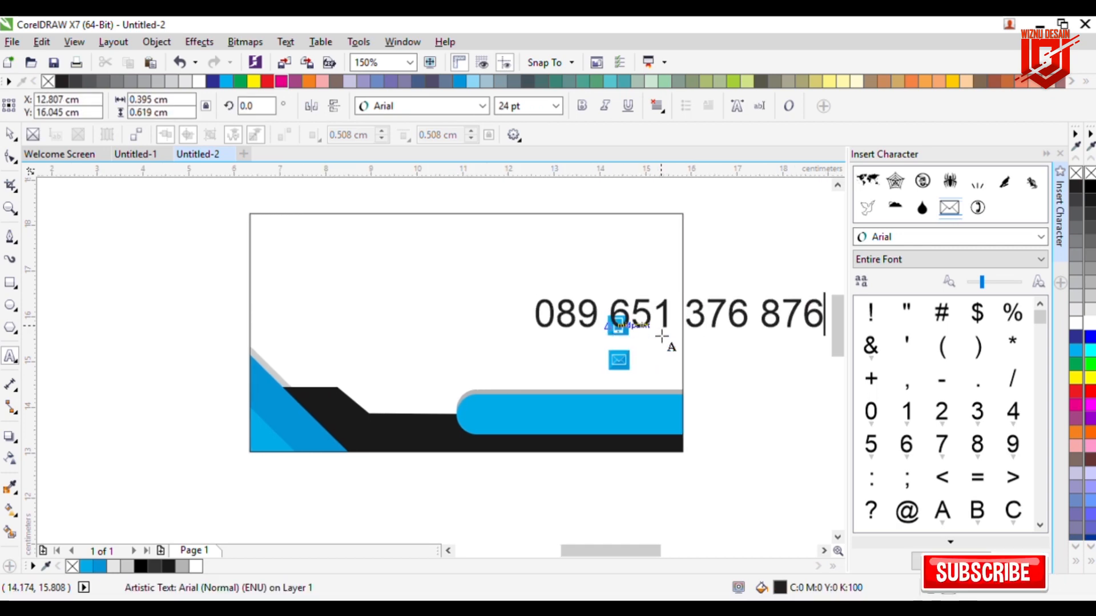
key(ctrl+a)
click(514, 106)
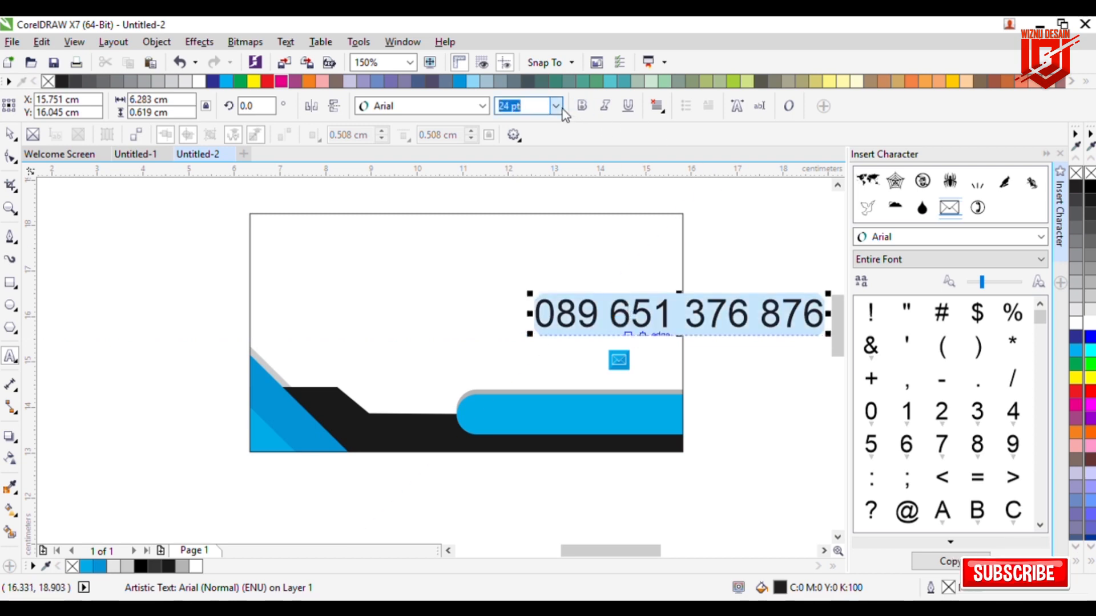
text(7)
key(Return)
click(548, 107)
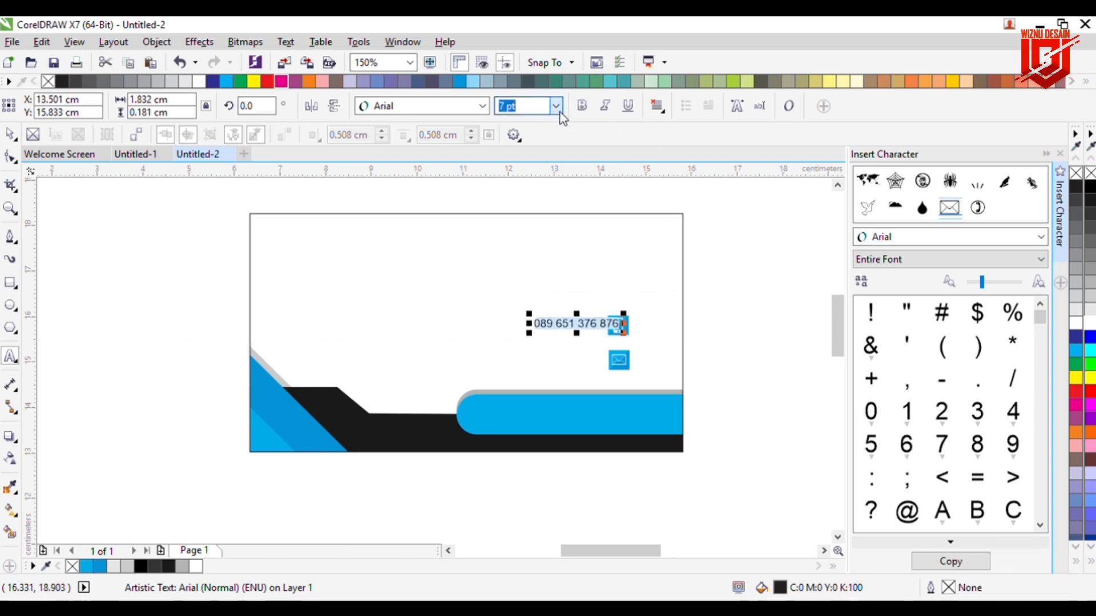
text(6)
key(Return)
Step: Nudge the phone number left and drag a copy down to the envelope row
click(10, 135)
key(Left)
key(Left)
key(Left)
key(Left)
key(Left)
key(Left)
key(Left)
key(Left)
key(Left)
key(Left)
key(Left)
key(Left)
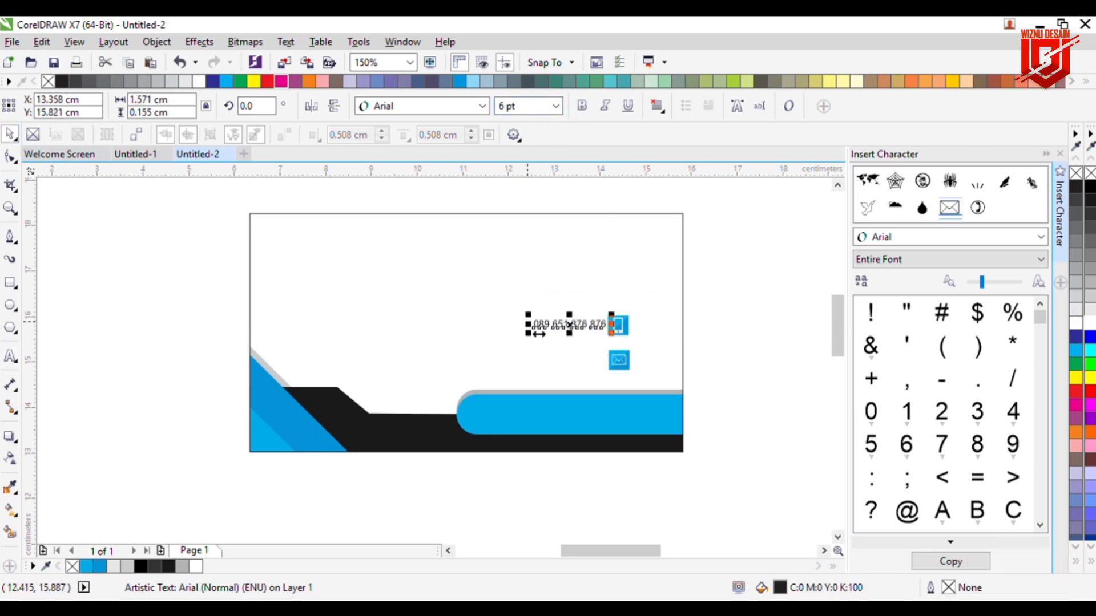
key(Left)
key(Left)
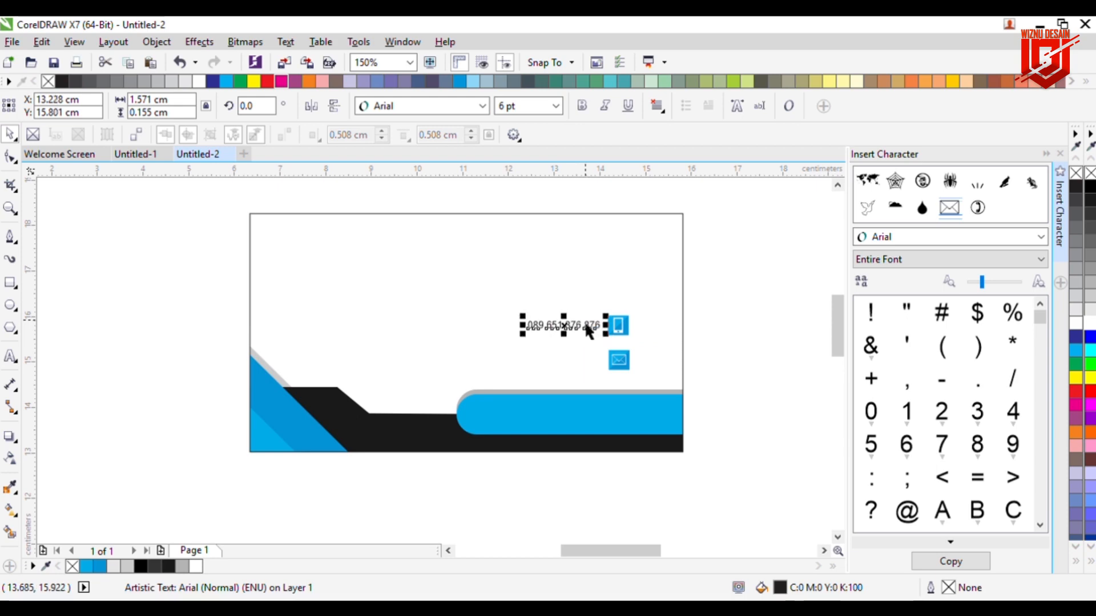
click(782, 342)
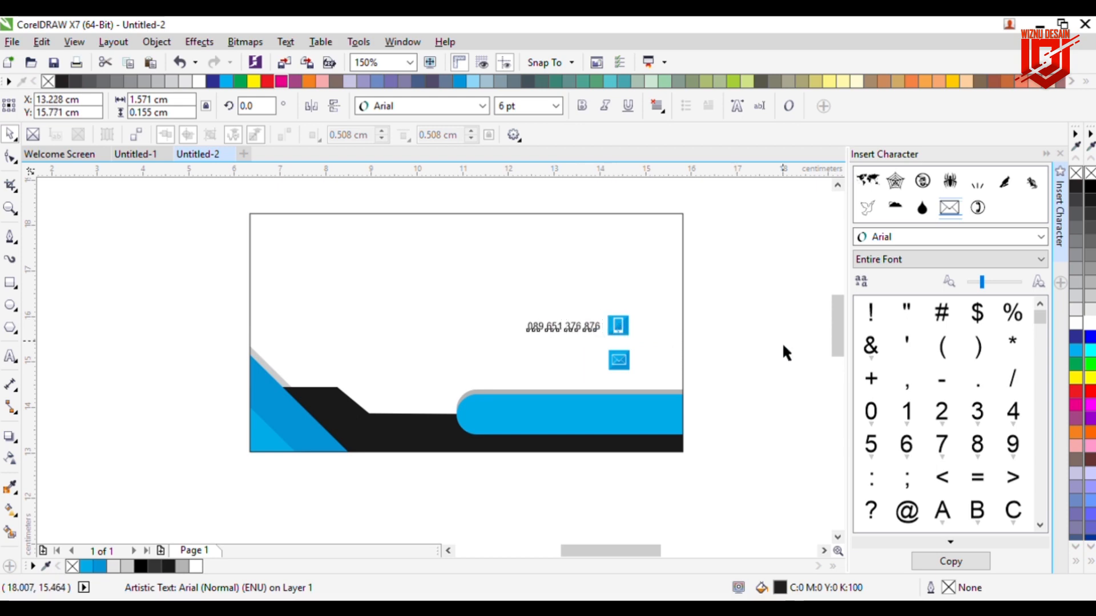
click(591, 328)
drag(591, 328, 582, 370)
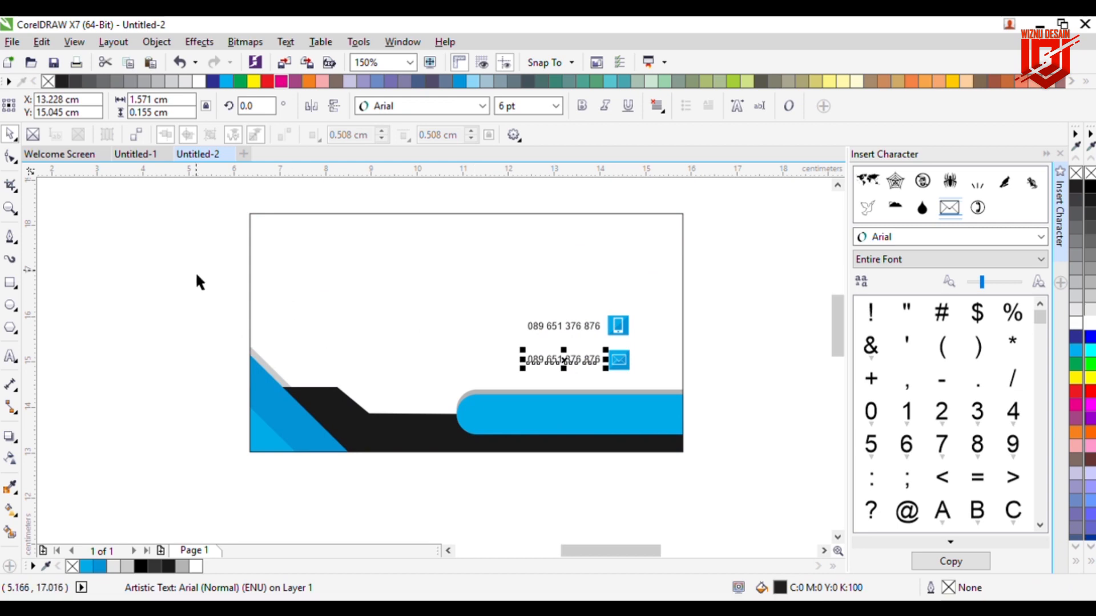
Step: Overwrite the copied number beside the envelope with an e-mail address
click(10, 356)
click(552, 371)
key(ctrl+a)
text(HEL)
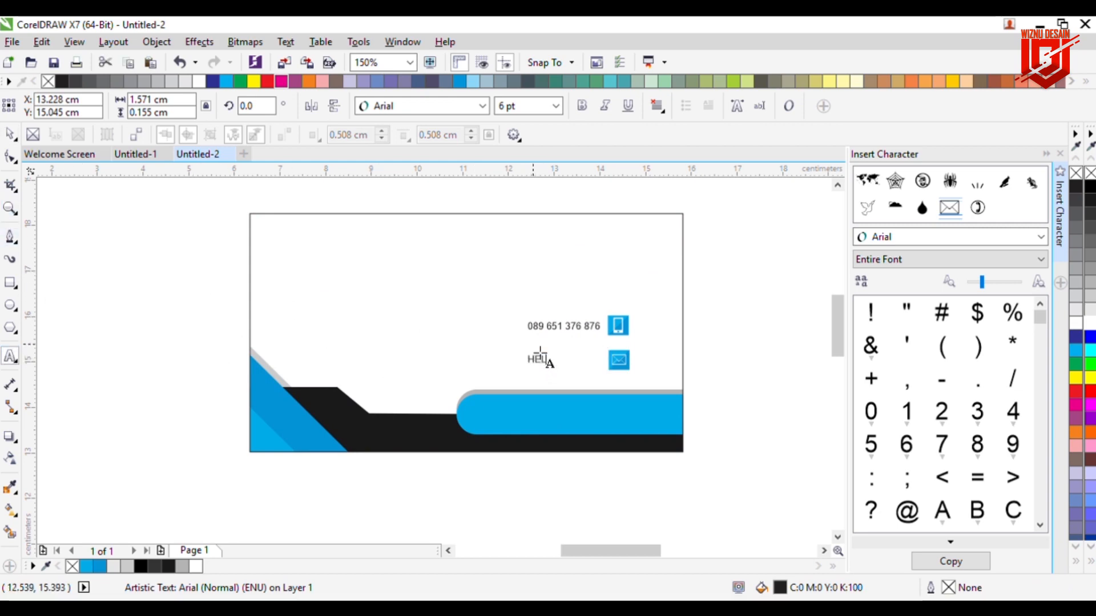
key(BackSpace)
key(BackSpace)
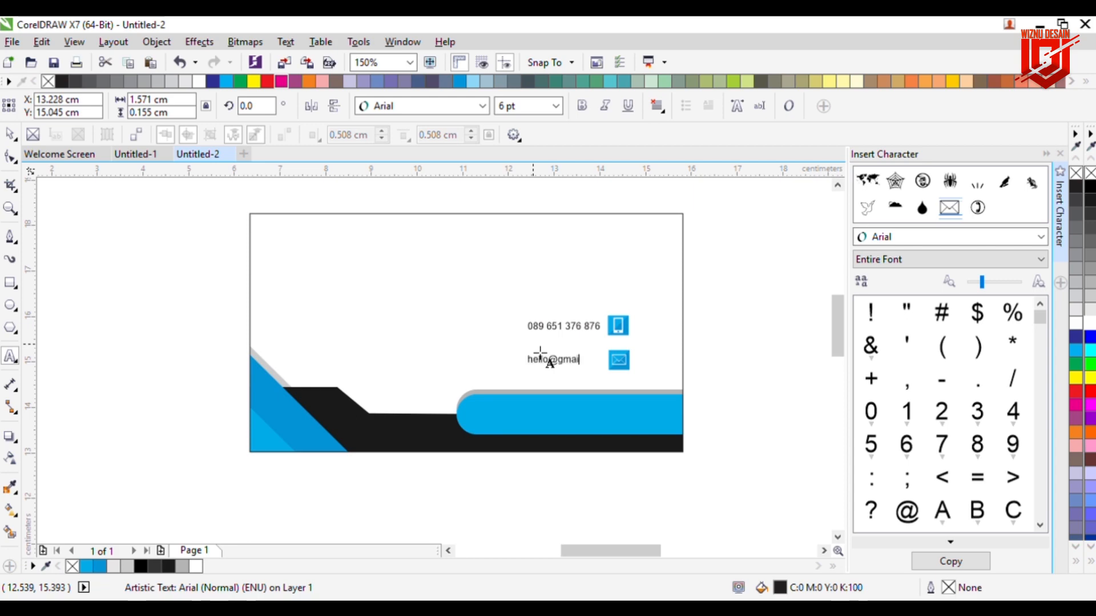
Step: Deselect the e-mail text and drop a Wingdings water-drop glyph beside the card
click(11, 134)
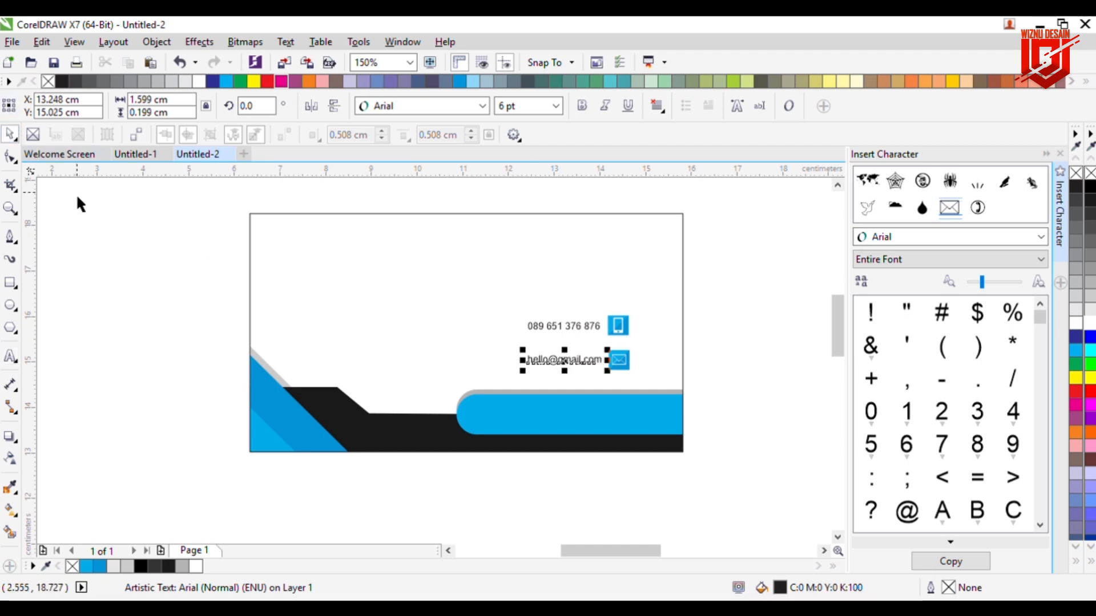
click(76, 195)
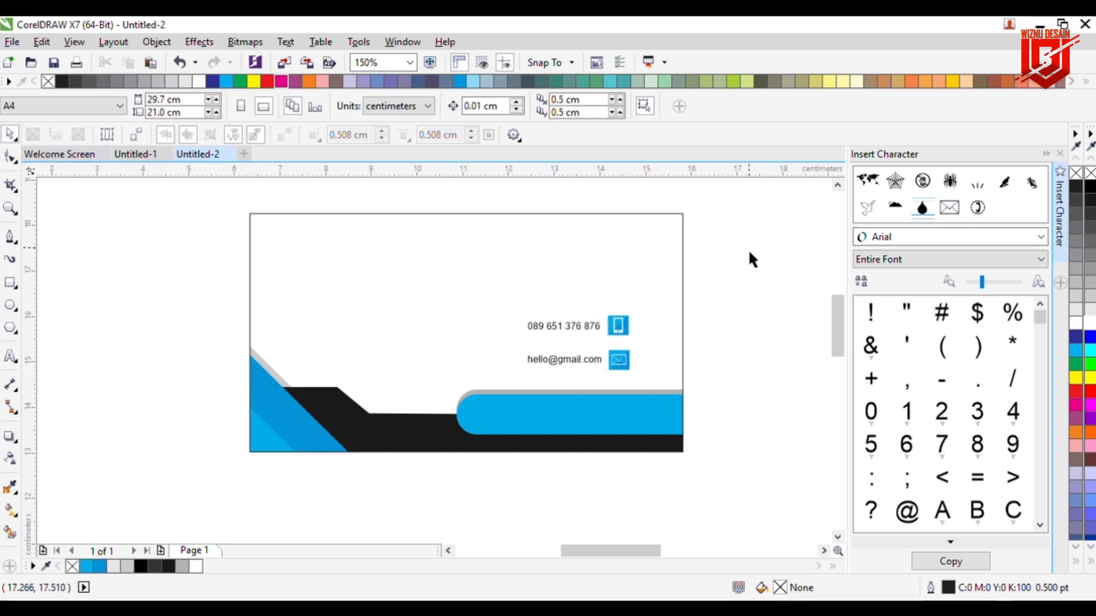
drag(782, 263, 788, 266)
Step: Draw a small white-filled circle inside the water-drop glyph
click(776, 342)
click(790, 260)
click(10, 305)
scroll(772, 266, up, 1)
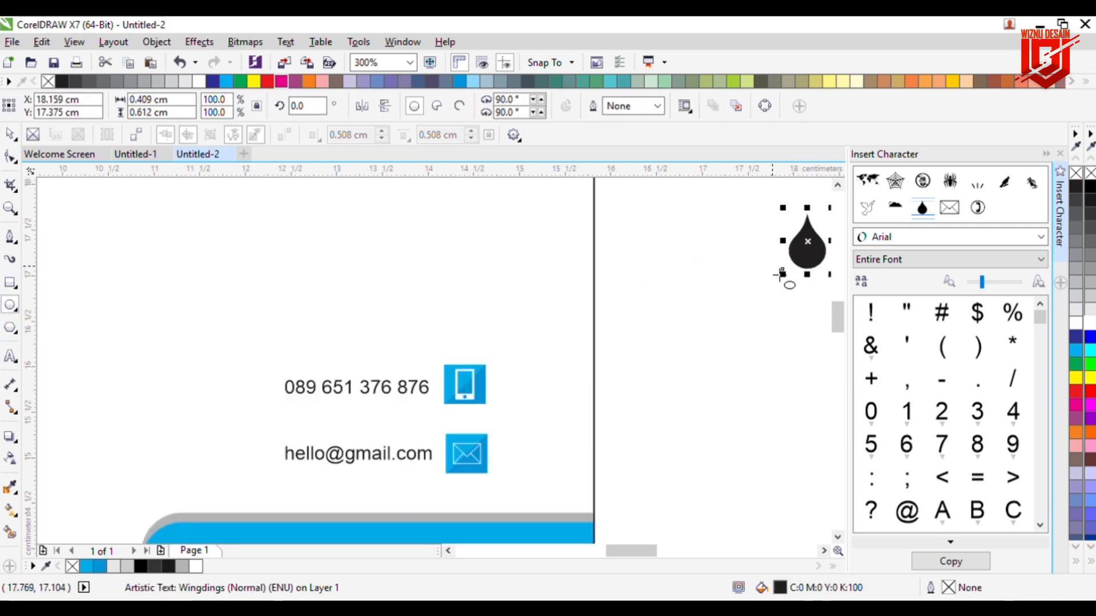
drag(645, 552, 678, 552)
mouse_move(302, 304)
mouse_down()
mouse_move(319, 321)
mouse_move(310, 264)
mouse_move(291, 259)
mouse_move(291, 281)
mouse_up()
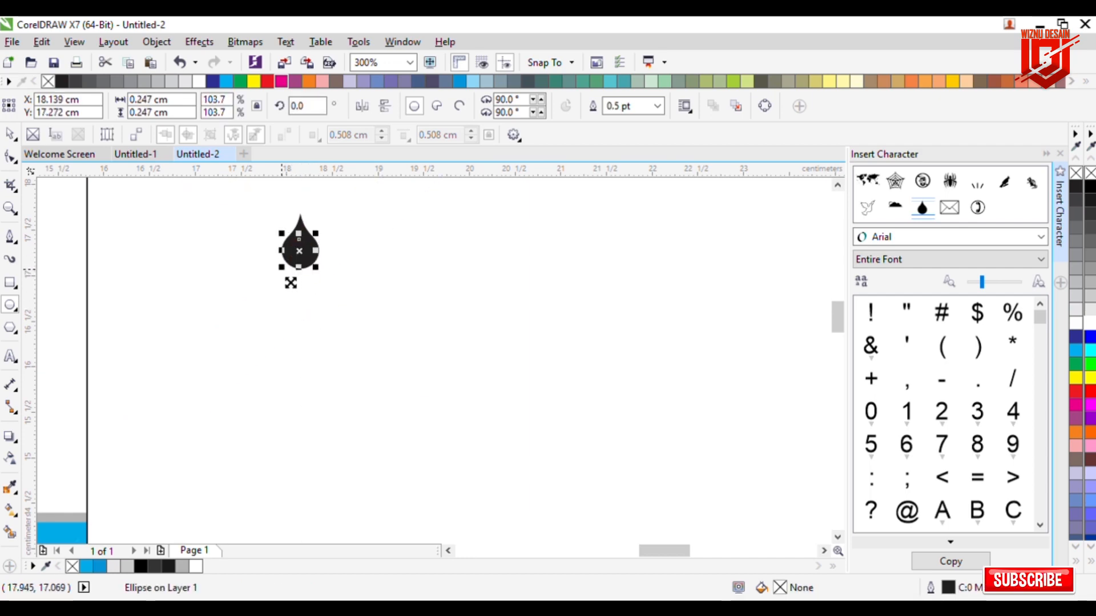
click(1089, 323)
Step: Trim the circle out of the drop to make a hole, undoing an accidental merge
click(11, 134)
shift+click(299, 219)
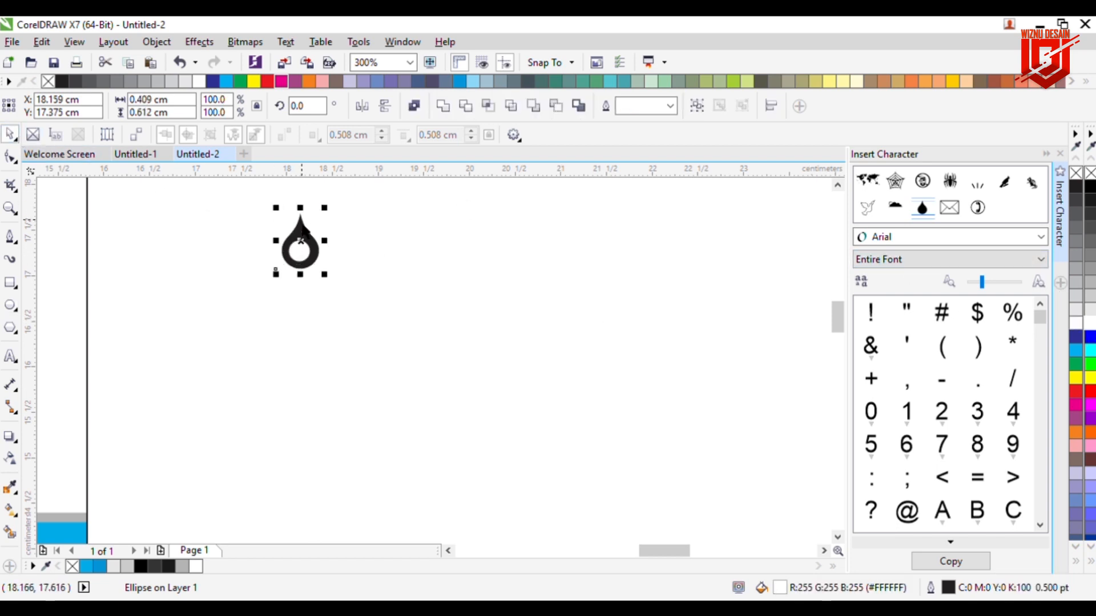
click(462, 106)
key(ctrl+z)
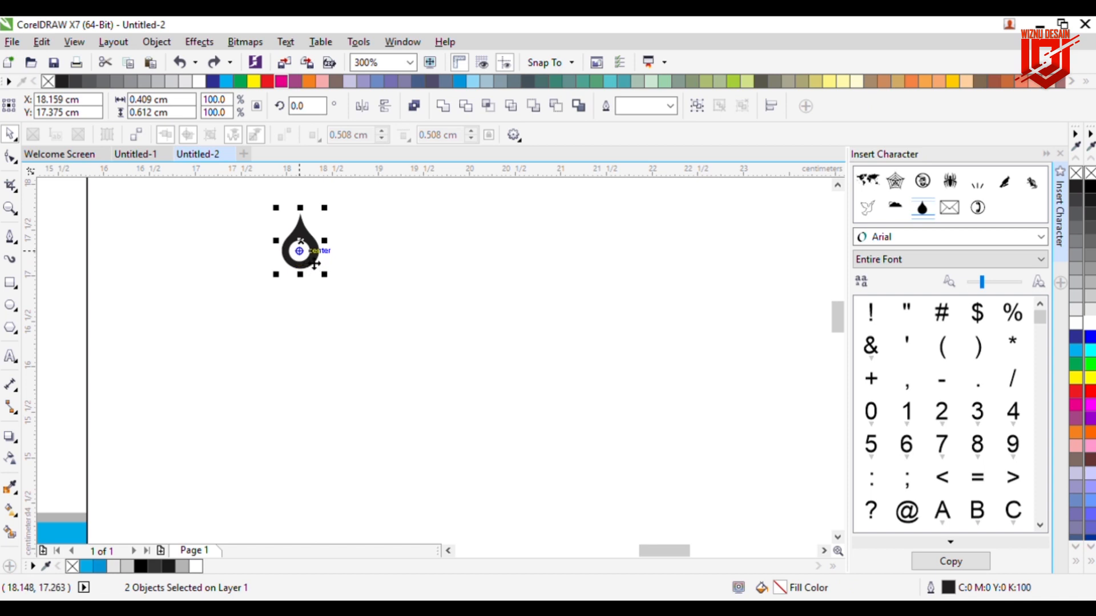
click(300, 251)
drag(309, 252, 381, 262)
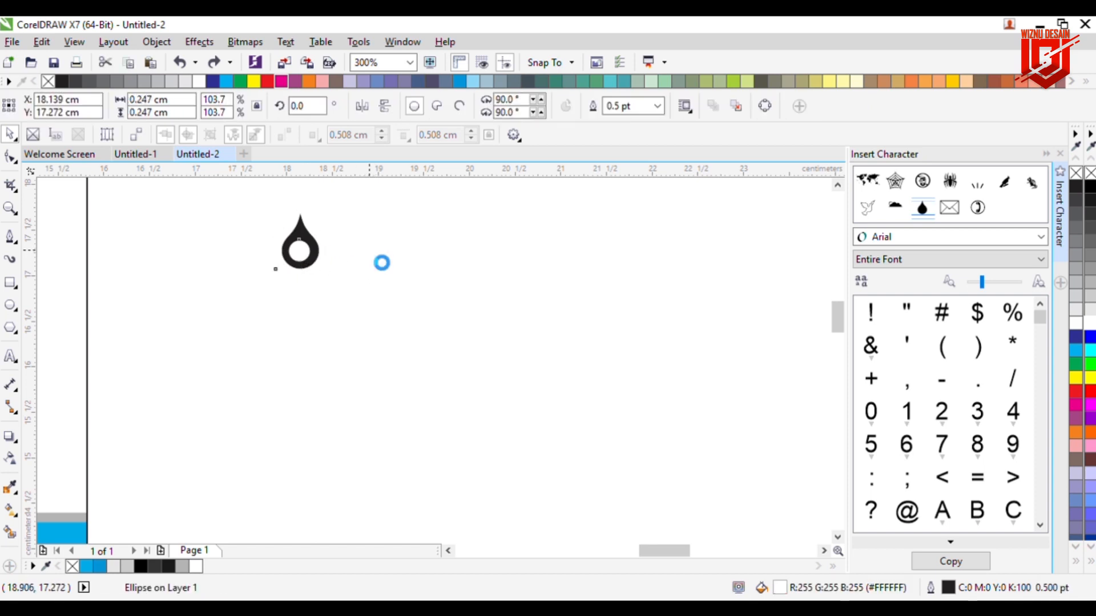
shift+click(308, 237)
click(463, 107)
click(299, 254)
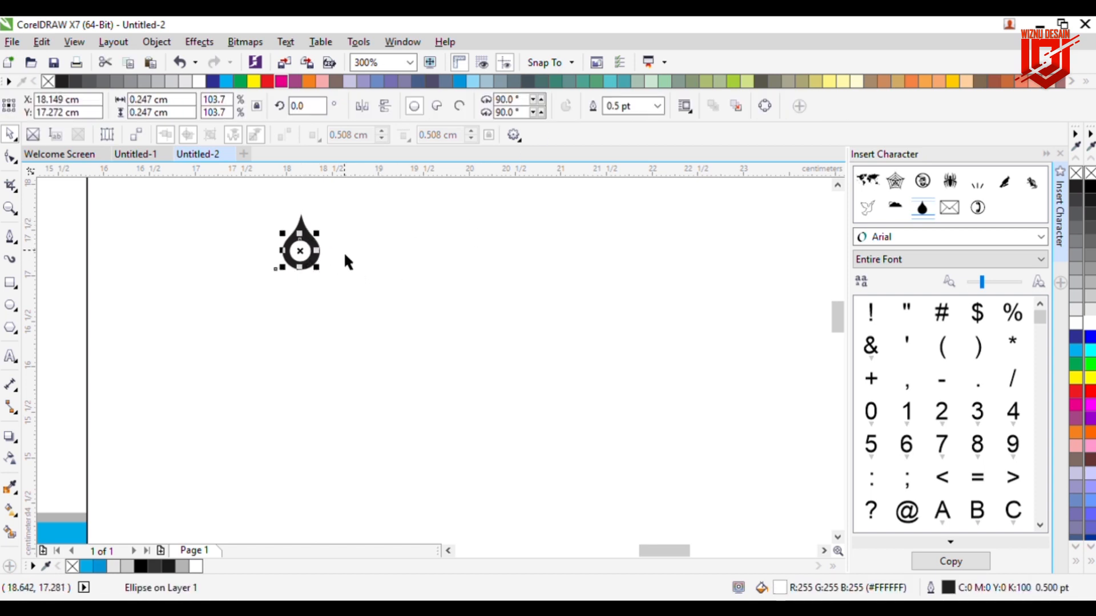
click(314, 238)
Step: Rotate the drop 180° into a location pin and move it onto the card
click(319, 237)
drag(334, 211, 266, 324)
click(273, 317)
click(304, 255)
drag(305, 256, 80, 459)
Step: Shrink the pin and position it on the cyan bar below the e-mail line
scroll(122, 424, down, 2)
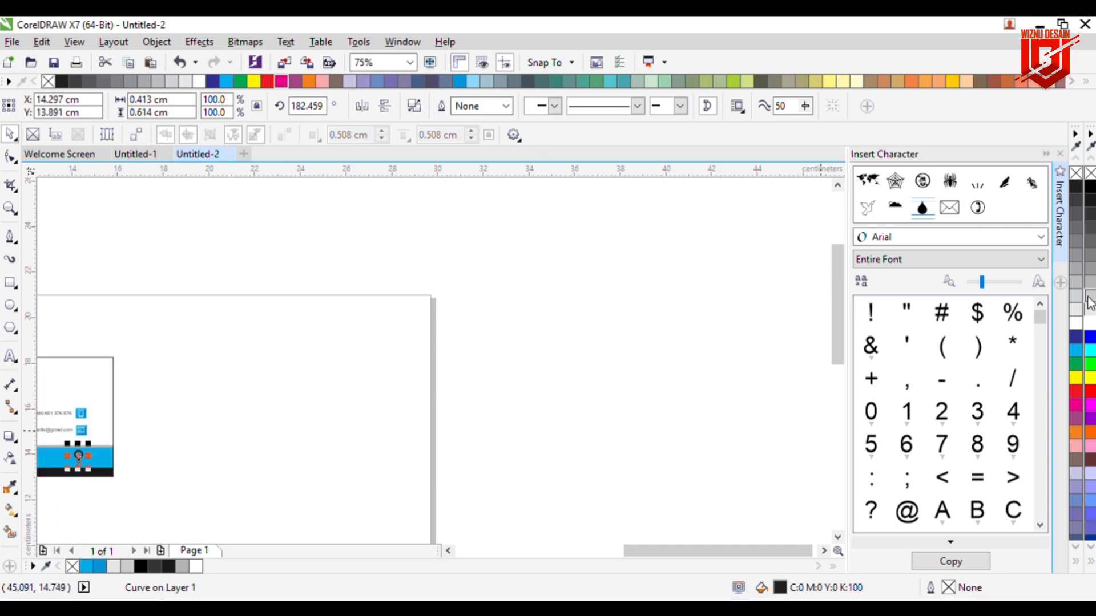
drag(628, 550, 531, 551)
scroll(516, 506, up, 4)
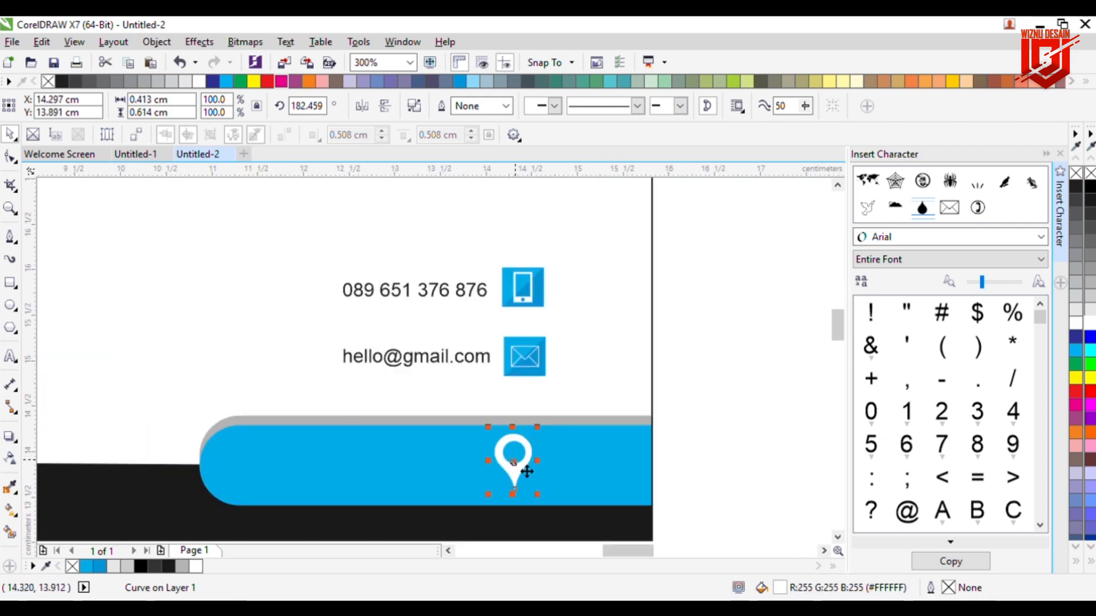
drag(488, 495, 531, 472)
click(759, 444)
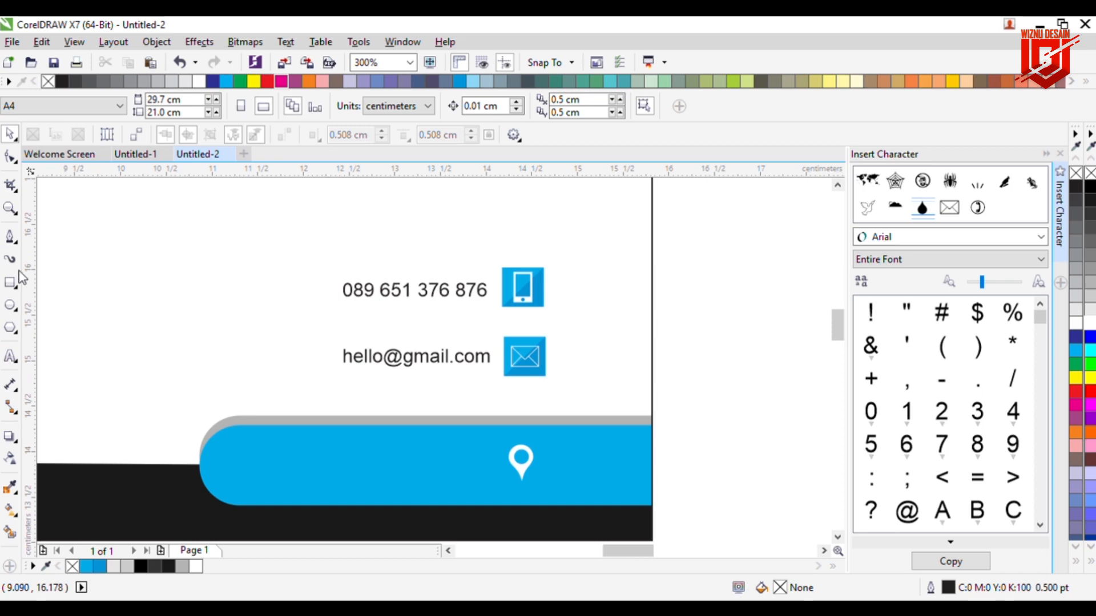
Step: Copy the e-mail text onto the blue bar and clear its contents
drag(351, 354, 326, 465)
key(F8)
key(ctrl+a)
key(Delete)
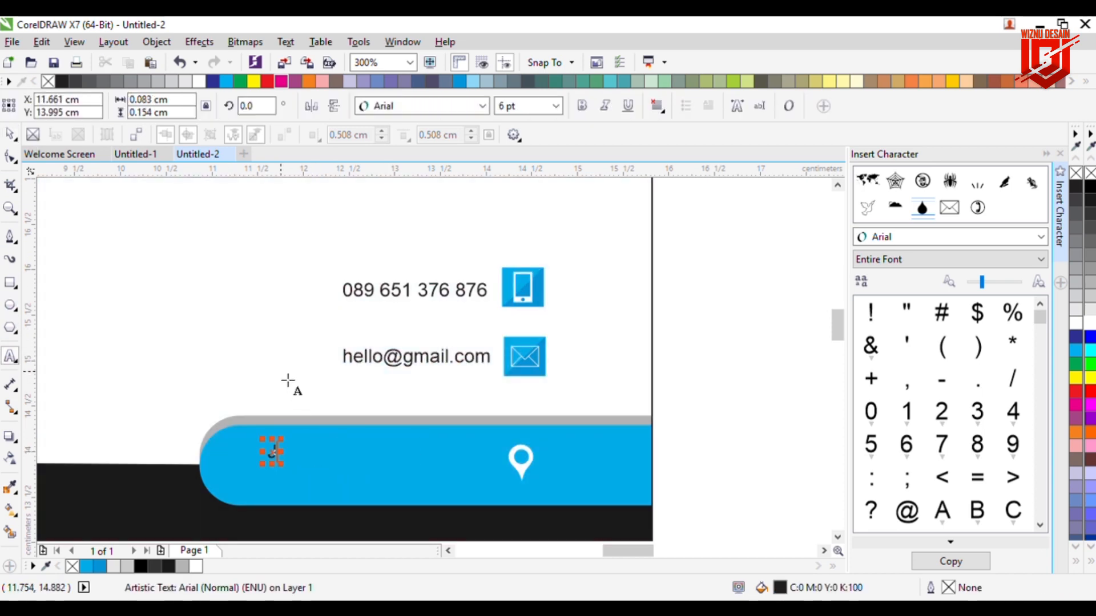
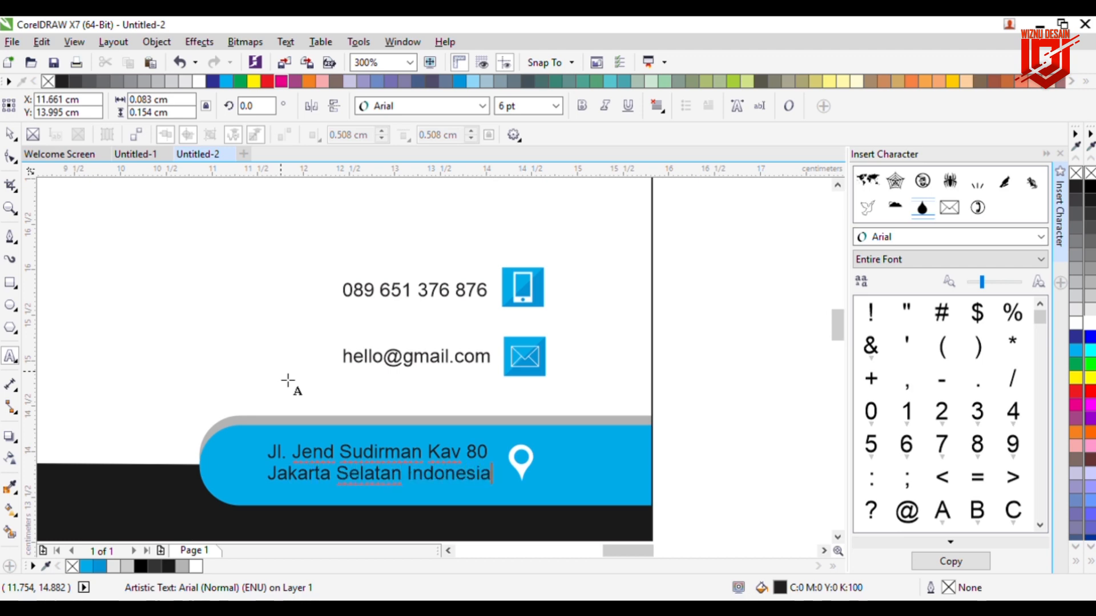
Step: Type the two-line street address beside the pin and colour it white
key(ctrl+space)
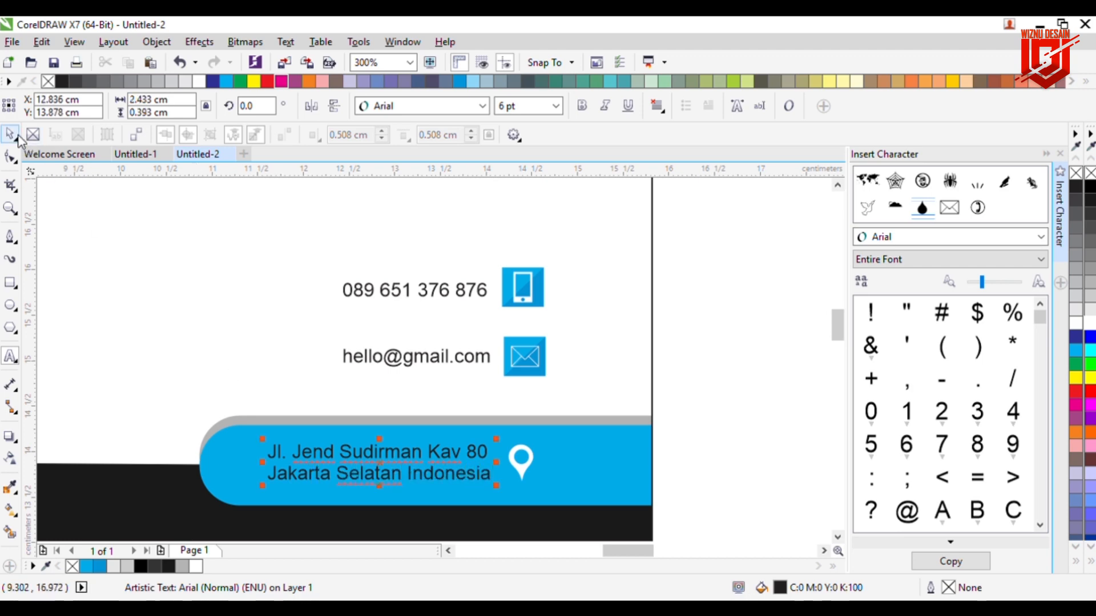
click(1077, 325)
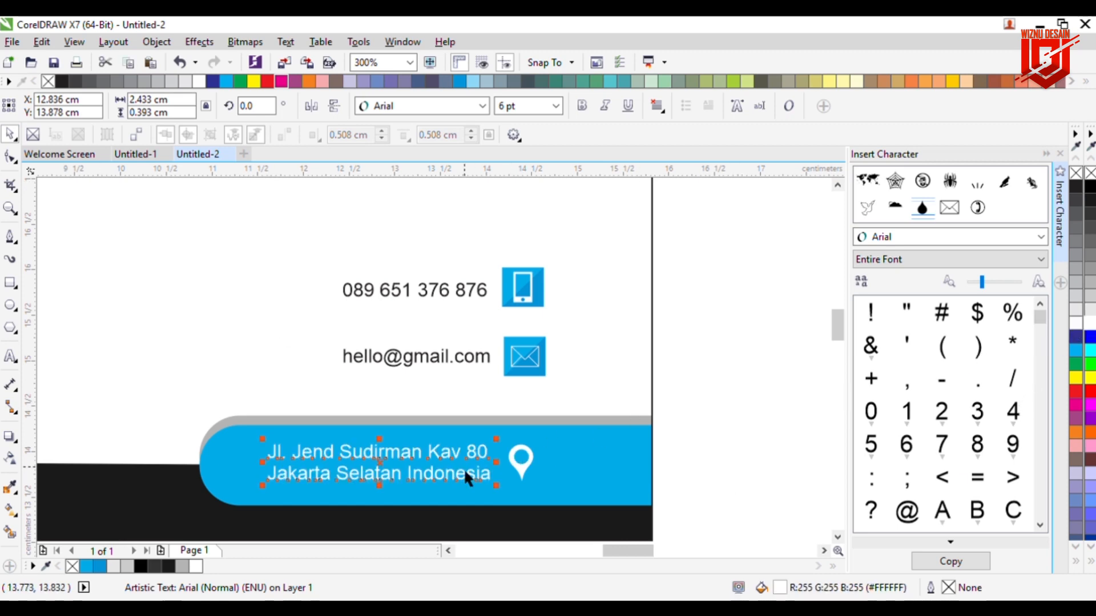
click(705, 421)
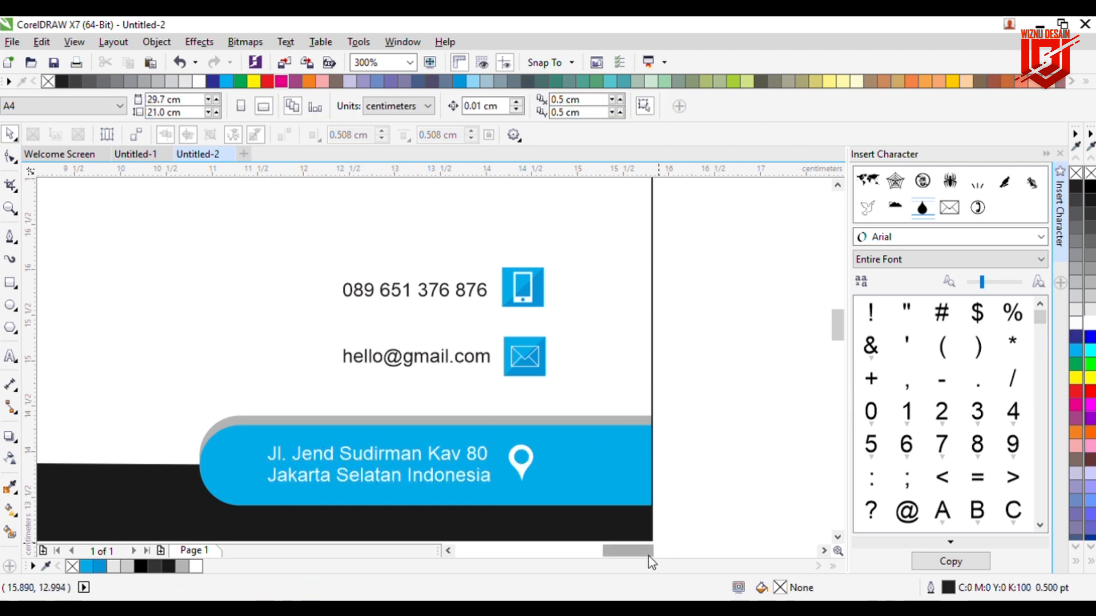
scroll(622, 503, down, 2)
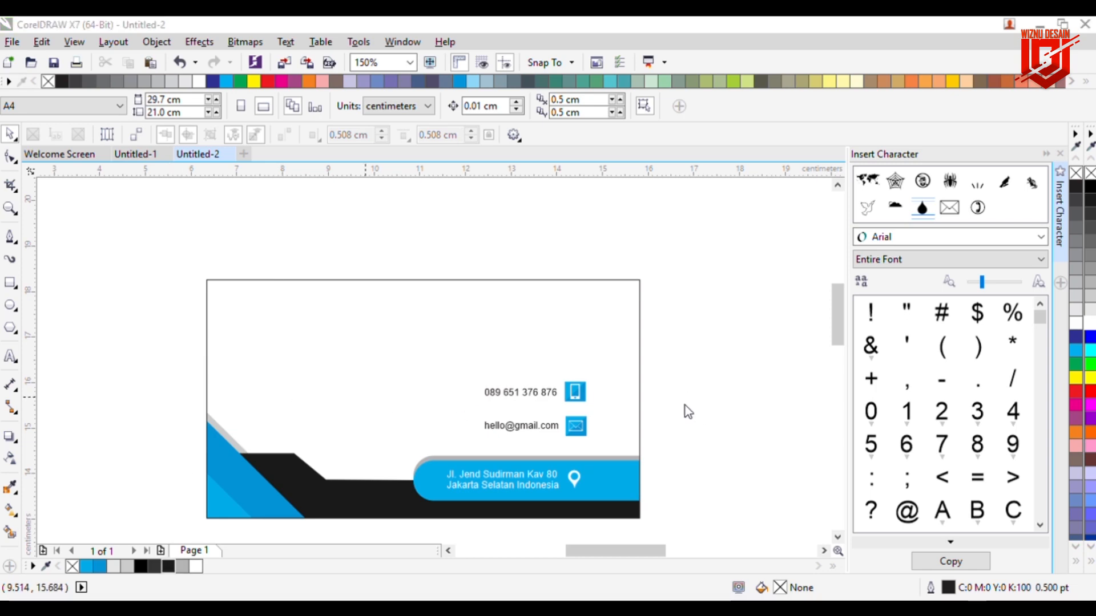
Step: Place the QR code image on the card's left side and scale it down
drag(617, 391, 246, 285)
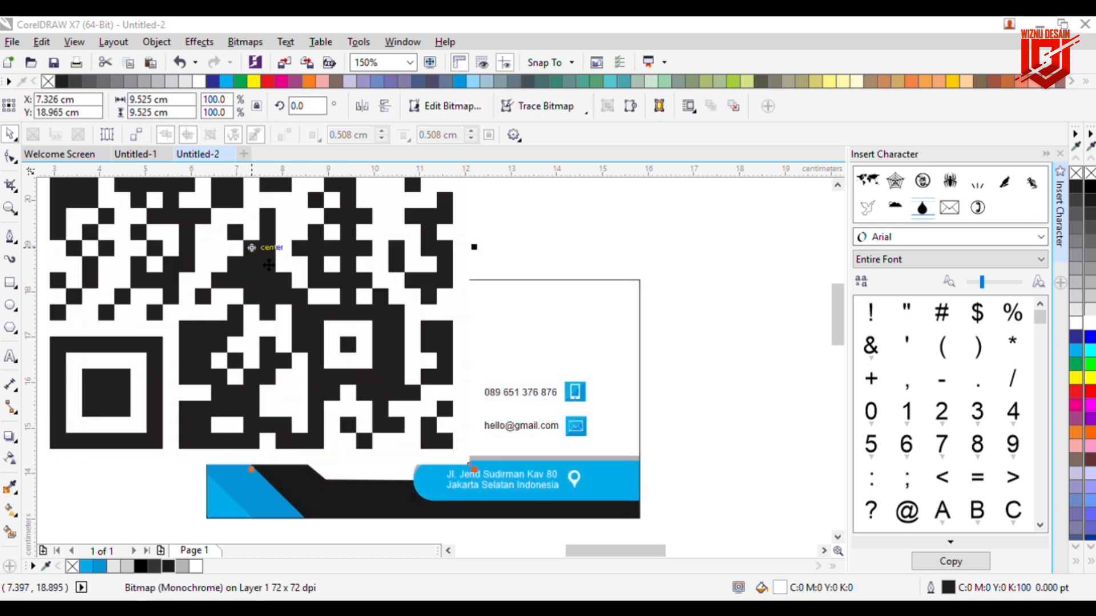
scroll(351, 327, down, 2)
scroll(350, 327, down, 1)
drag(385, 249, 309, 284)
scroll(340, 298, up, 1)
scroll(306, 307, up, 2)
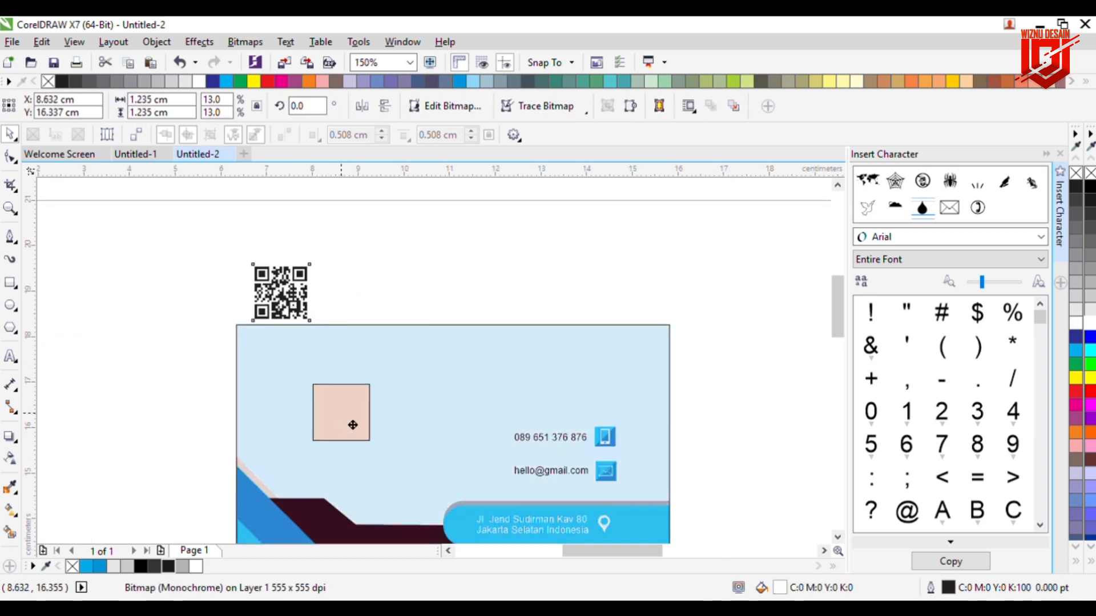
drag(352, 421, 335, 437)
drag(352, 396, 338, 411)
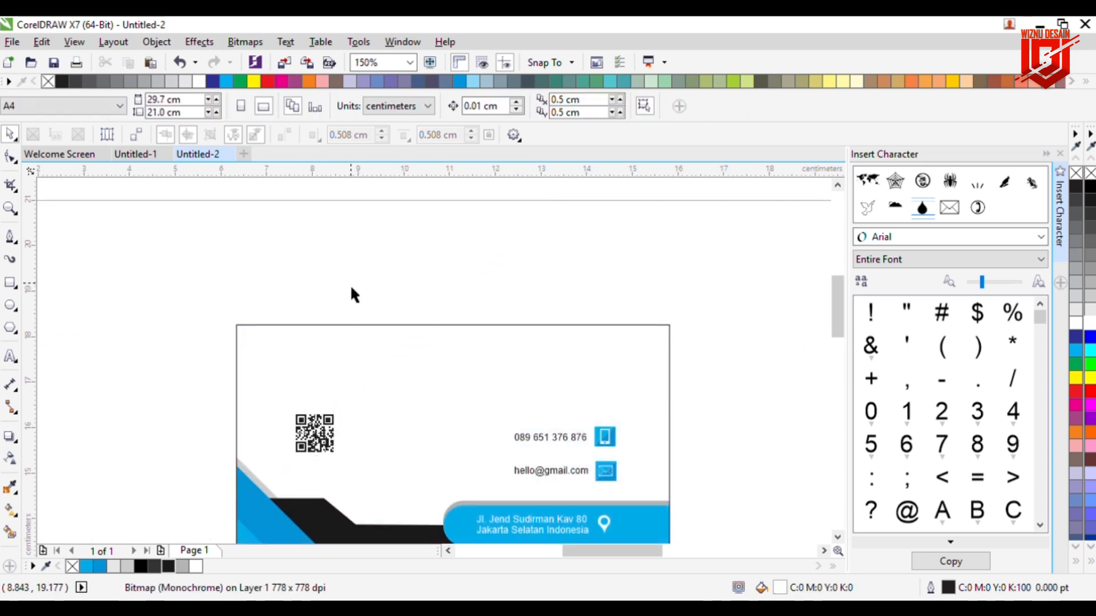
Step: Draw a square around the QR code and trim the inner square out to form a frame
click(10, 282)
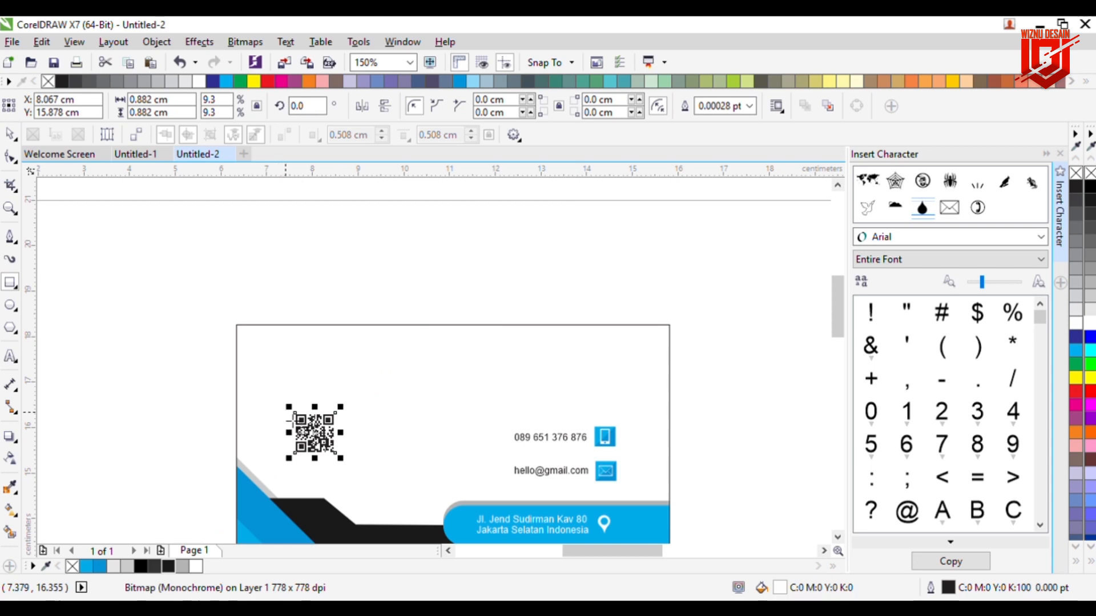
drag(271, 391, 336, 461)
click(10, 136)
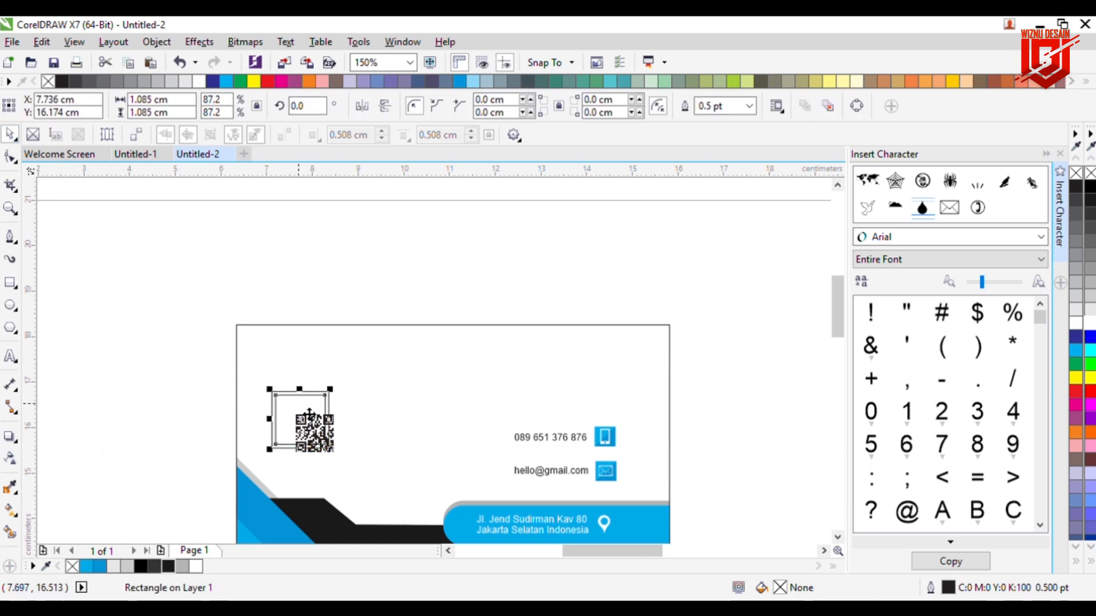
scroll(278, 410, up, 5)
shift+click(289, 355)
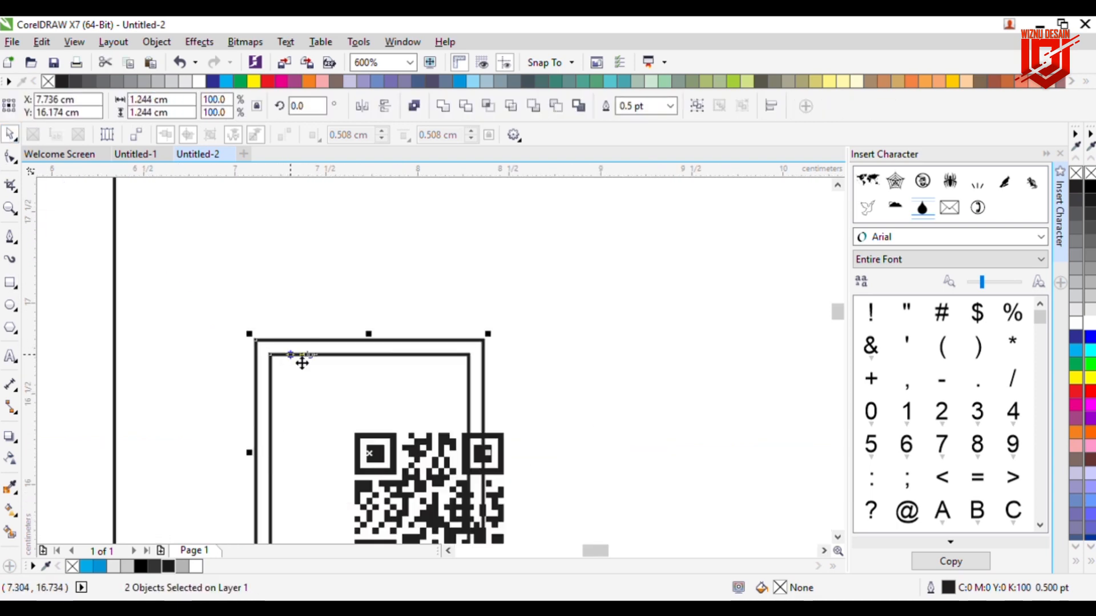
click(466, 114)
Step: Fill the square frame with the card's blue and remove its outline
click(342, 457)
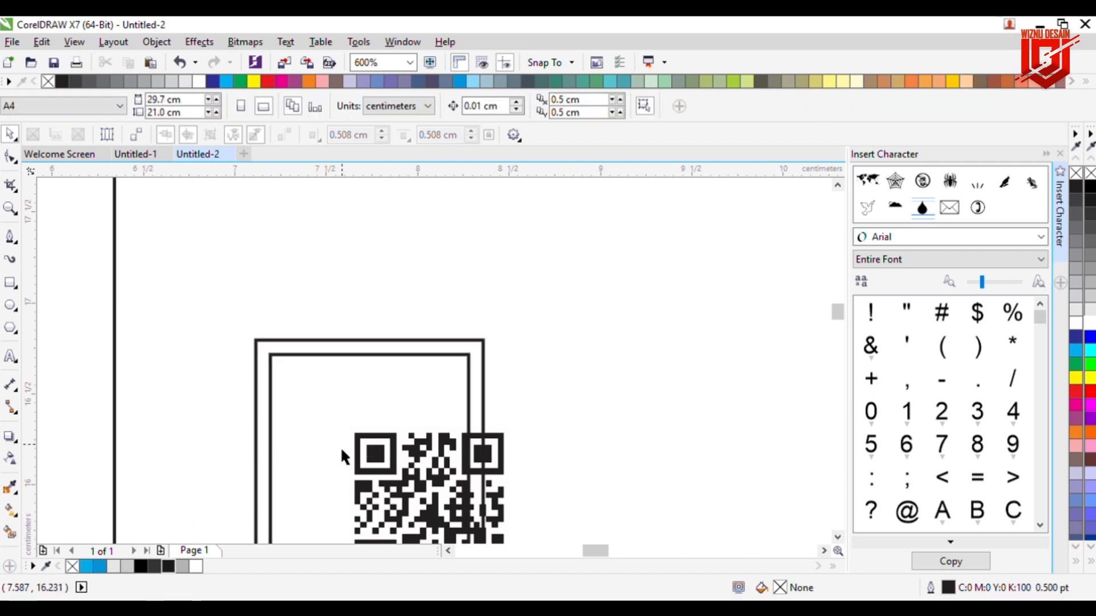
click(265, 453)
click(99, 566)
right_click(1088, 173)
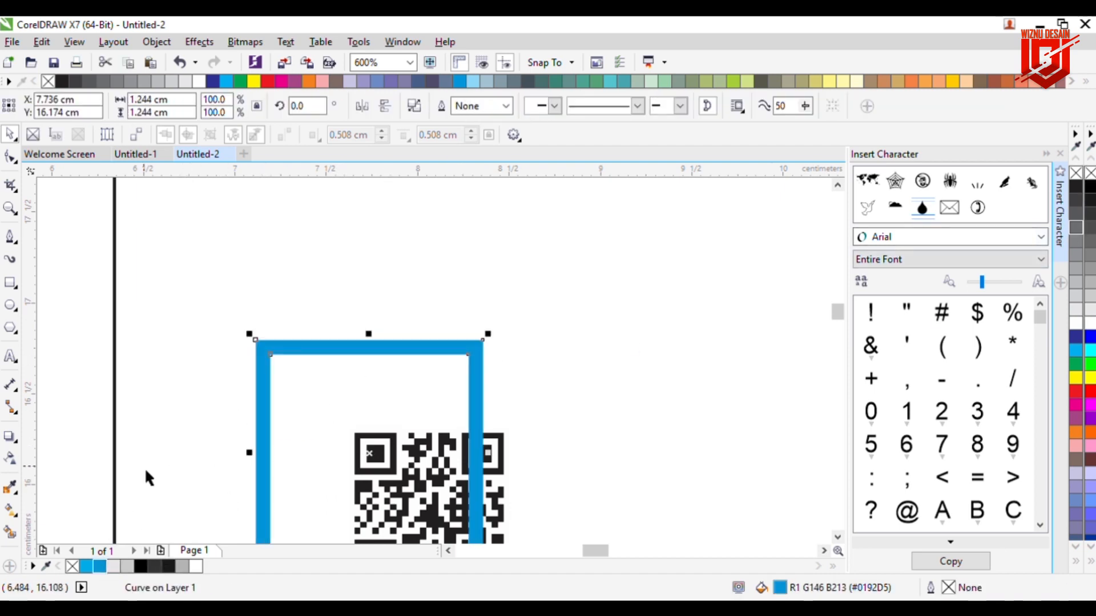
click(148, 478)
Step: Resize the blue frame to fit snugly around the QR code
scroll(381, 514, down, 5)
drag(837, 302, 838, 315)
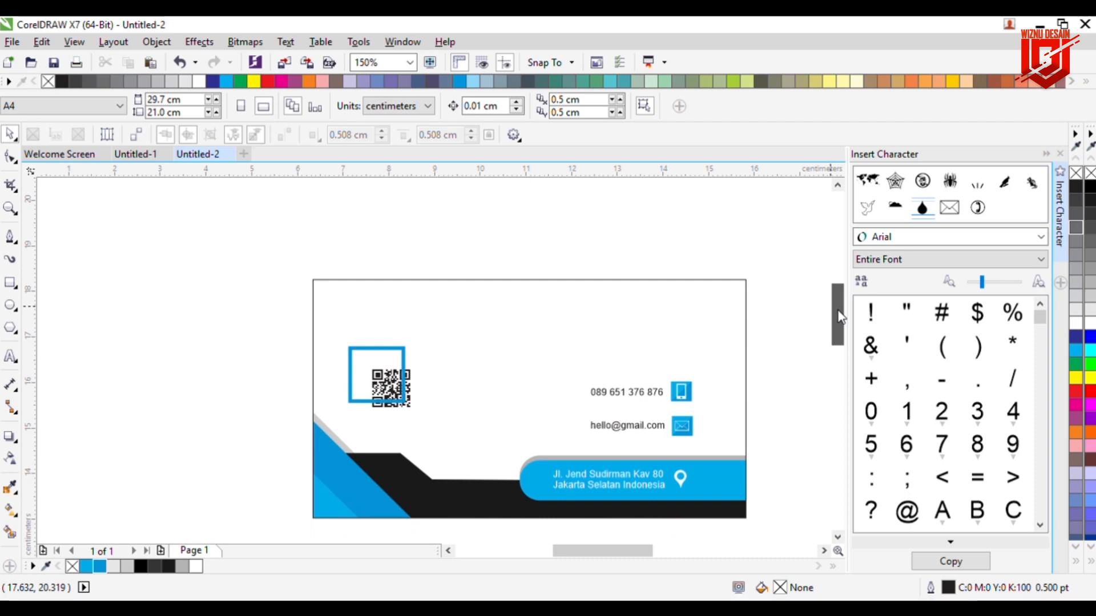
drag(29, 428, 366, 450)
click(412, 377)
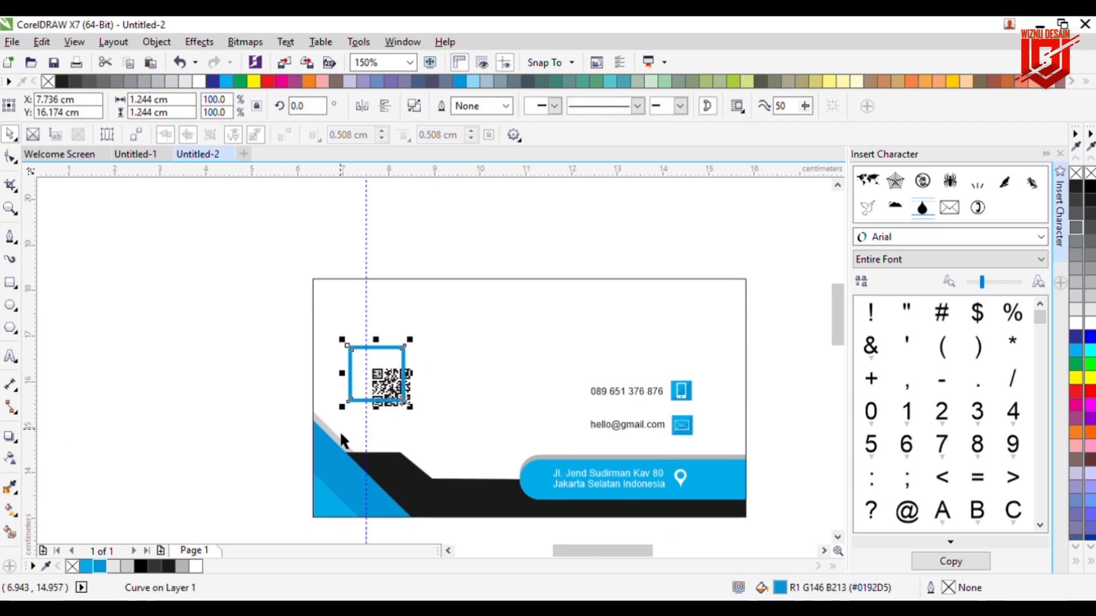
drag(350, 421, 406, 412)
key(Escape)
Step: Group the QR code with its blue frame and nudge the group slightly down
click(396, 393)
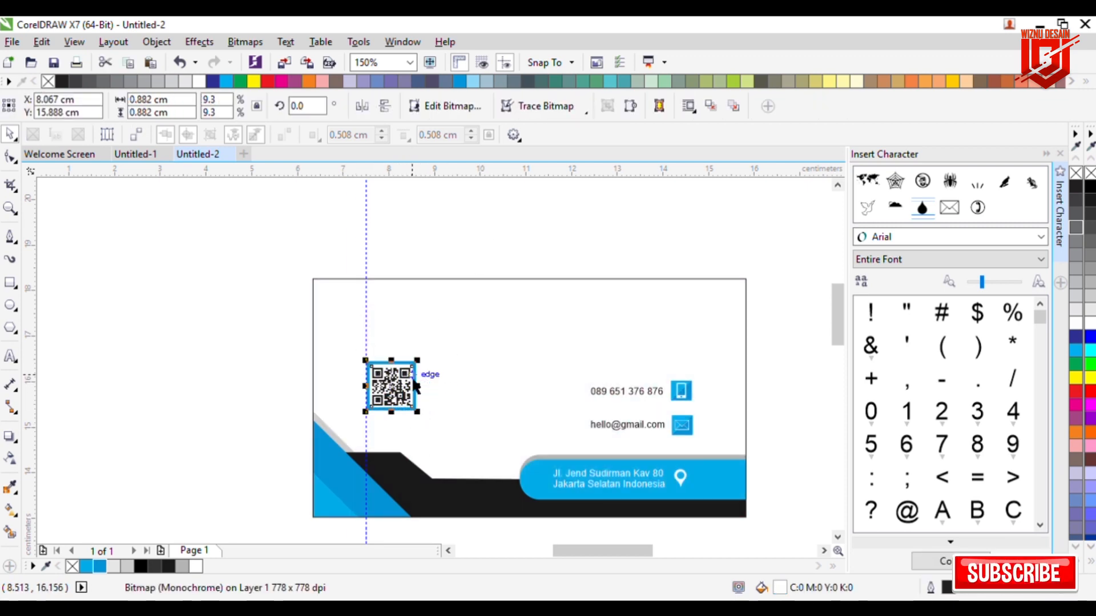
click(440, 318)
drag(286, 342, 427, 420)
click(696, 108)
key(Down)
key(Down)
key(Down)
key(Down)
key(Down)
key(Down)
key(Down)
key(Down)
key(Down)
key(Down)
key(Down)
key(Down)
key(Down)
key(Down)
key(Down)
key(Down)
key(Down)
key(Down)
key(Down)
key(Down)
key(Down)
key(Down)
key(Down)
key(Down)
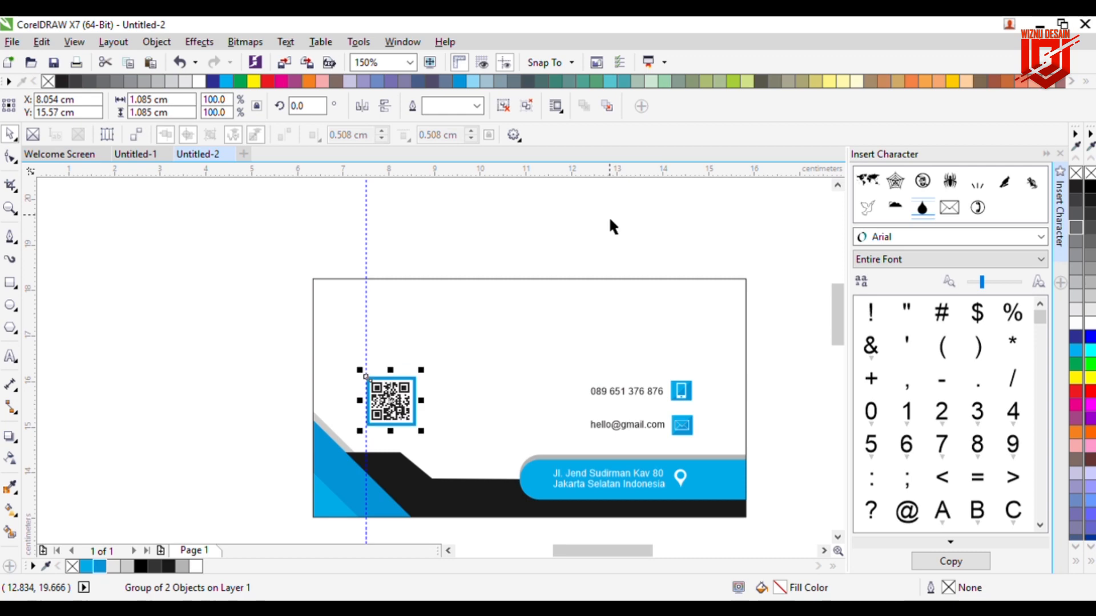
click(604, 258)
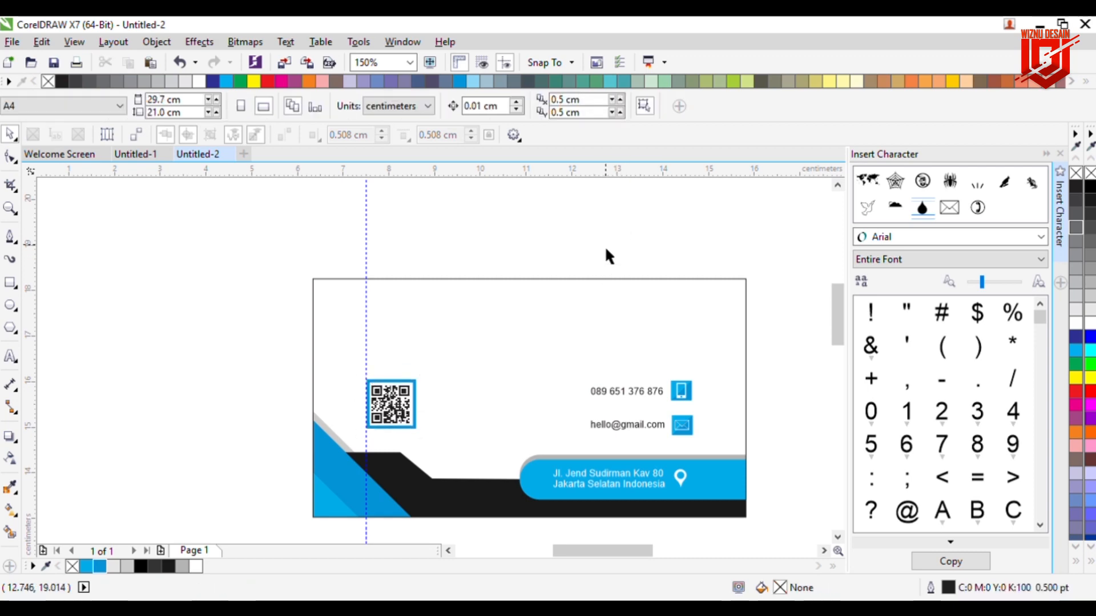
Step: Type the holder's first name and surname as two separate text lines beside the card
click(11, 357)
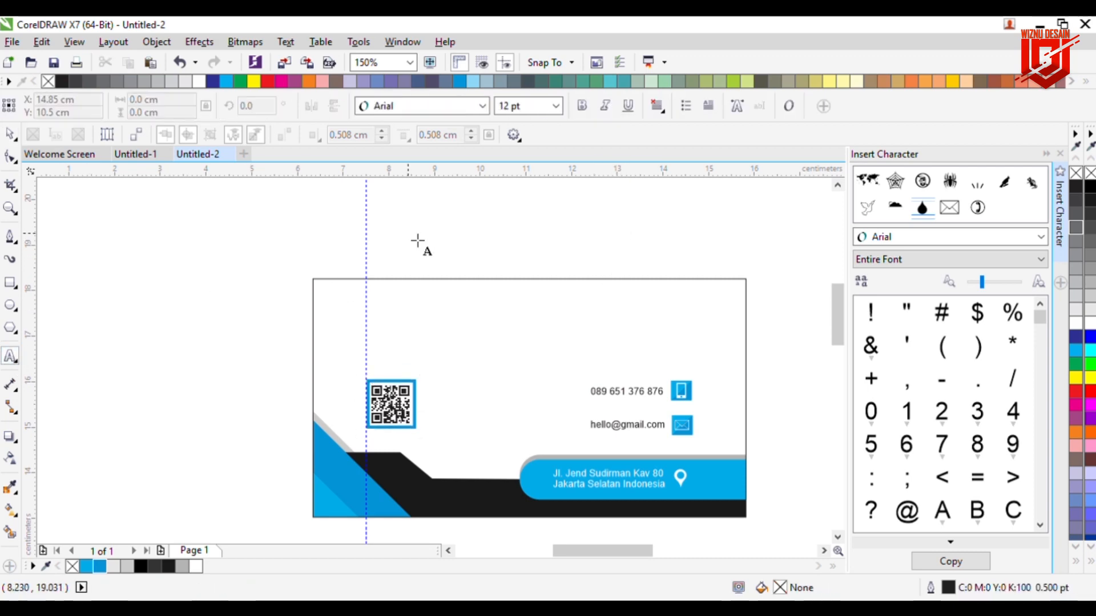
click(451, 235)
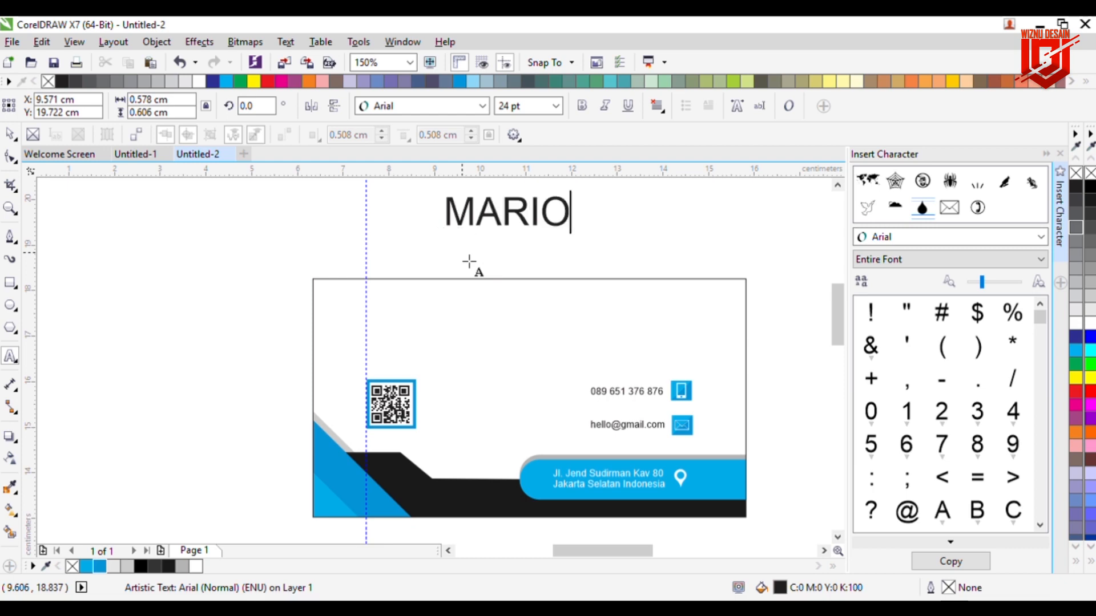
click(469, 262)
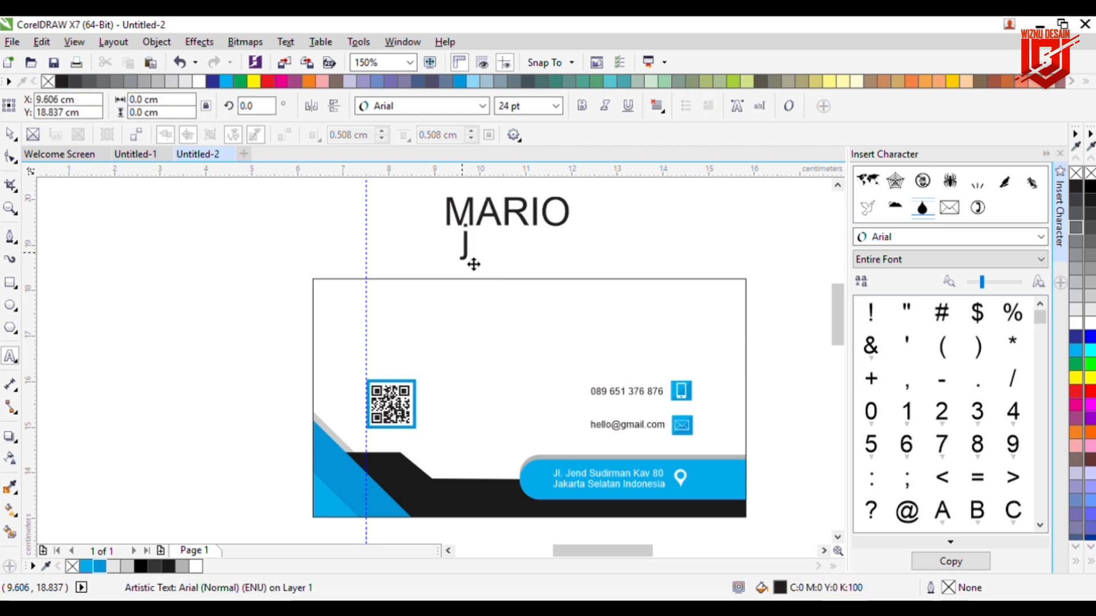
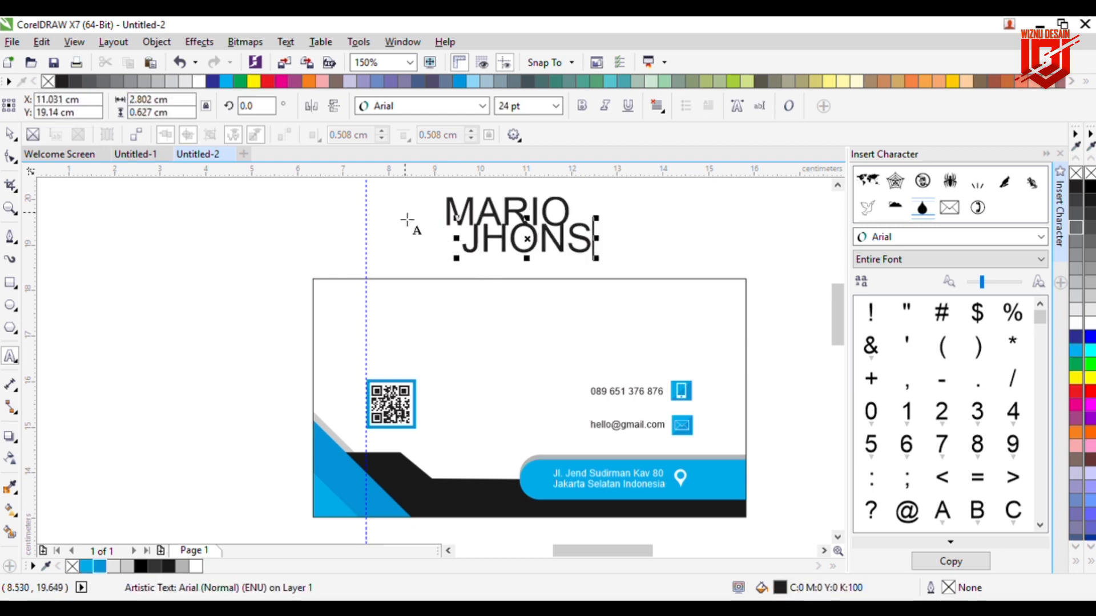
Step: Move the first name onto the card and set it to 11 pt Arial Black
click(11, 136)
drag(451, 215, 398, 319)
click(525, 106)
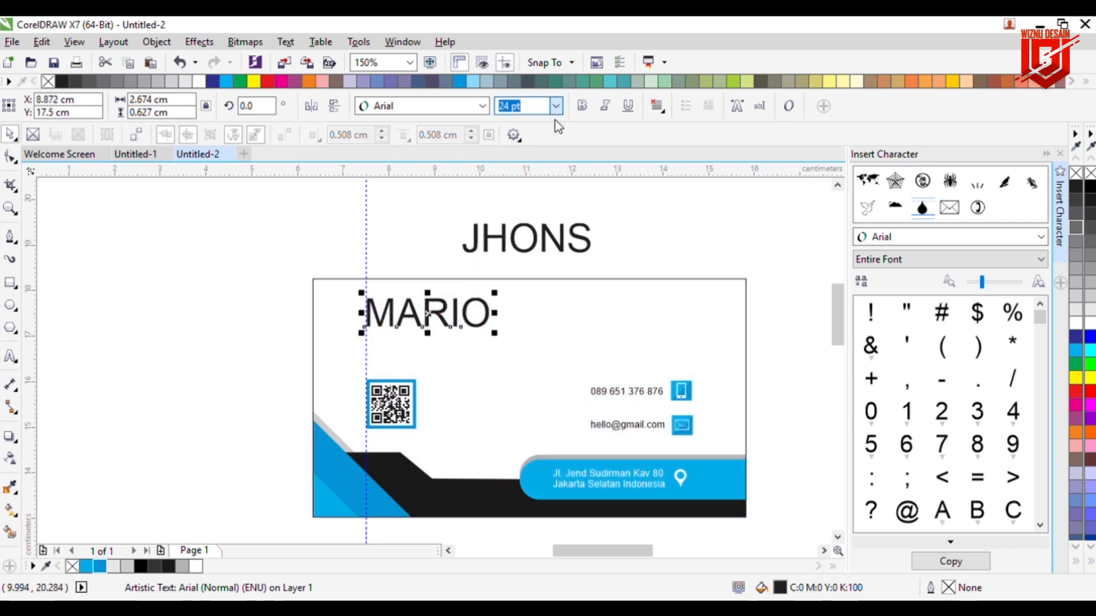
text(10)
key(Return)
key(Down)
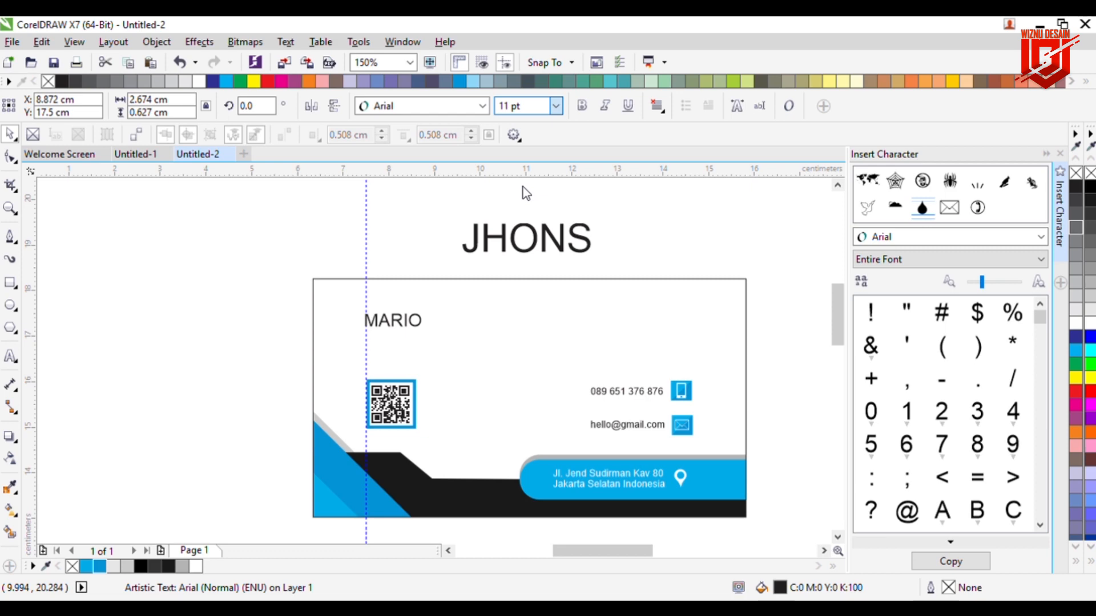
key(Return)
scroll(489, 109, up, 5)
click(486, 109)
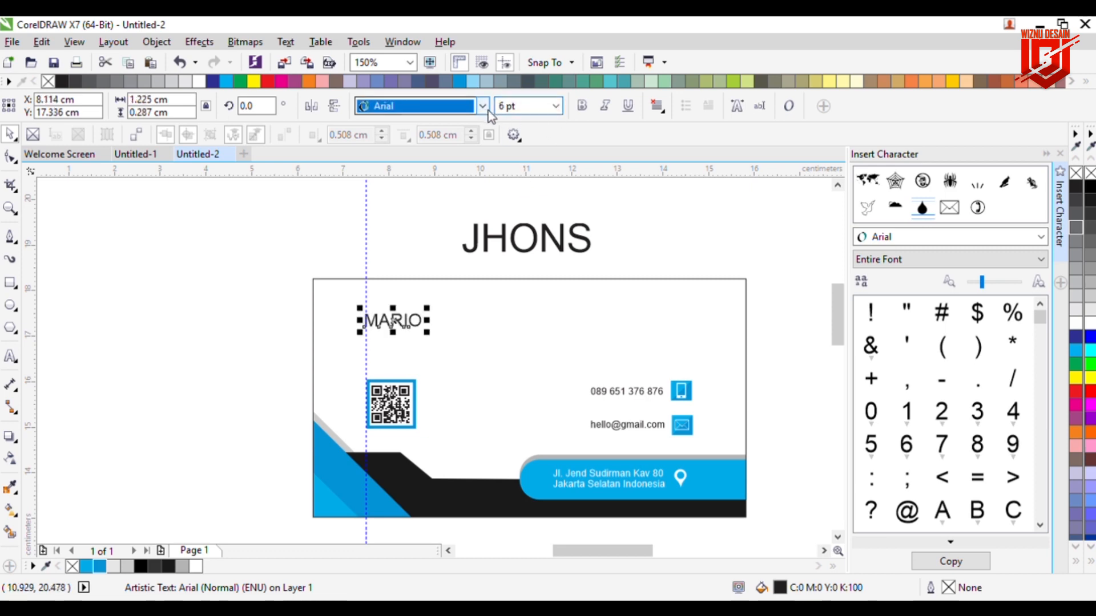
key(Return)
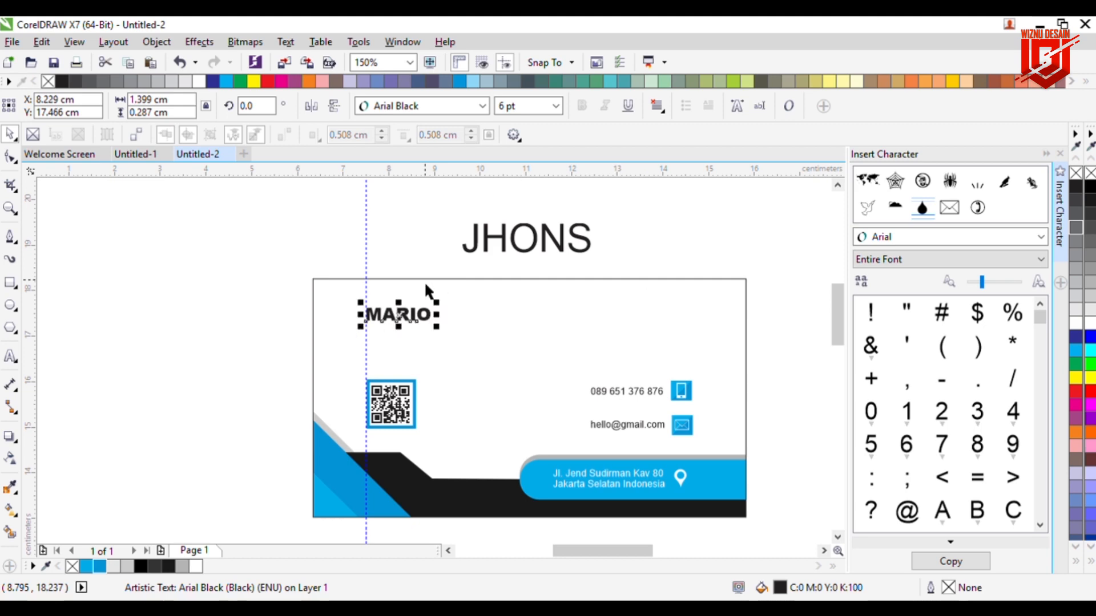
Step: Move the surname next to the first name and set it to 11 pt Arial Narrow
click(506, 251)
drag(505, 251, 482, 339)
click(524, 106)
text(11)
key(Return)
click(469, 107)
key(Down)
key(Down)
key(Return)
Step: Nudge the surname up so it lines up with the first name
key(Up)
key(Up)
key(Up)
key(Up)
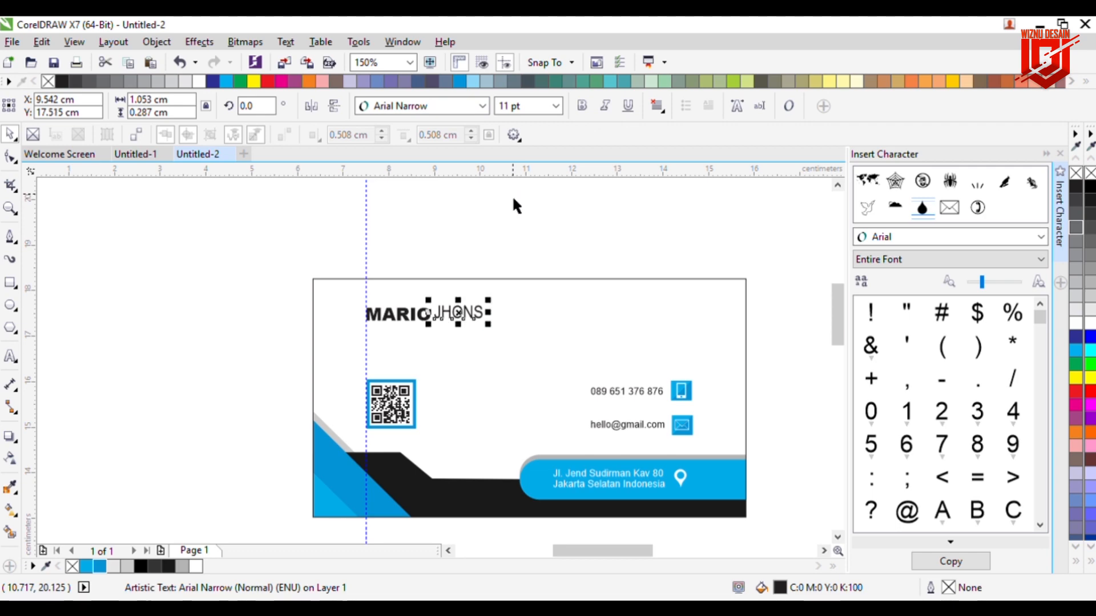
click(505, 189)
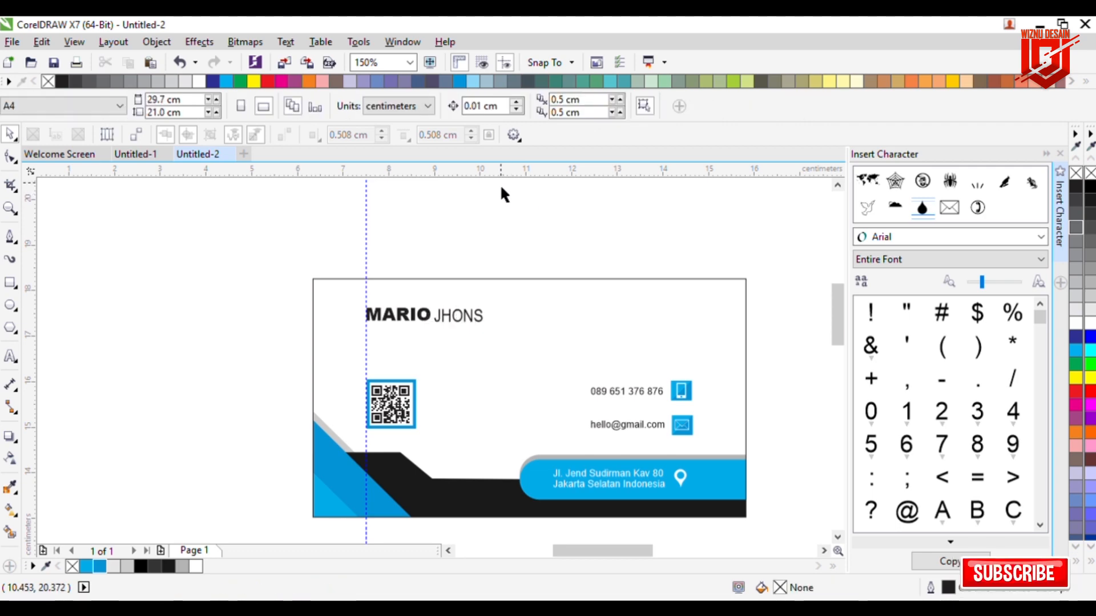
click(465, 318)
click(512, 245)
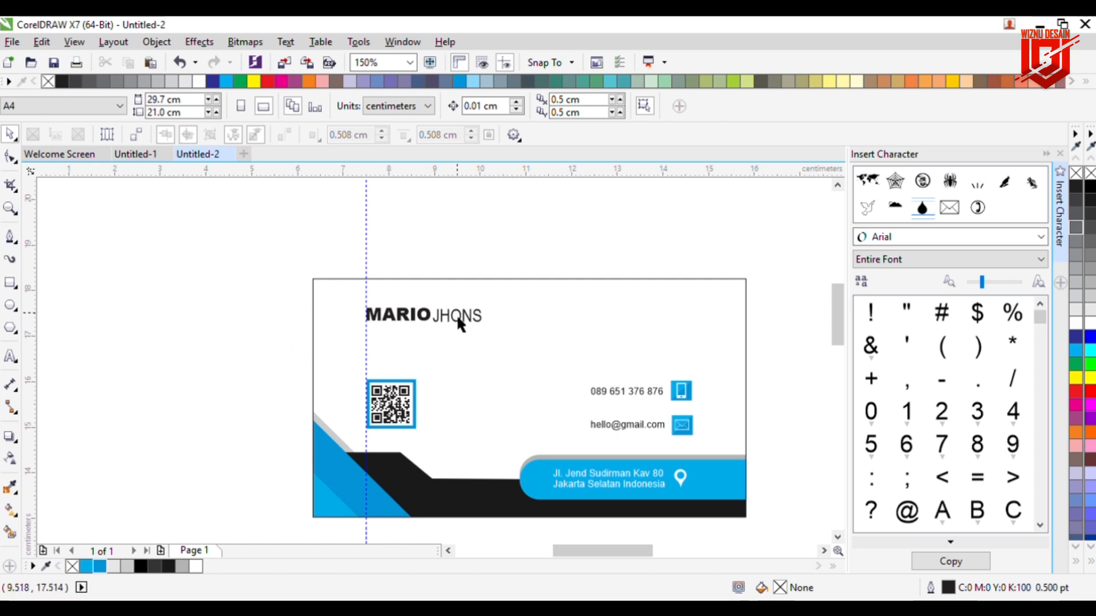
Step: Duplicate the surname below the name and retype it as 'General Manager' at 9 pt
drag(457, 314, 405, 332)
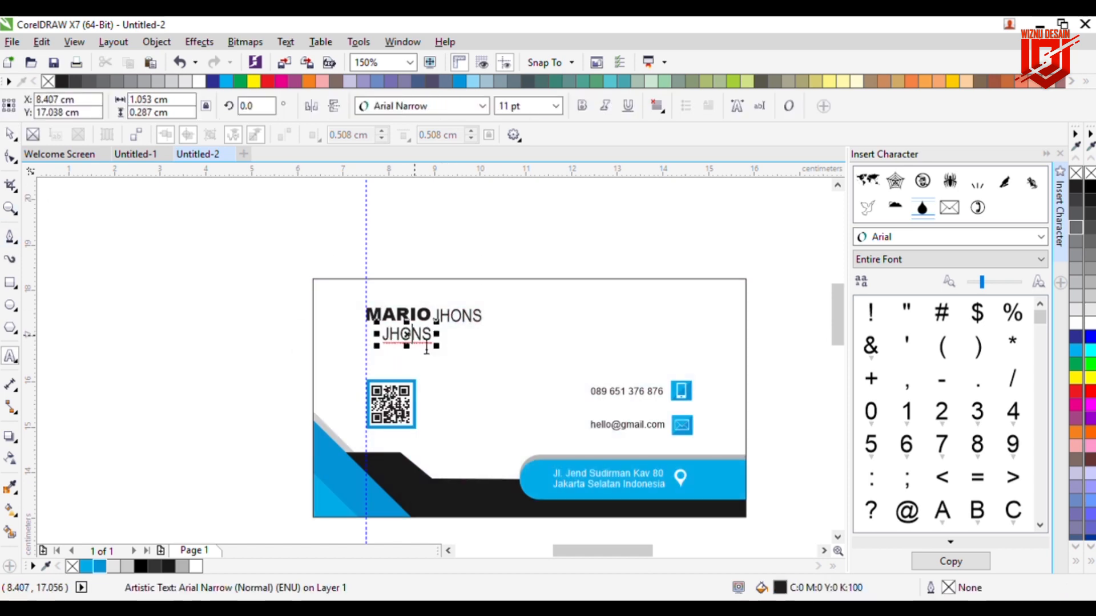
double_click(434, 347)
text(General Manager)
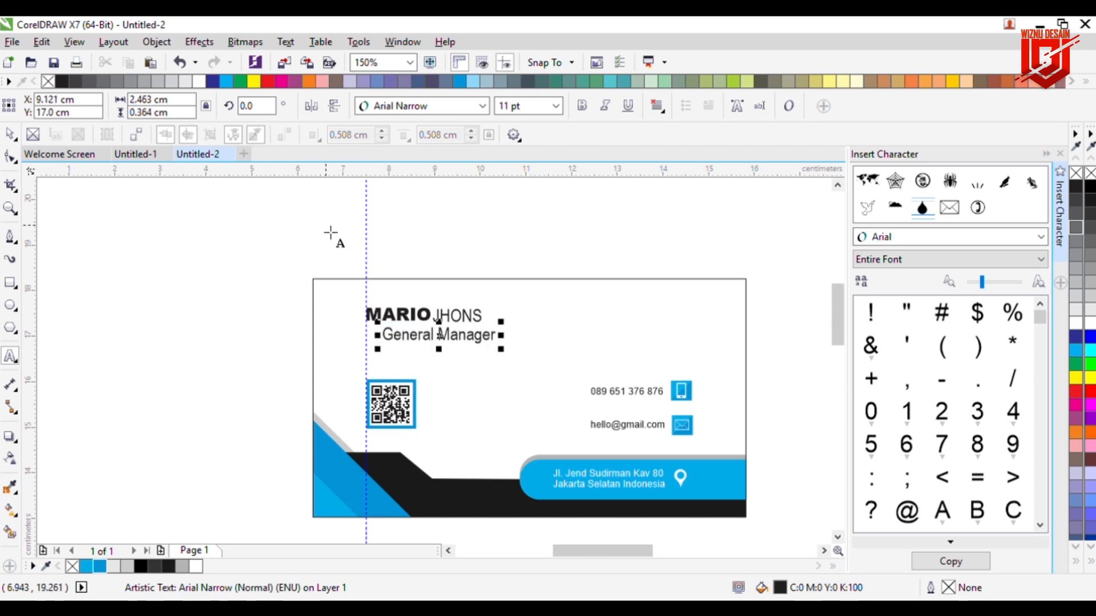
key(ctrl+a)
click(556, 106)
key(Return)
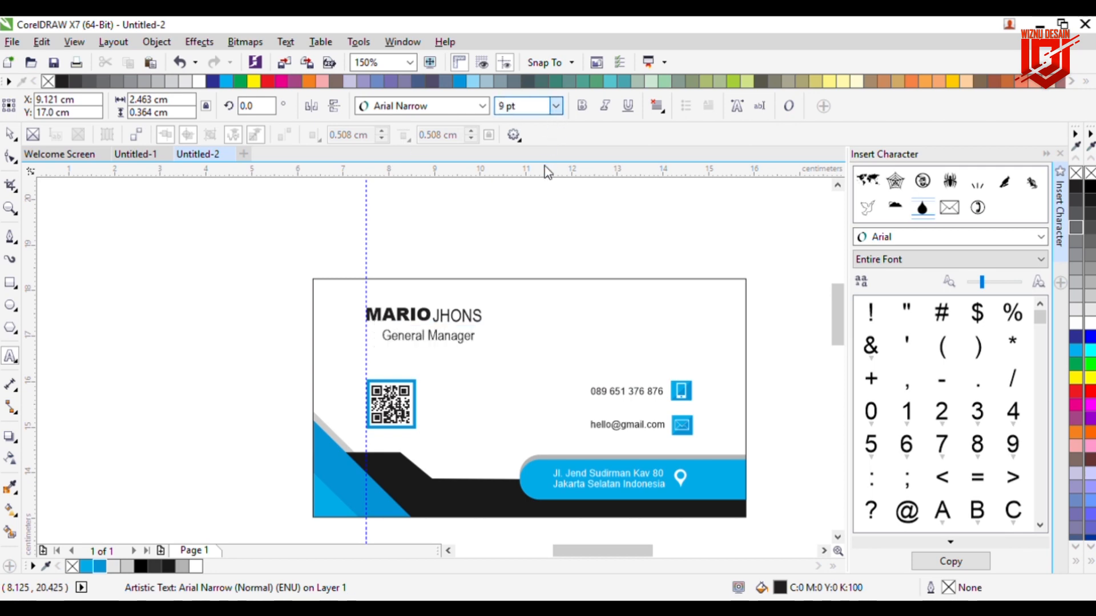
click(10, 134)
Step: Nudge the General Manager title left onto the guideline and up closer to the name
click(402, 280)
key(Left)
key(Left)
key(Left)
key(Left)
key(Left)
key(Left)
key(Left)
key(Left)
key(Left)
key(Left)
key(Left)
key(Left)
key(Left)
key(Left)
key(Left)
key(Left)
key(Left)
key(Left)
key(Left)
key(Left)
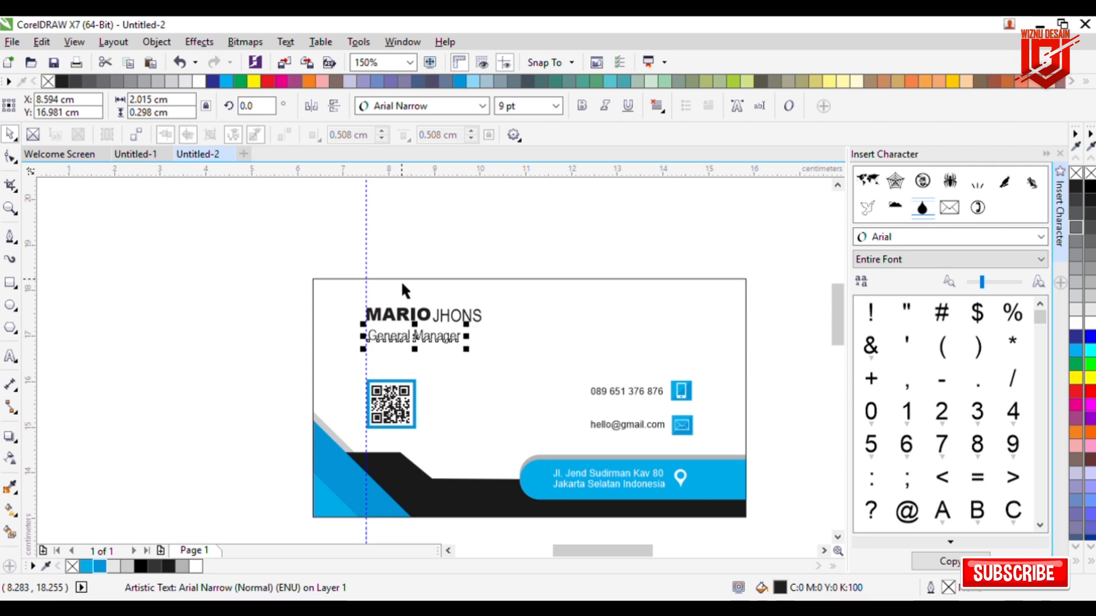
key(Up)
key(Up)
key(Up)
key(Up)
key(Up)
key(Up)
key(Up)
key(Up)
key(Up)
key(Up)
key(Up)
key(Up)
key(Up)
key(Up)
key(Up)
key(Up)
key(Up)
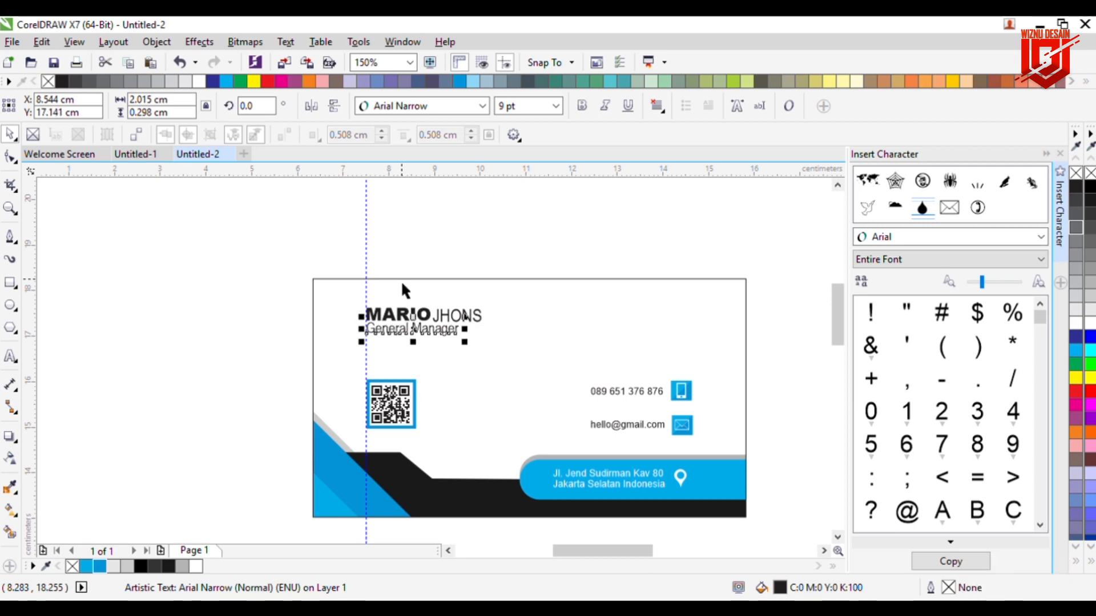
click(430, 260)
click(451, 335)
click(306, 245)
click(11, 283)
scroll(423, 328, up, 1)
Step: Draw a thin bar under General Manager to the guideline, filled blue with no outline
drag(307, 346, 402, 360)
scroll(303, 331, up, 2)
drag(329, 414, 319, 416)
click(99, 566)
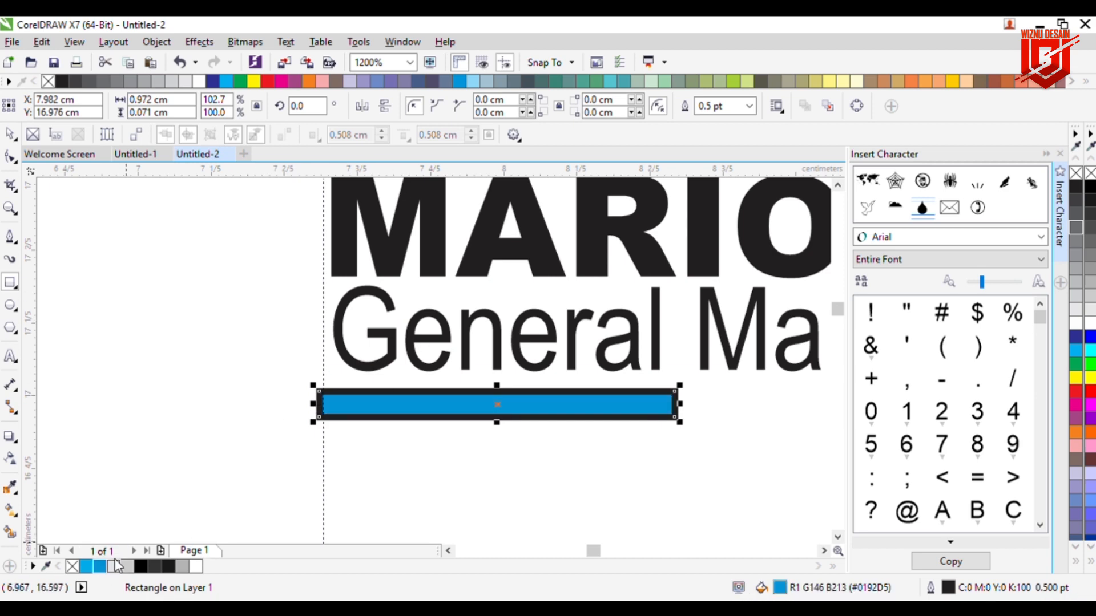
right_click(1090, 173)
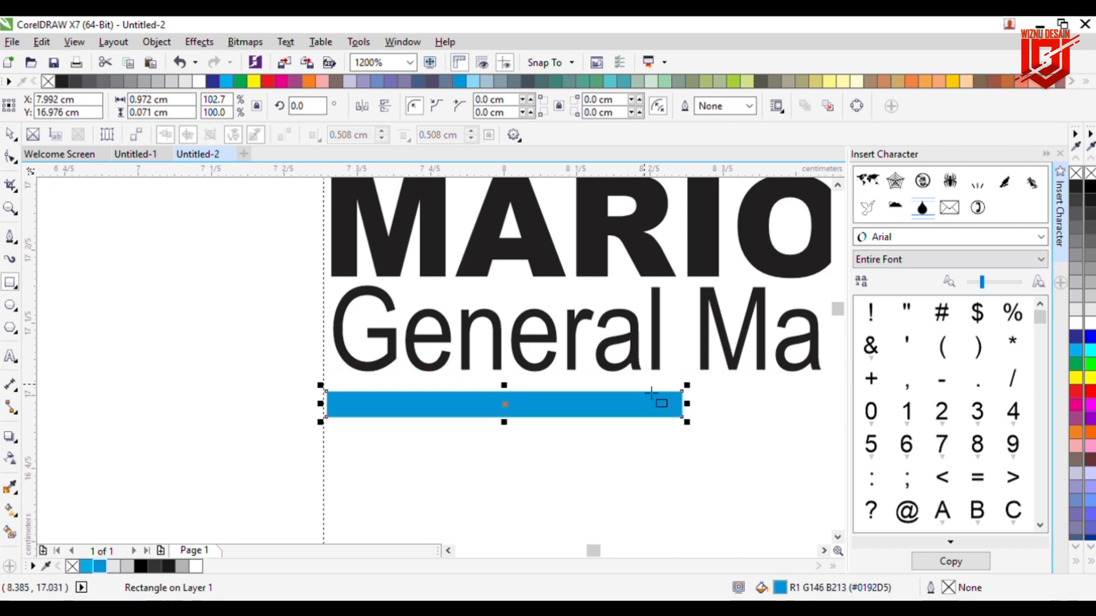
Step: Shorten the blue bar to about 0.93 cm and fine-tune its vertical position
drag(692, 416, 678, 416)
key(Up)
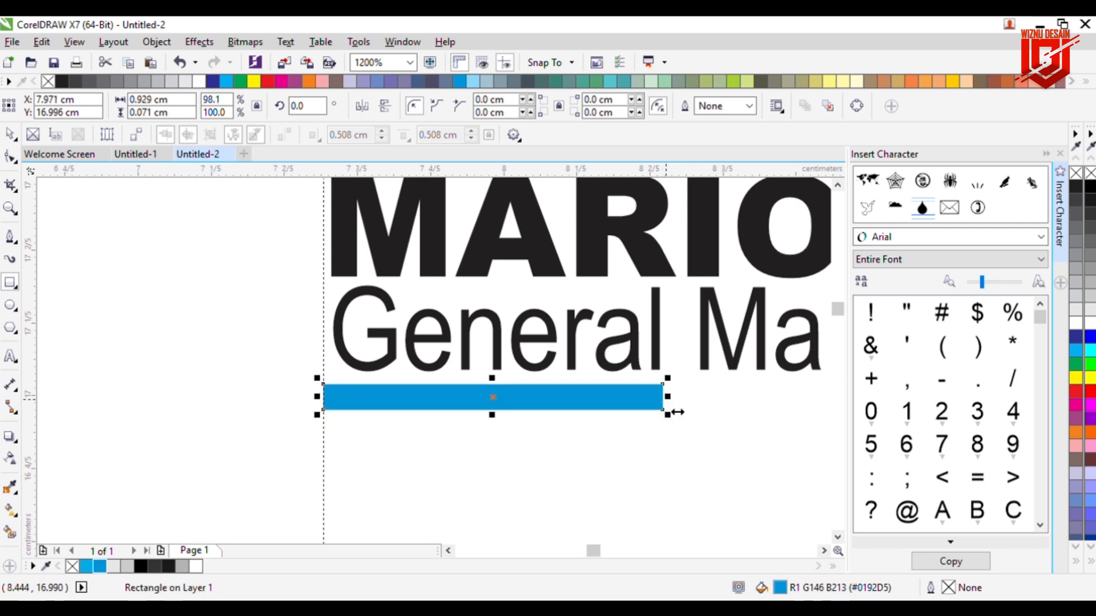
key(Down)
click(28, 139)
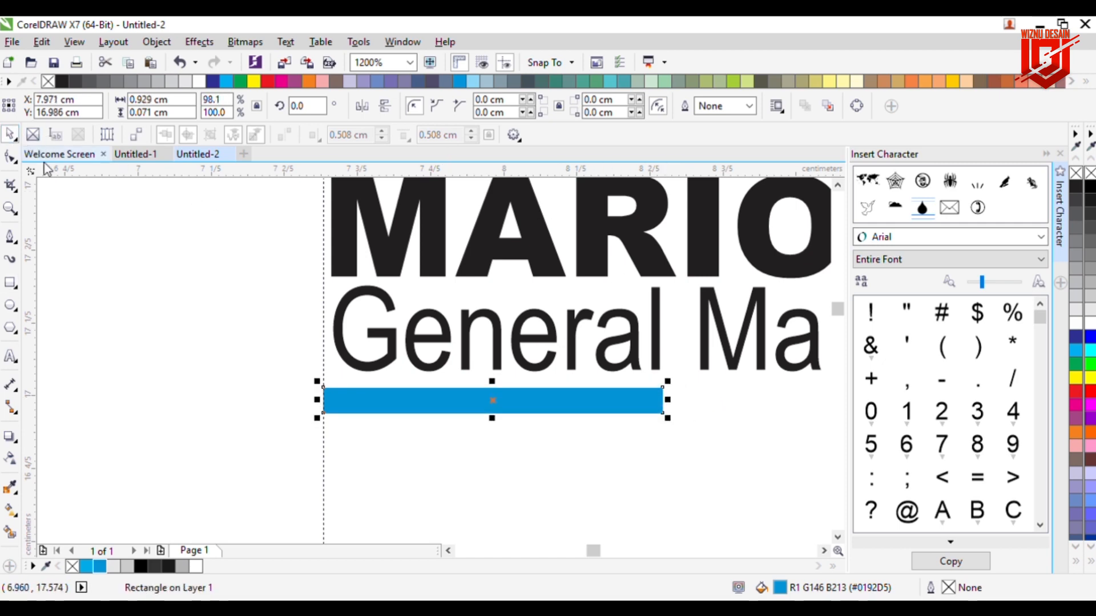
scroll(396, 480, down, 6)
drag(527, 547, 538, 545)
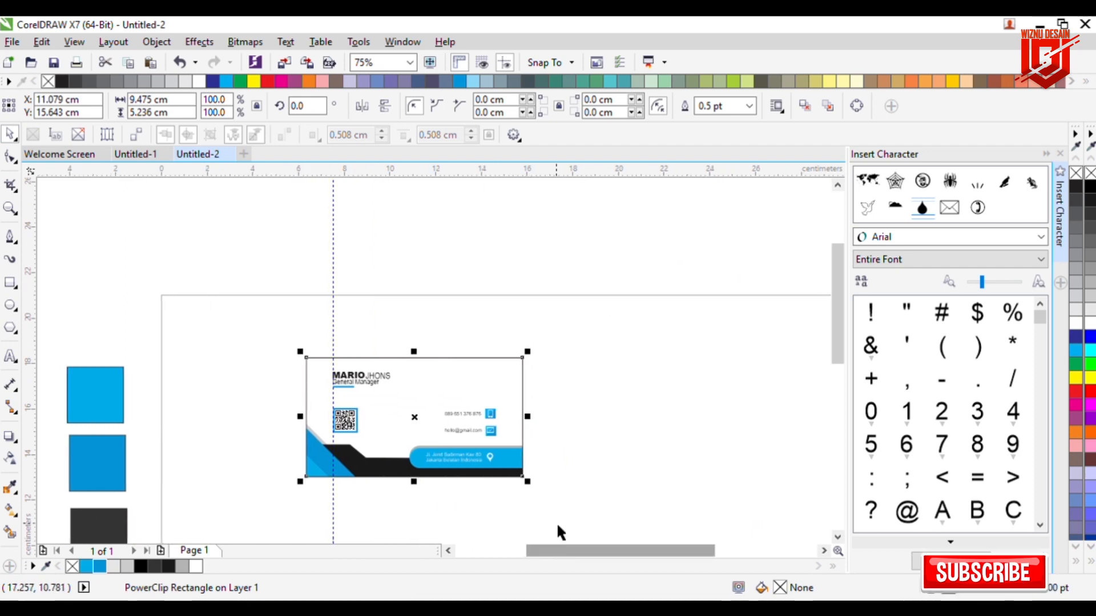
click(570, 503)
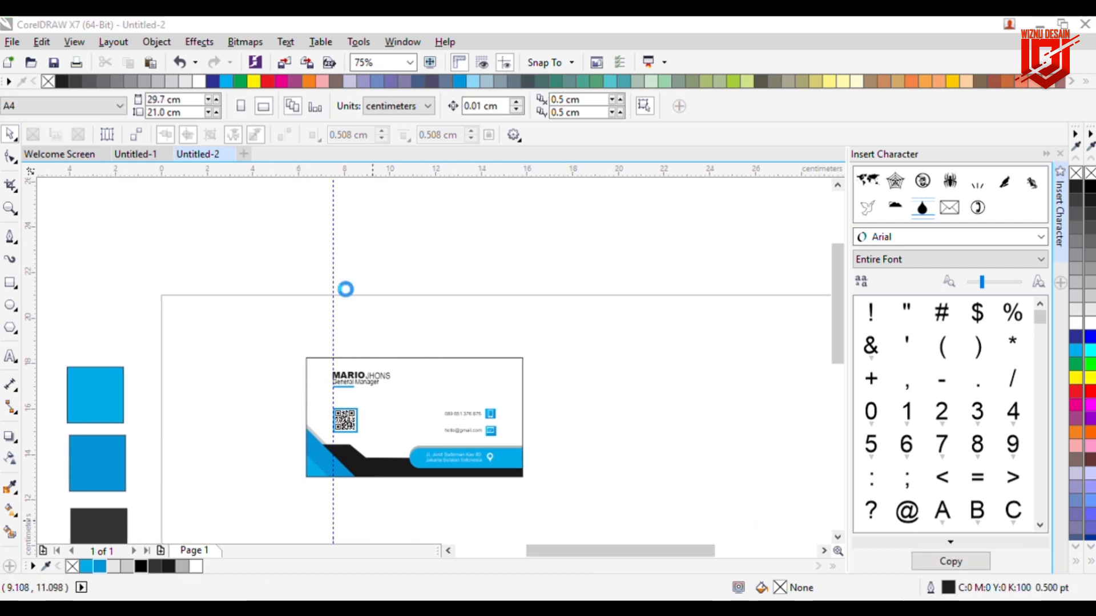
Step: Scale the imported D logo down to about 13% and move it beside the card
scroll(292, 316, down, 1)
drag(261, 355, 296, 357)
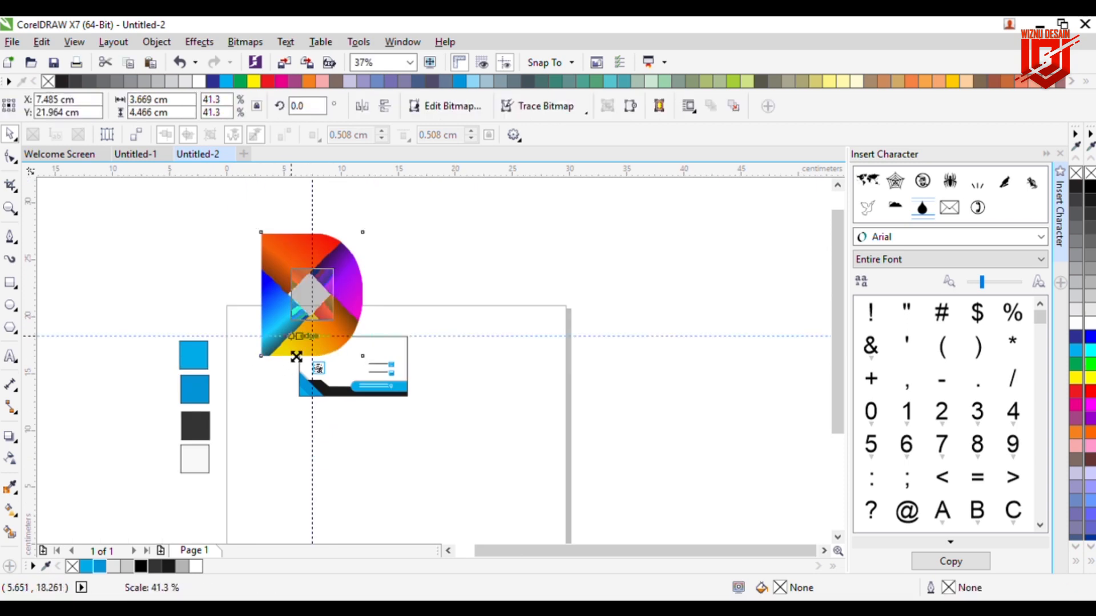
scroll(354, 293, up, 1)
drag(286, 310, 428, 401)
scroll(427, 388, up, 2)
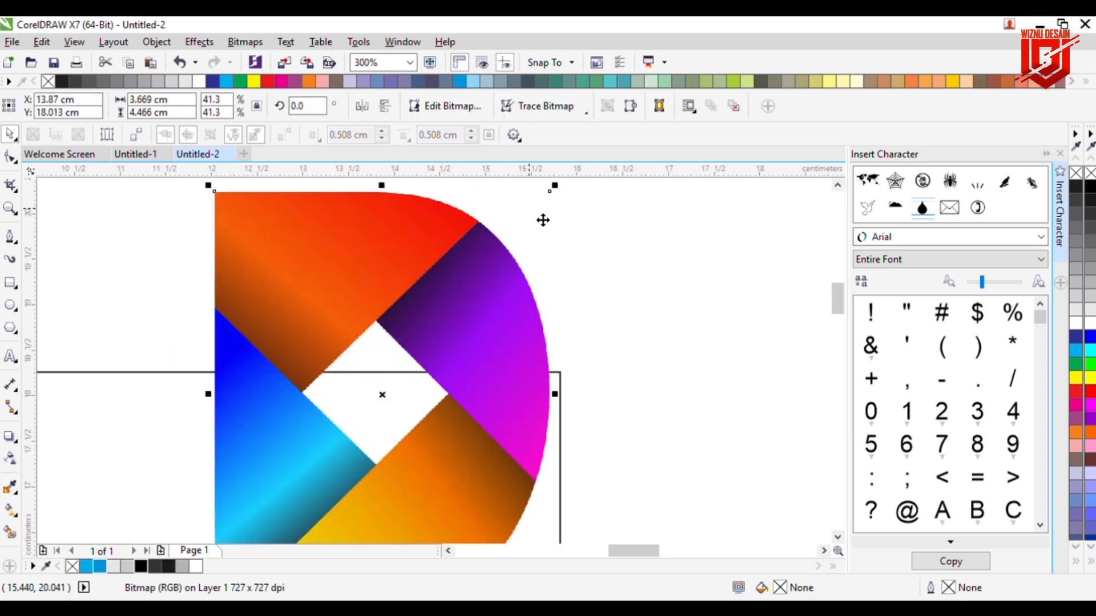
drag(564, 201, 482, 338)
scroll(460, 414, down, 1)
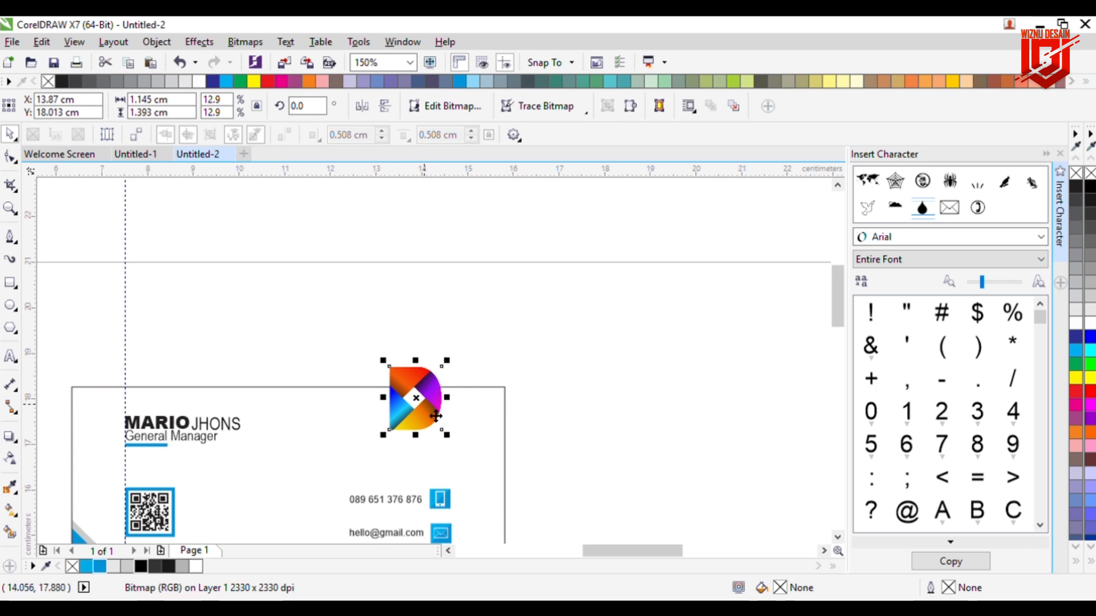
Step: Add a horizontal guide and shrink the logo further, nudging it down toward the guide
drag(414, 173, 418, 430)
click(432, 400)
drag(447, 360, 447, 381)
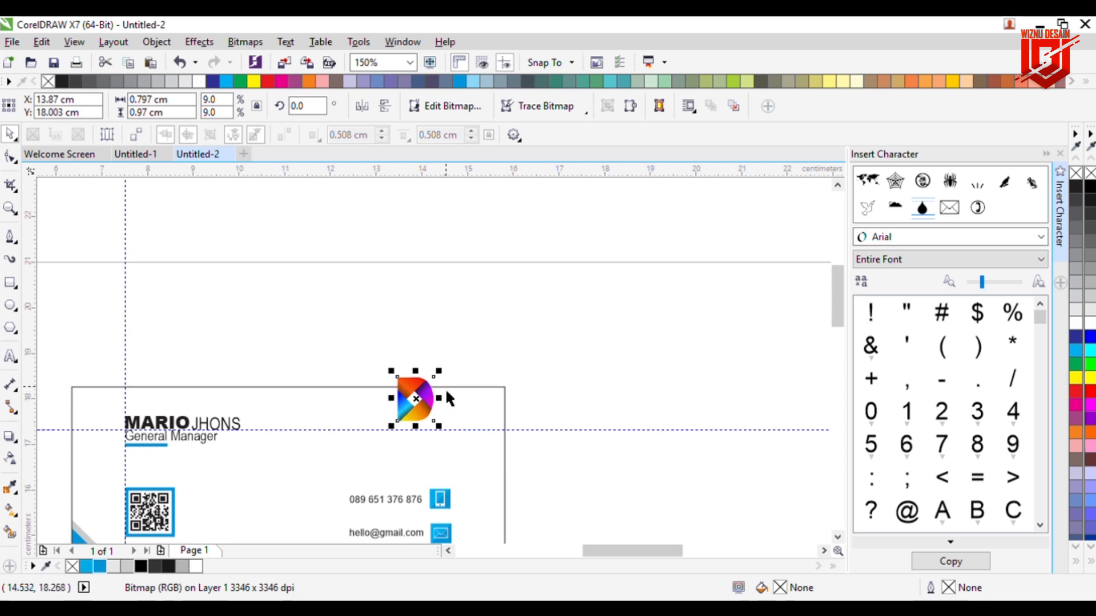
key(Down)
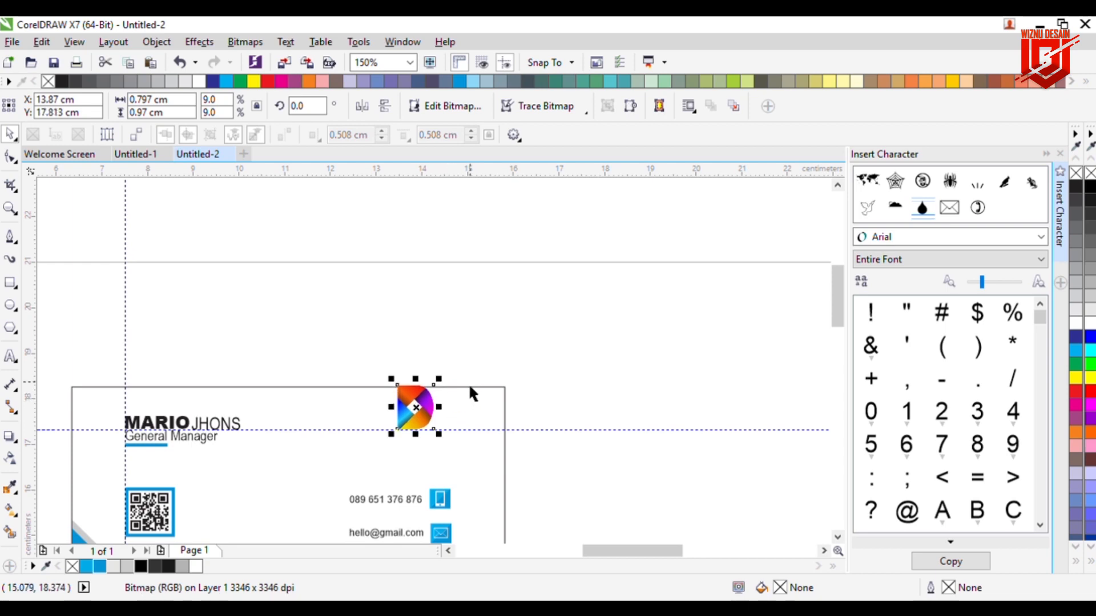
drag(439, 379, 434, 385)
key(Down)
Step: Nudge the name, title, bar and logo down together, then resize the logo and shift it left
drag(102, 354, 456, 454)
key(Down)
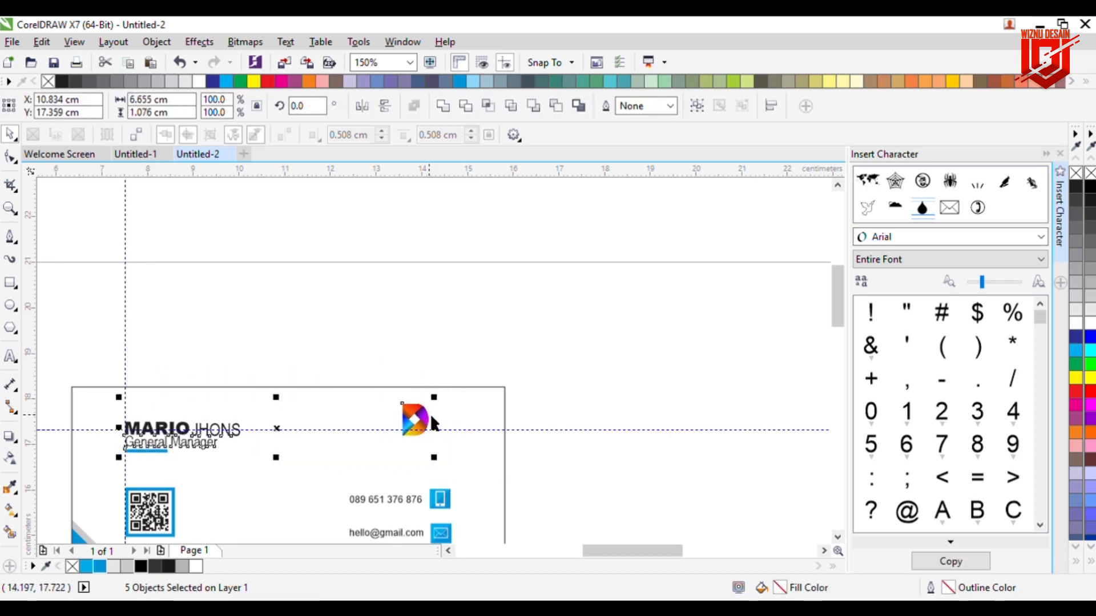
click(511, 394)
click(426, 429)
drag(433, 401, 402, 419)
click(548, 408)
click(417, 418)
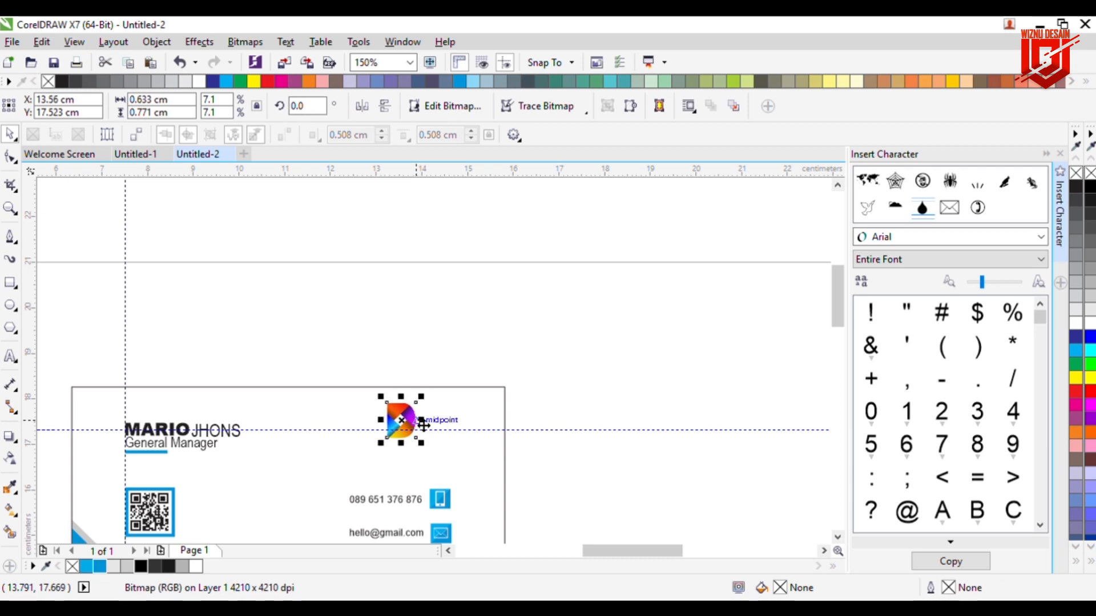
click(616, 380)
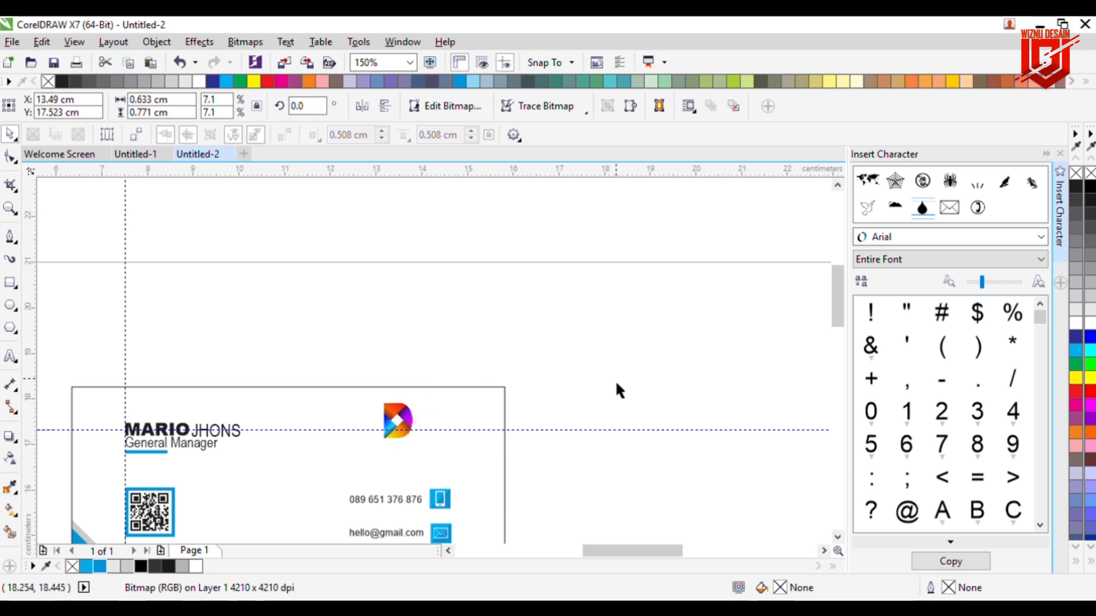
key(F8)
click(363, 322)
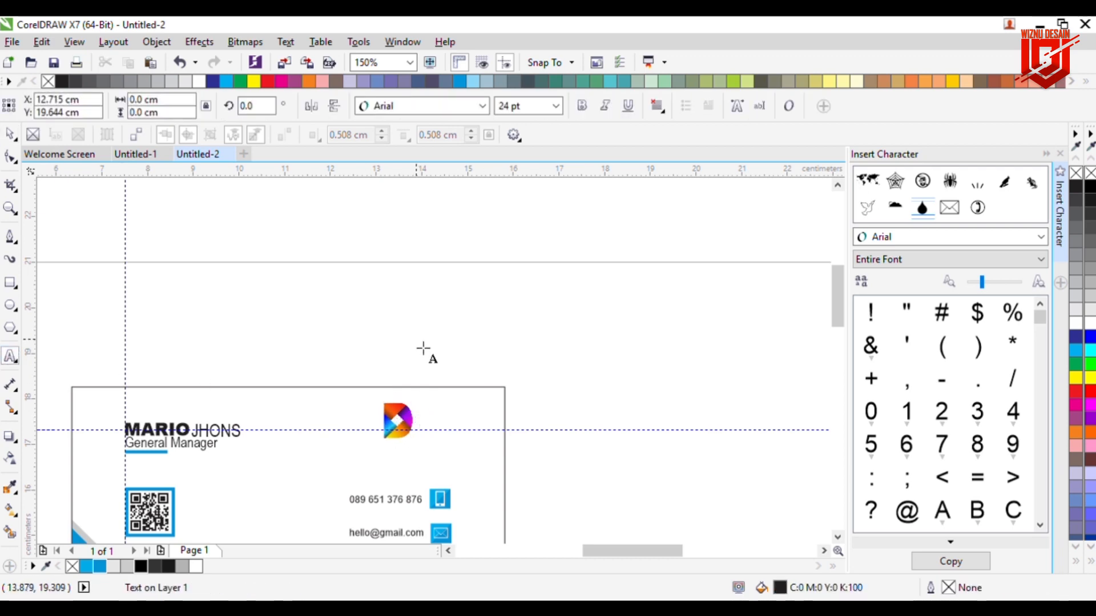
Step: Add 'NAME COMPANY' in 11 pt Arial Black on the card below the logo
text(NAME COMPANY)
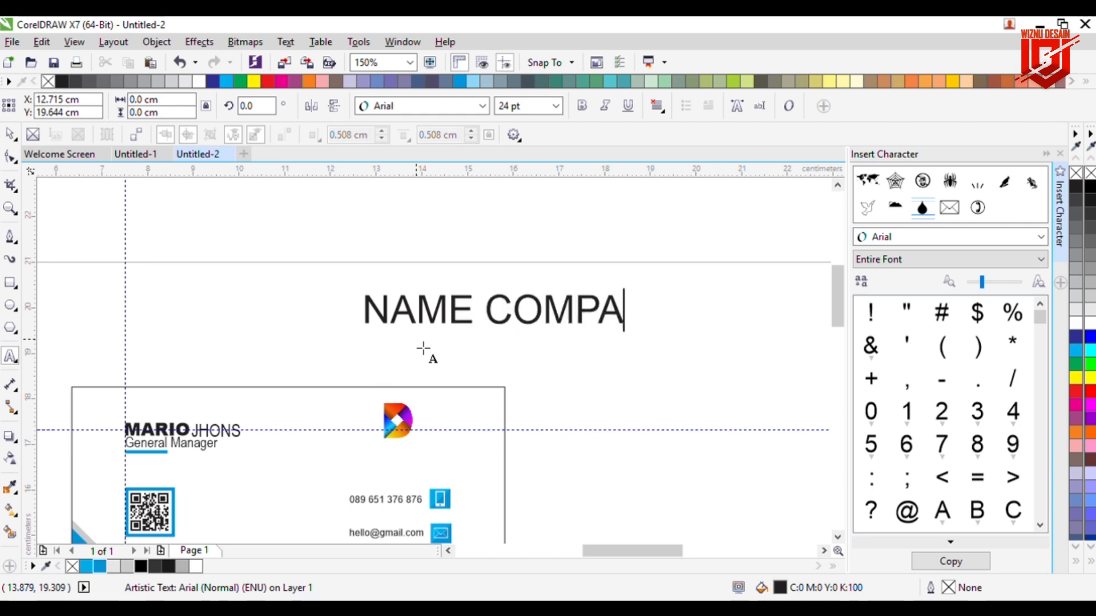
key(ctrl+a)
key(ctrl+shift+f)
key(Down)
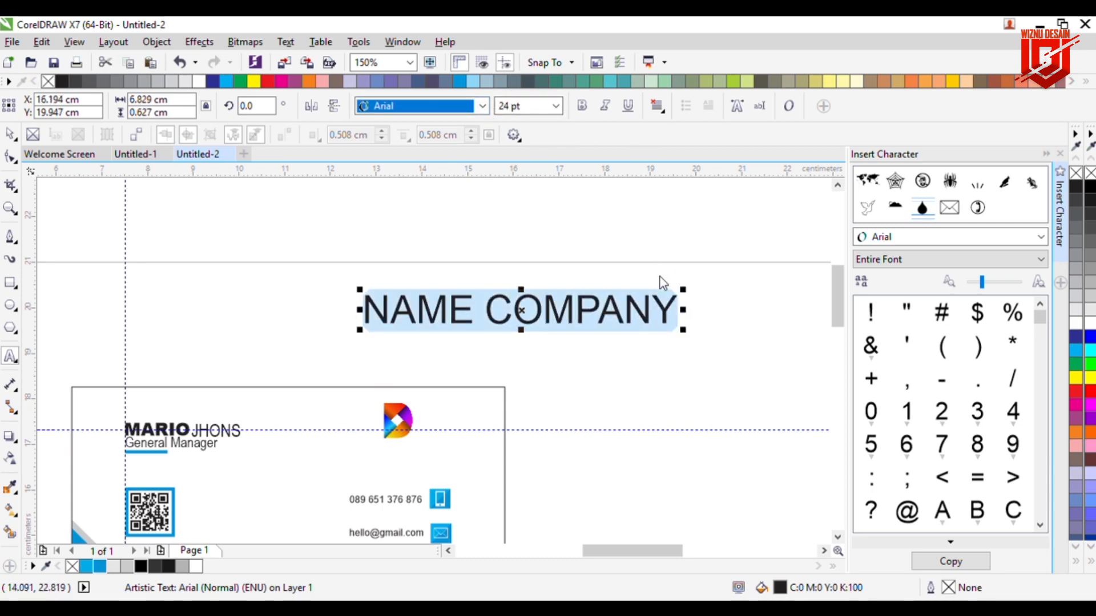
key(Return)
key(Tab)
text(11)
key(Return)
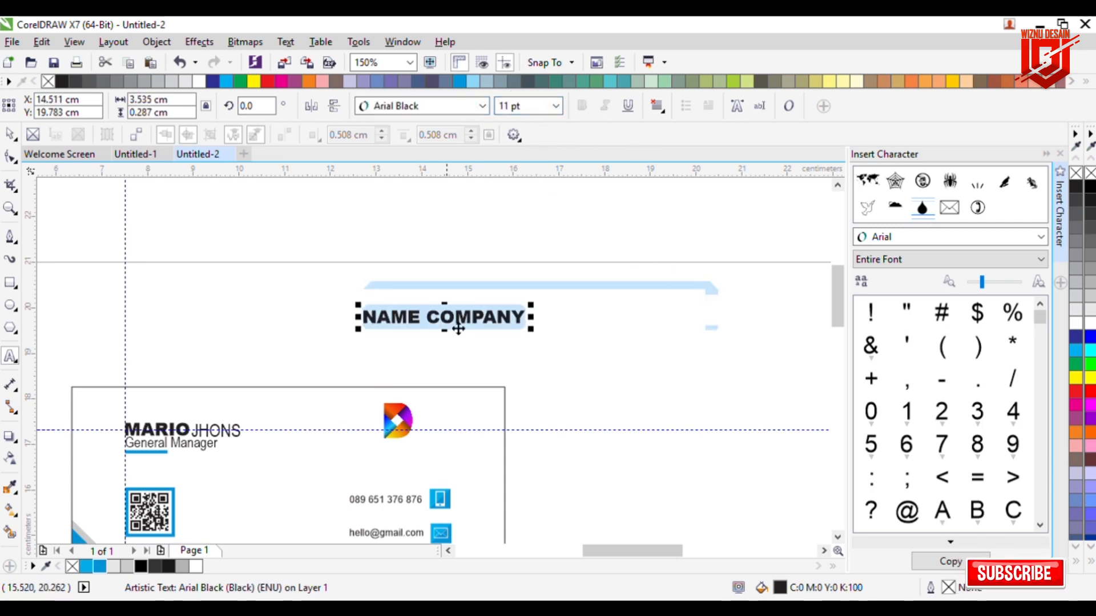
click(10, 133)
drag(450, 330, 400, 462)
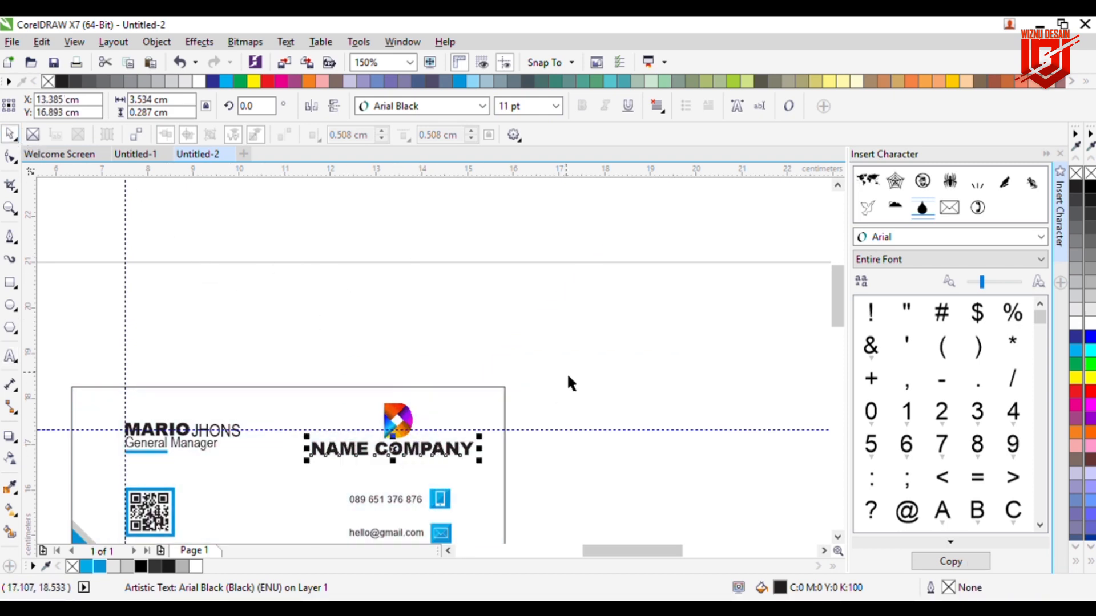
click(569, 377)
Step: Copy the General Manager title under NAME COMPANY and retype it as 'your tag slogan'
drag(191, 447, 406, 466)
double_click(429, 473)
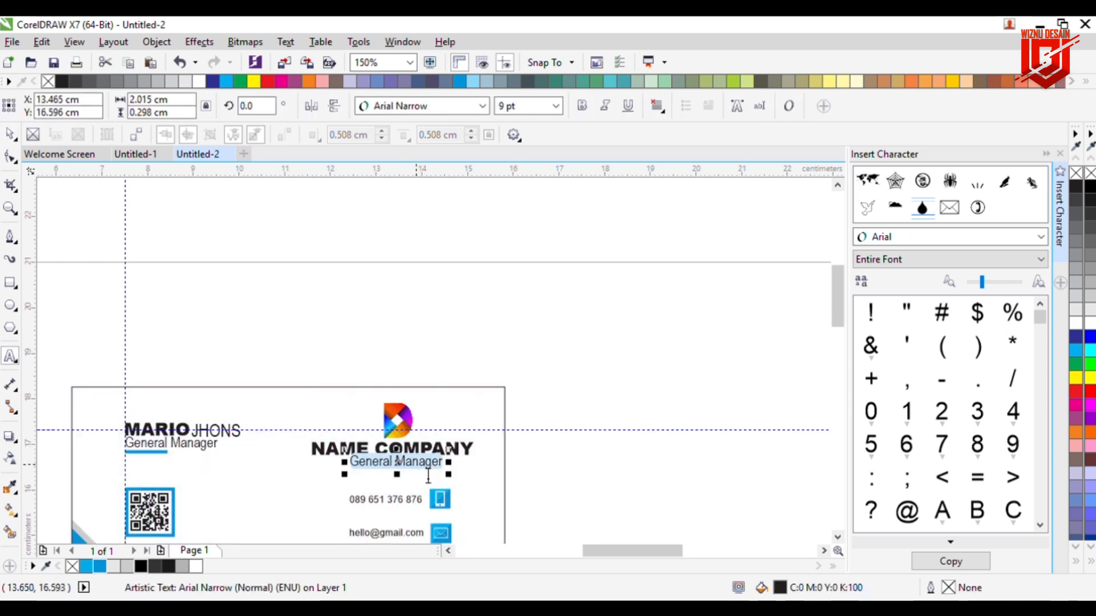
text(YOUR TAG)
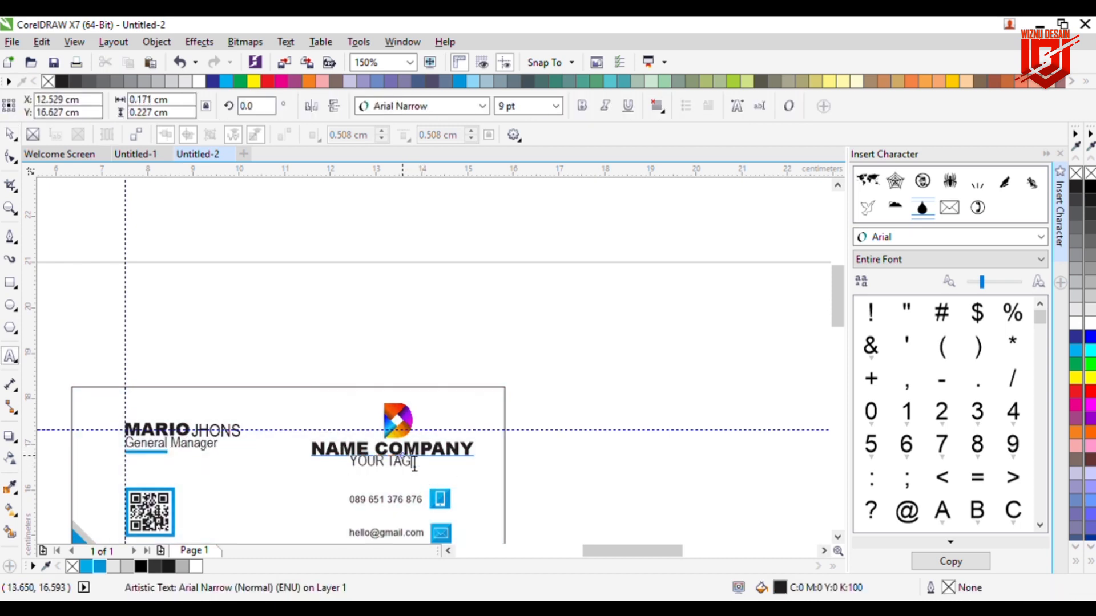
key(BackSpace)
key(BackSpace)
key(BackSpace)
key(BackSpace)
key(BackSpace)
key(BackSpace)
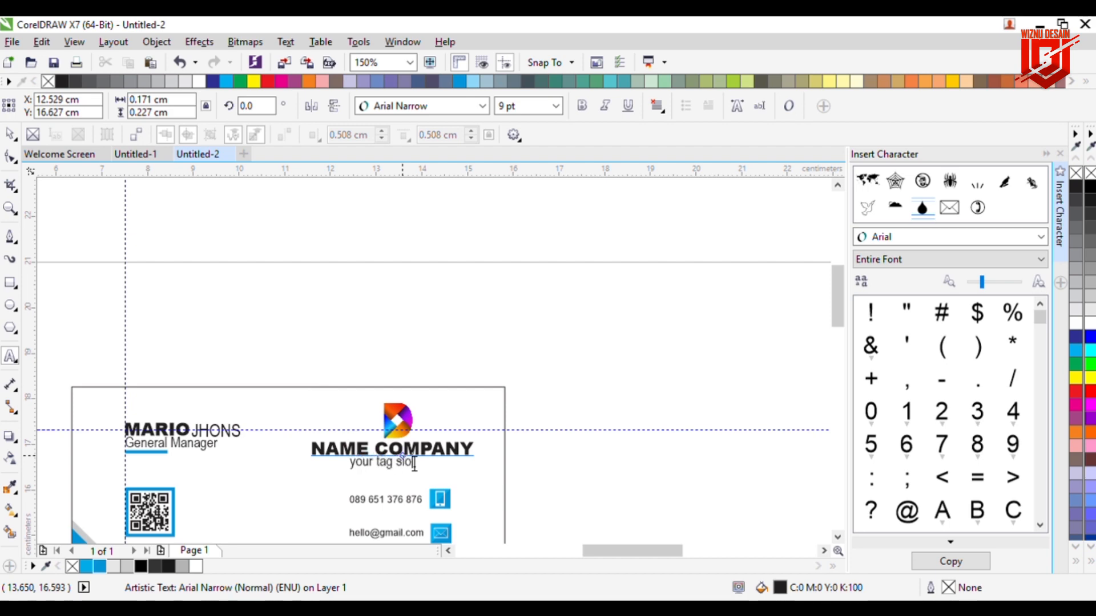
click(11, 136)
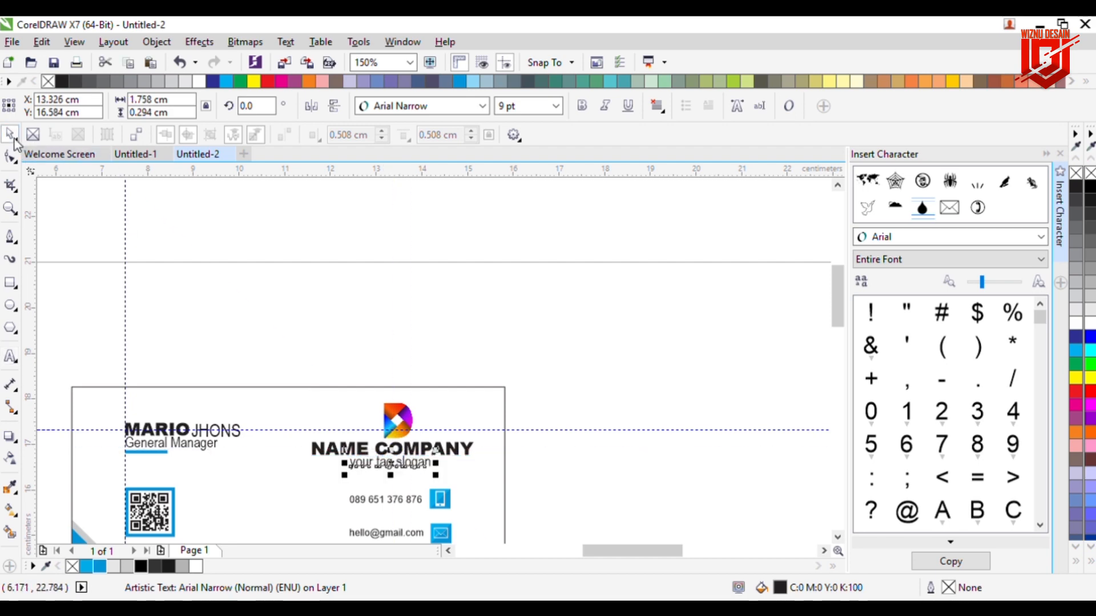
Step: Drag a duplicate of the front business card to sit directly below it
click(398, 254)
scroll(355, 373, down, 1)
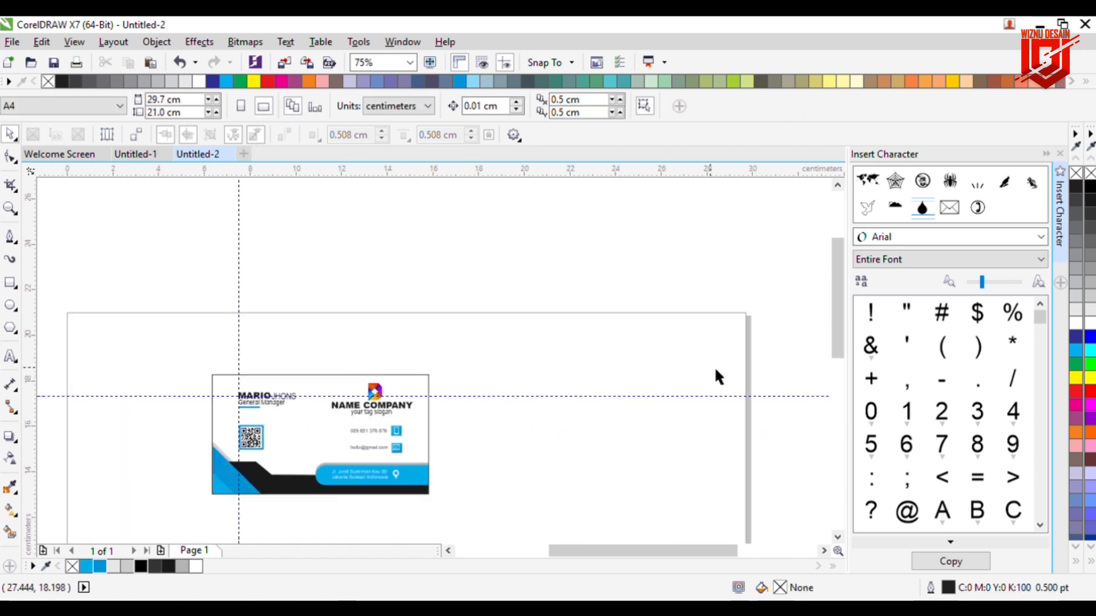
scroll(838, 322, down, 1)
click(334, 415)
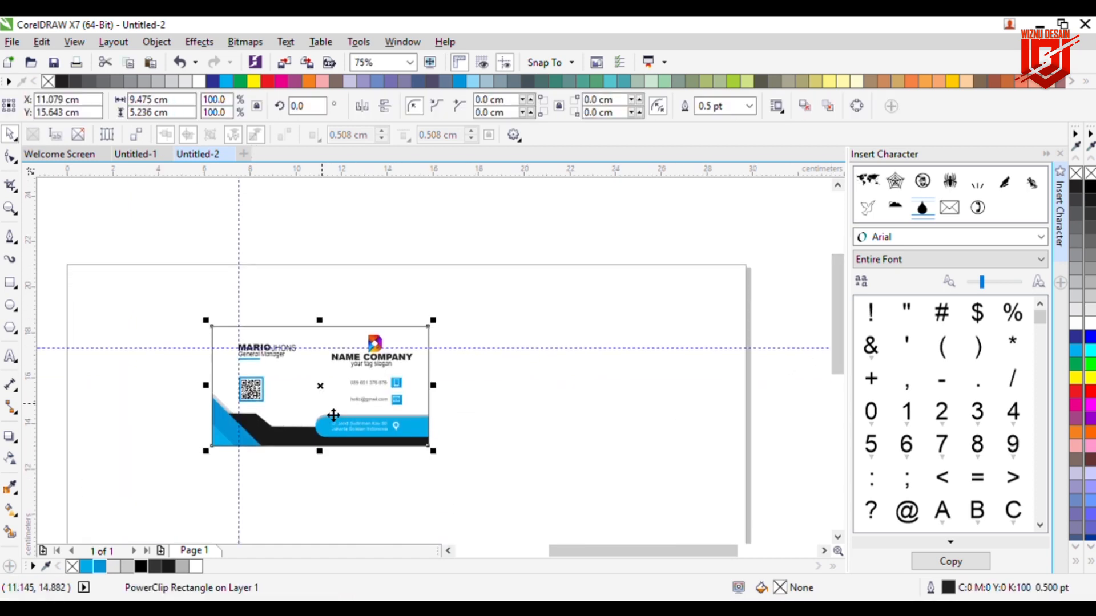
scroll(844, 364, down, 1)
drag(328, 329, 333, 459)
click(561, 441)
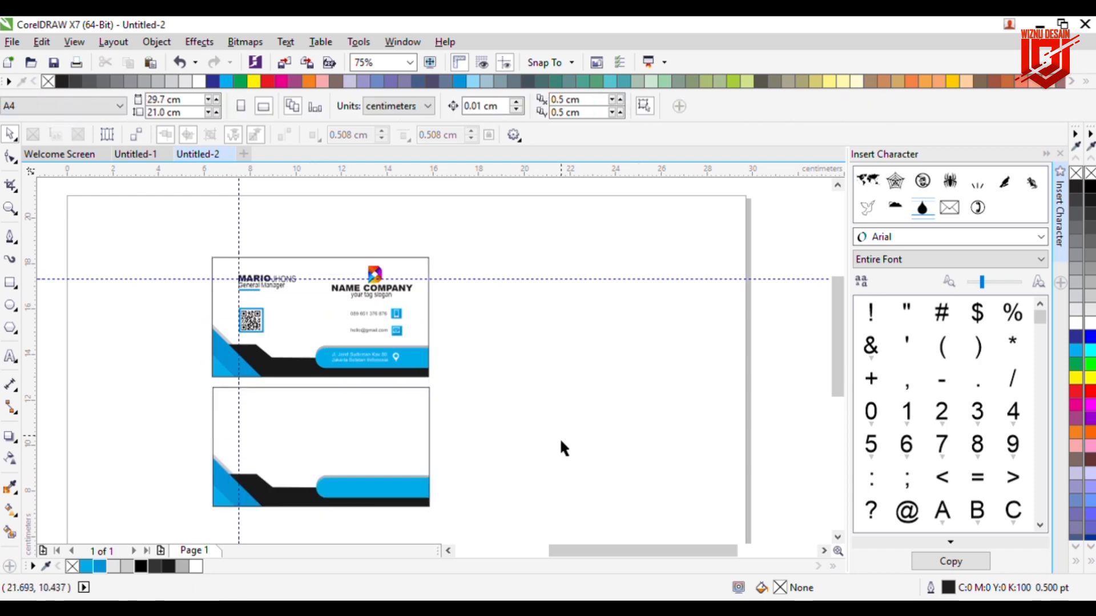
Step: Inside the lower card's PowerClip, mirror the background shapes horizontally and nudge them right
click(345, 497)
ctrl+click(297, 497)
drag(520, 450, 149, 521)
drag(147, 362, 420, 510)
click(361, 106)
key(Right)
key(Right)
key(Right)
key(Right)
key(Right)
key(Right)
key(Right)
key(Right)
key(Right)
key(Right)
click(594, 352)
ctrl+click(527, 408)
click(527, 409)
Step: Group the logo, NAME COMPANY and slogan into a single object
scroll(392, 213, up, 1)
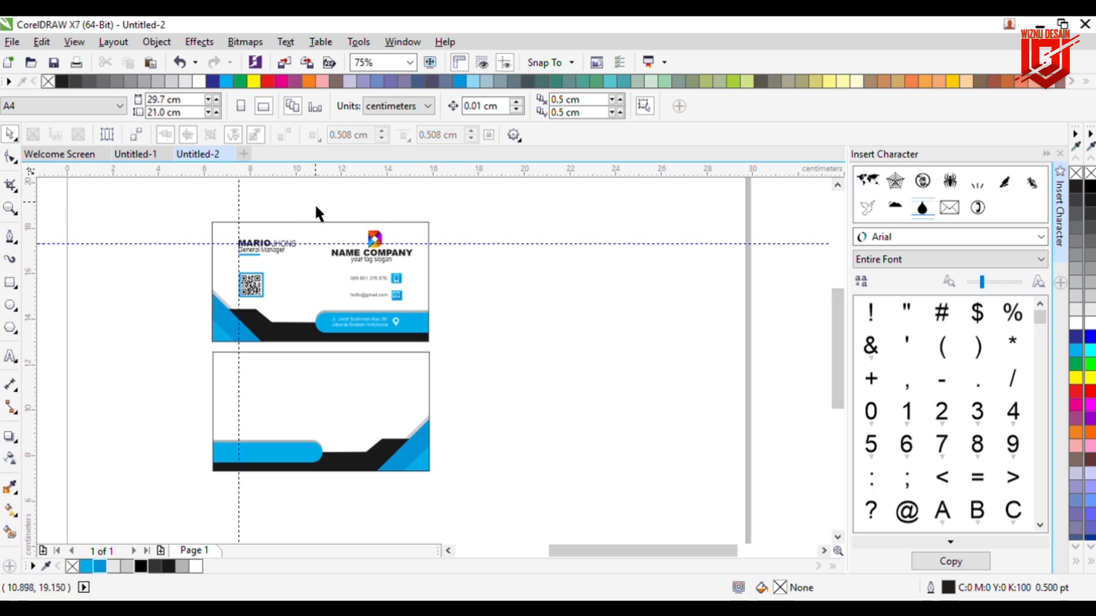
drag(421, 269, 342, 407)
key(ctrl+g)
key(Left)
Step: Add horizontal and vertical guides at the lower card's centre and align the logo group to them
click(402, 392)
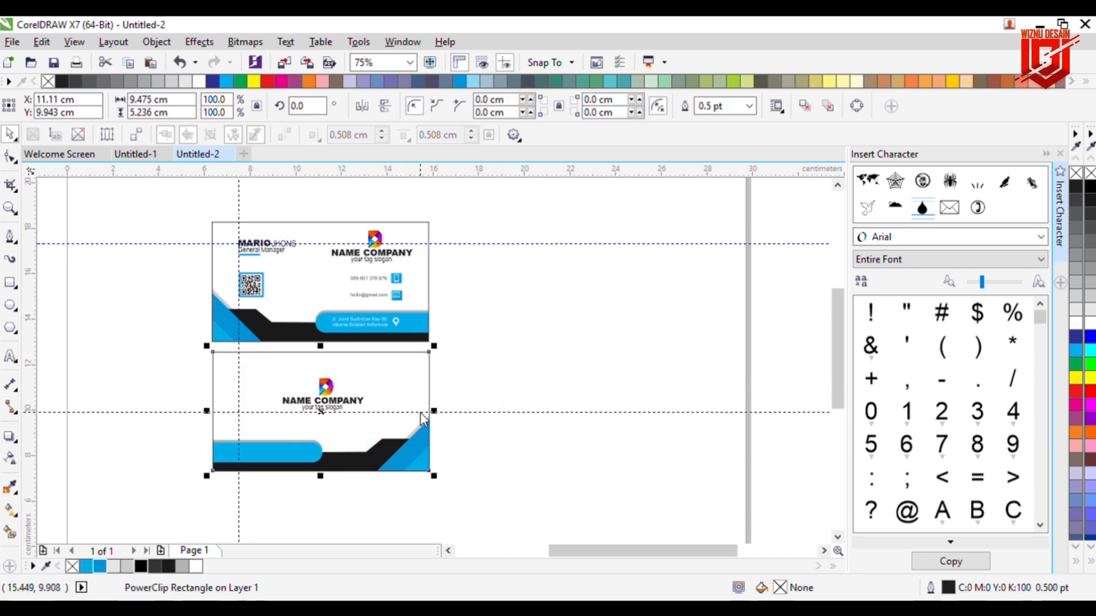
drag(420, 411, 420, 411)
click(300, 392)
drag(239, 392, 331, 411)
click(377, 437)
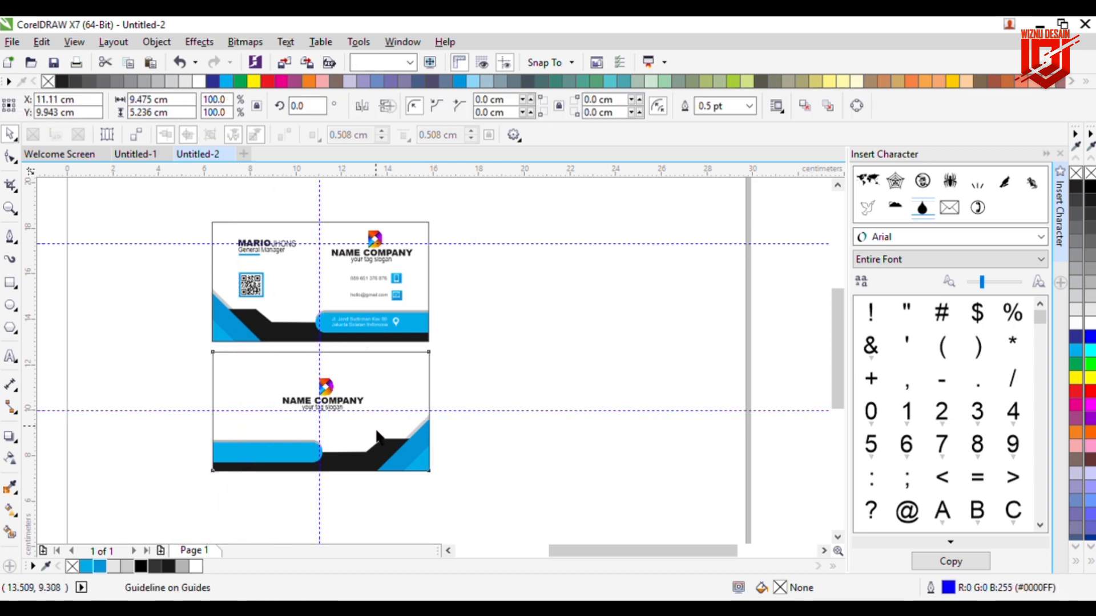
click(340, 407)
key(Down)
key(Down)
key(Down)
key(Down)
key(Down)
key(Down)
key(Down)
key(Down)
key(Down)
key(Down)
key(Down)
key(Down)
key(Down)
key(Down)
key(Down)
key(Down)
key(Down)
key(Down)
key(Down)
key(Down)
key(Left)
key(Left)
key(Left)
key(Left)
key(Left)
key(Left)
key(Left)
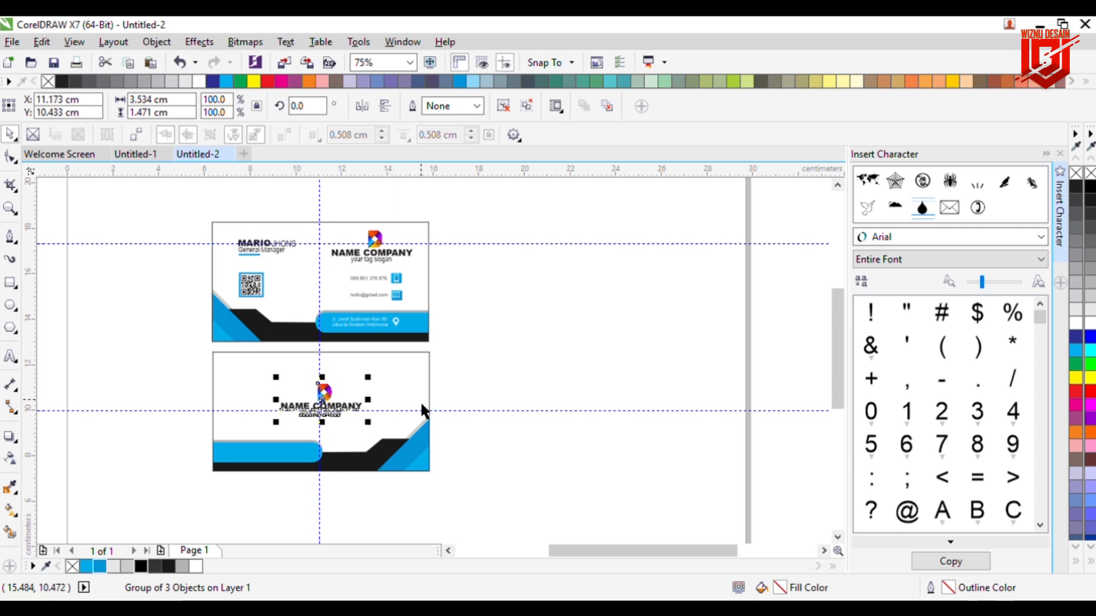
click(465, 385)
Step: Delete the horizontal and vertical centring guides
scroll(327, 459, up, 2)
click(453, 371)
key(Delete)
click(317, 365)
key(Delete)
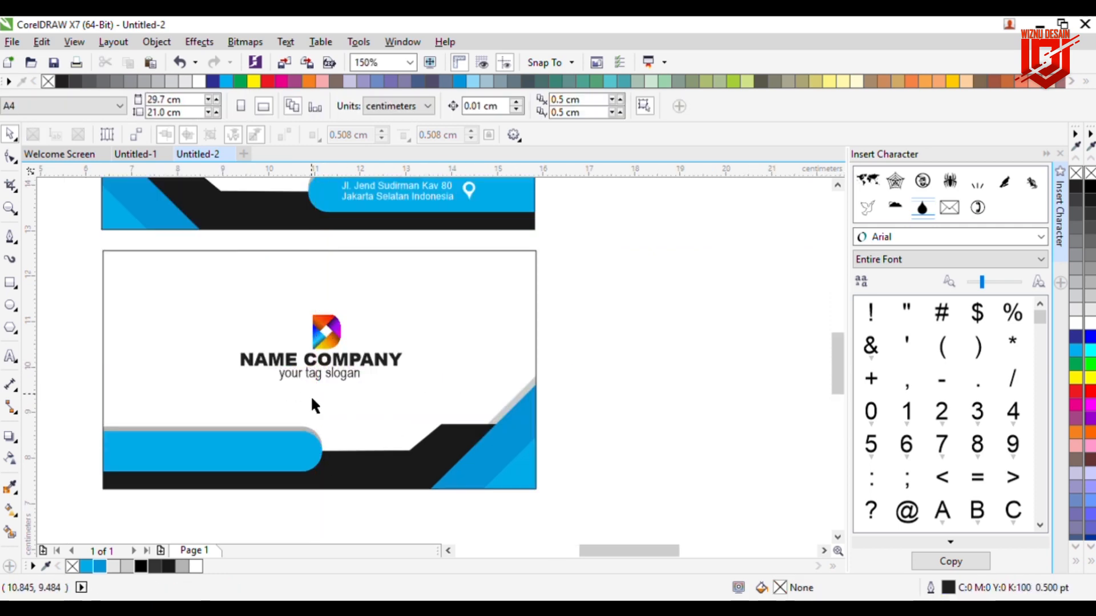
Step: Add two text objects: '# DESIGN' on the blue bar and 'GRAFISH STUDIO'
click(10, 357)
click(150, 454)
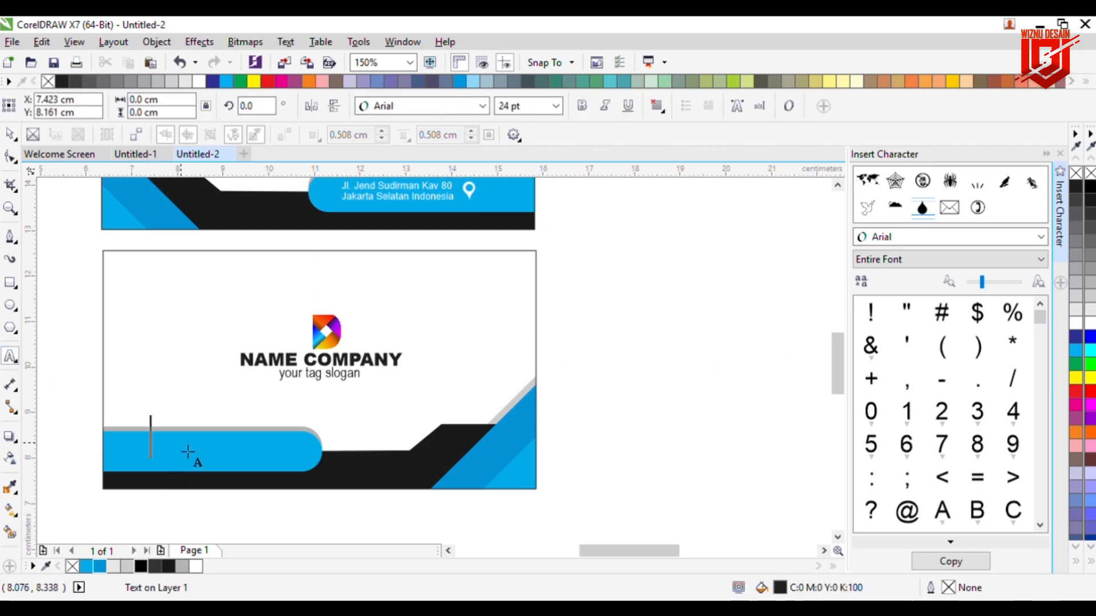
text(#)
text( De)
text(ESIGN)
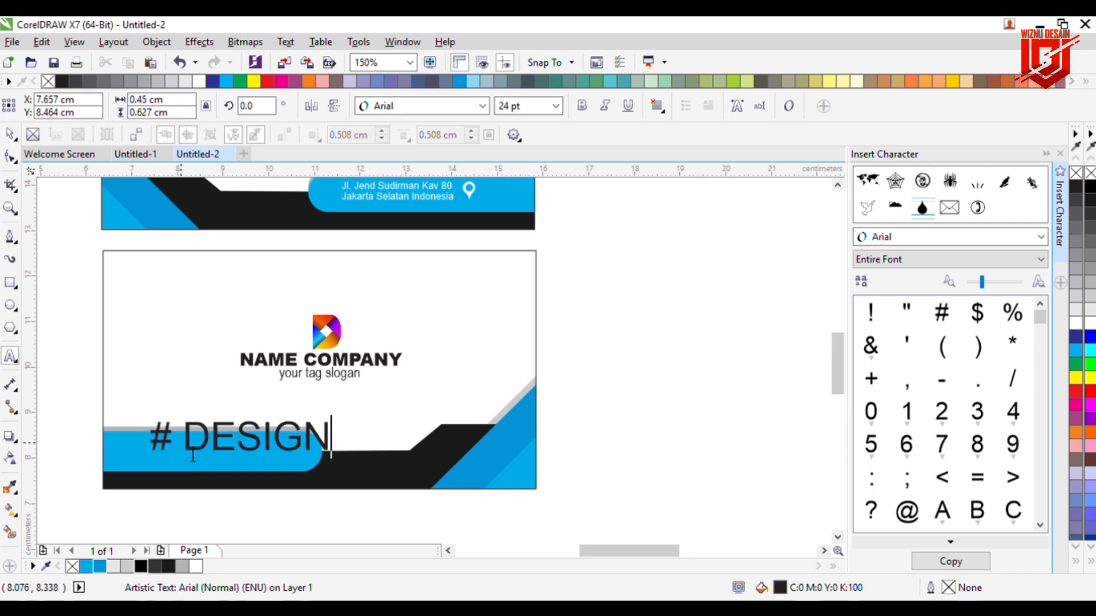
click(460, 359)
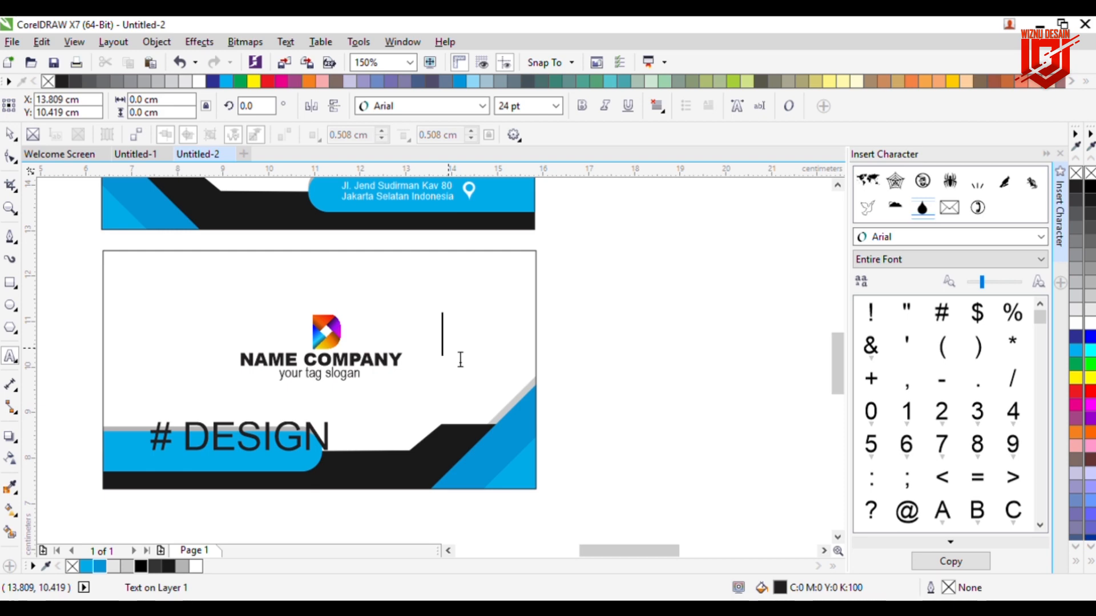
text(ISH)
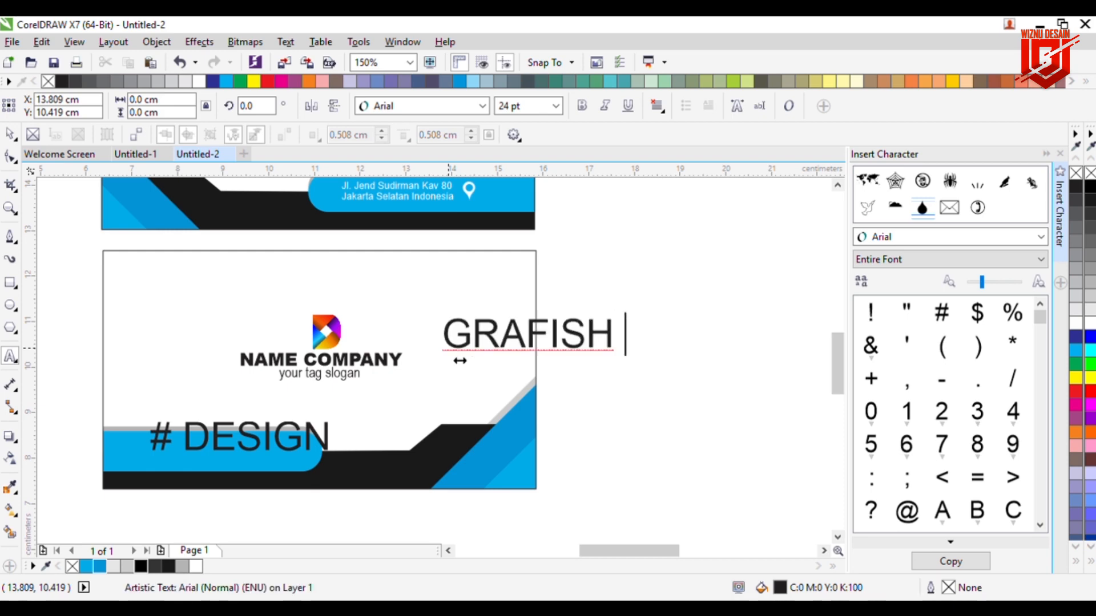
text( STUDIO)
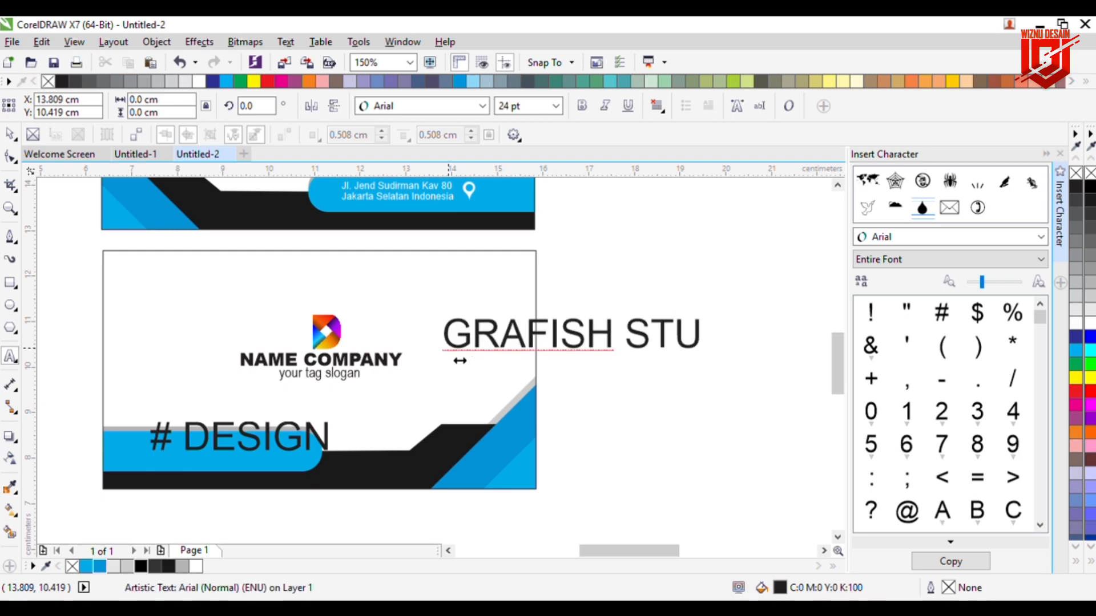
key(ctrl+space)
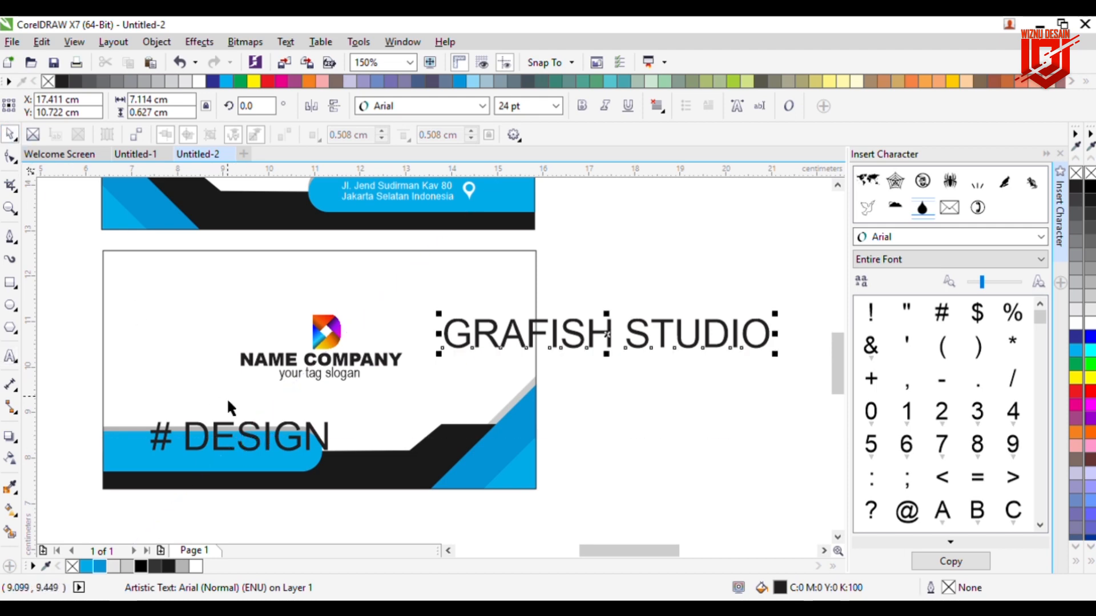
Step: Make '# DESIGN' Arial Black 9 pt in white and shift it left along the bar
click(236, 440)
click(213, 456)
click(188, 518)
click(207, 454)
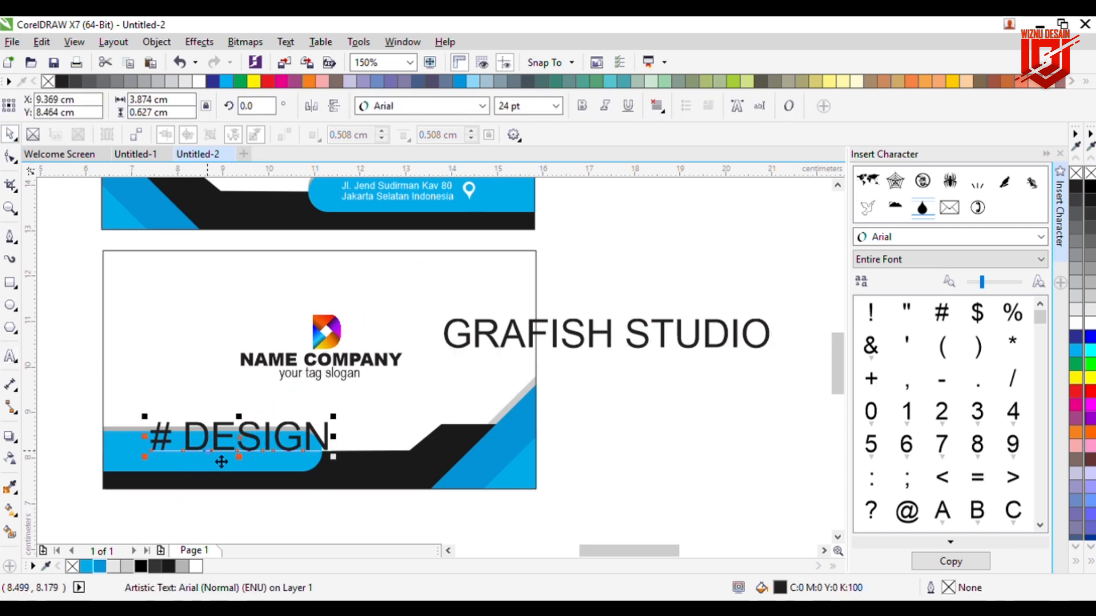
click(508, 112)
text(9)
key(Return)
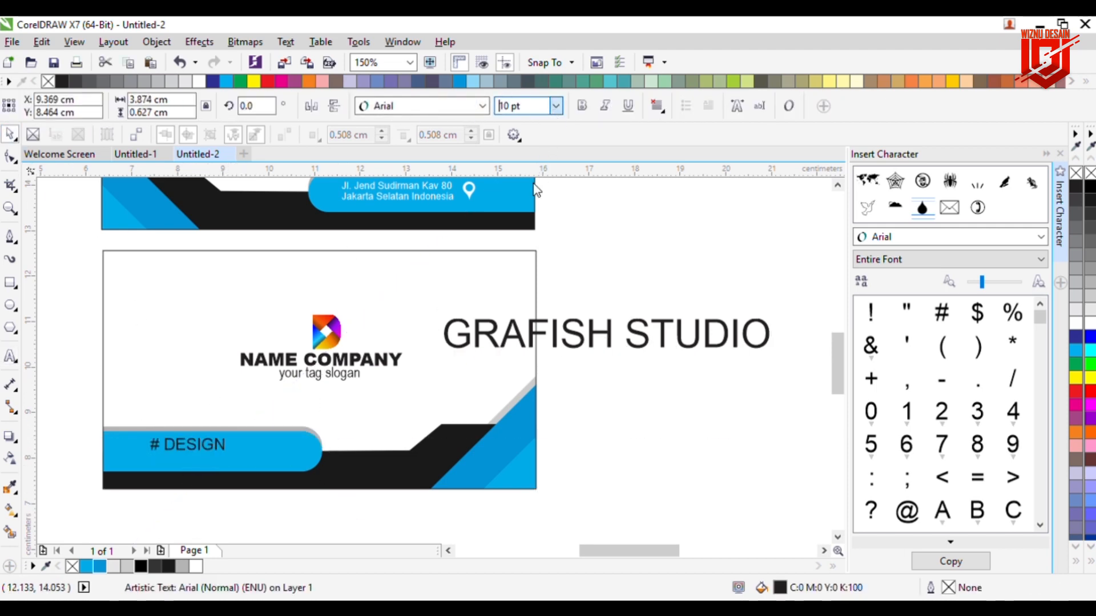
click(479, 106)
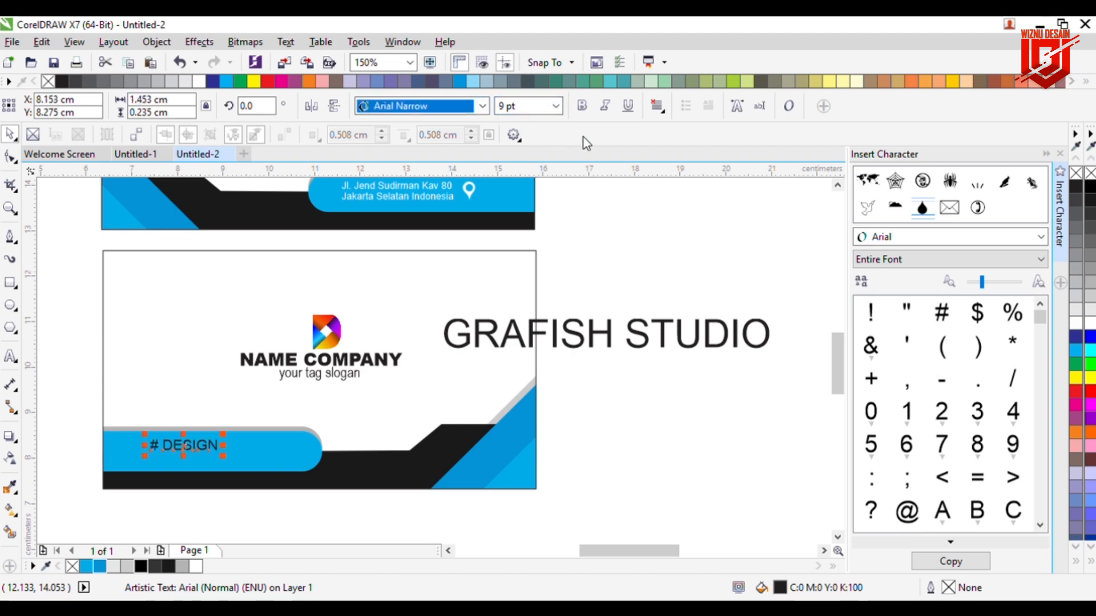
key(Return)
click(1075, 325)
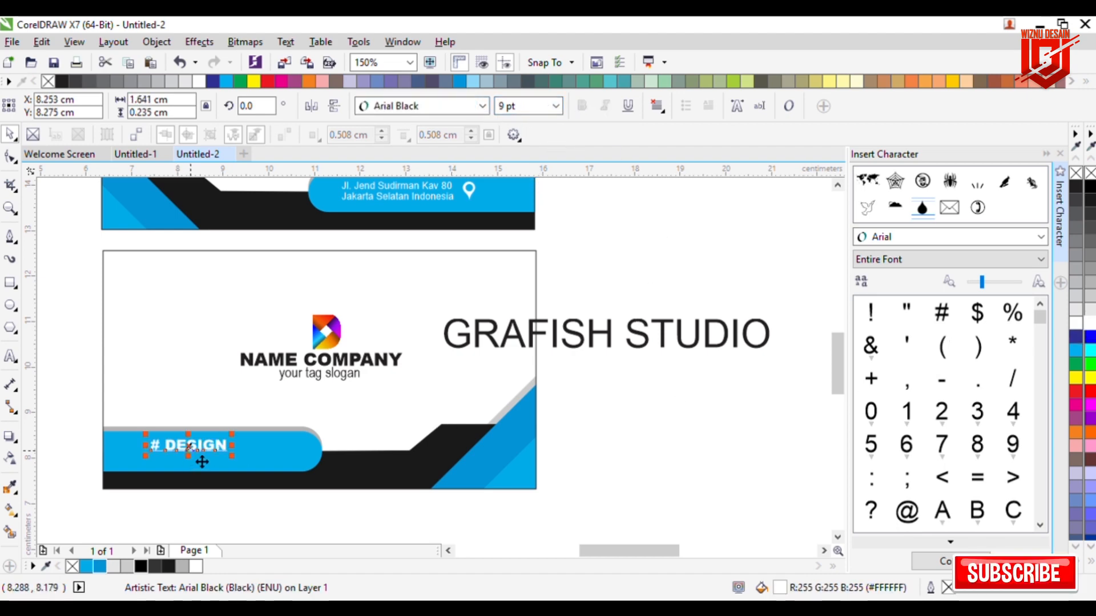
drag(202, 460, 179, 464)
click(663, 456)
Step: Set 'GRAFISH STUDIO' to 7 pt and move it beside '# DESIGN' on the bar
click(635, 343)
click(509, 106)
text(8)
key(Return)
click(543, 166)
drag(514, 354, 286, 465)
click(509, 106)
text(8)
key(Return)
text(7)
key(Return)
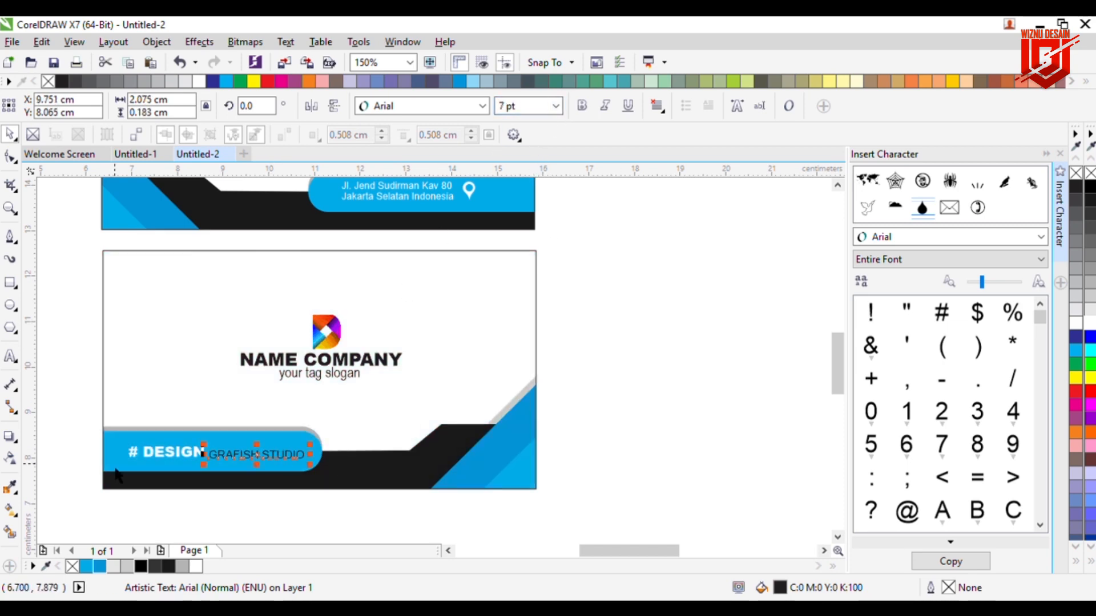
Step: Reduce '# DESIGN' to 8 pt and nudge 'GRAFISH STUDIO' up and left to line up
click(171, 453)
click(508, 107)
text(8)
key(Return)
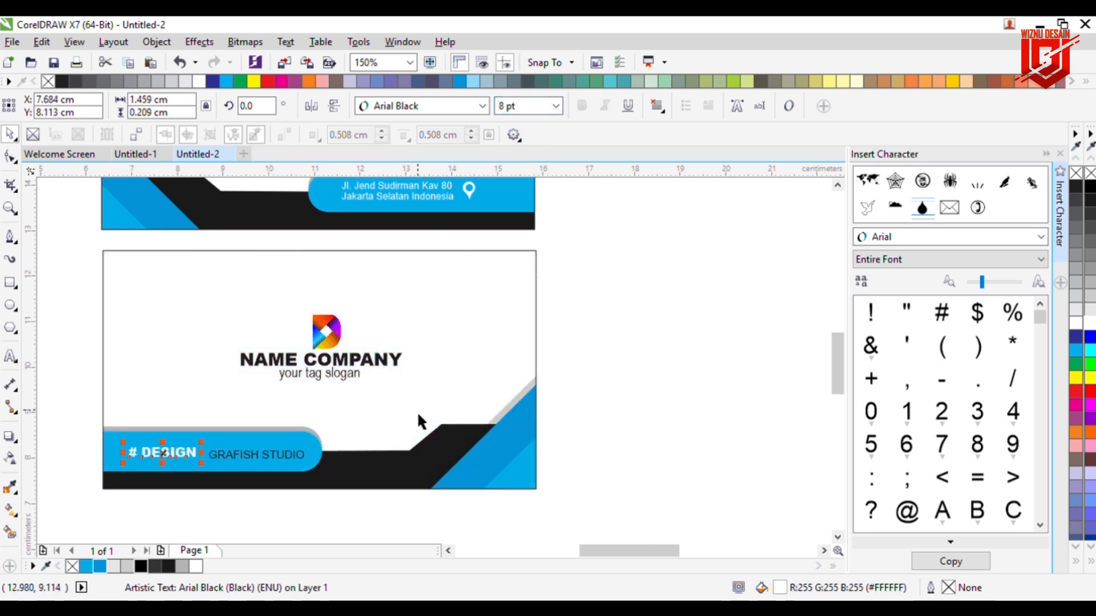
click(416, 411)
click(239, 457)
key(Up)
key(Up)
key(Up)
key(Up)
key(Left)
key(Left)
key(Left)
key(Left)
key(Left)
key(Left)
key(Left)
key(Left)
key(Left)
key(Left)
key(Left)
key(Left)
key(Left)
key(Left)
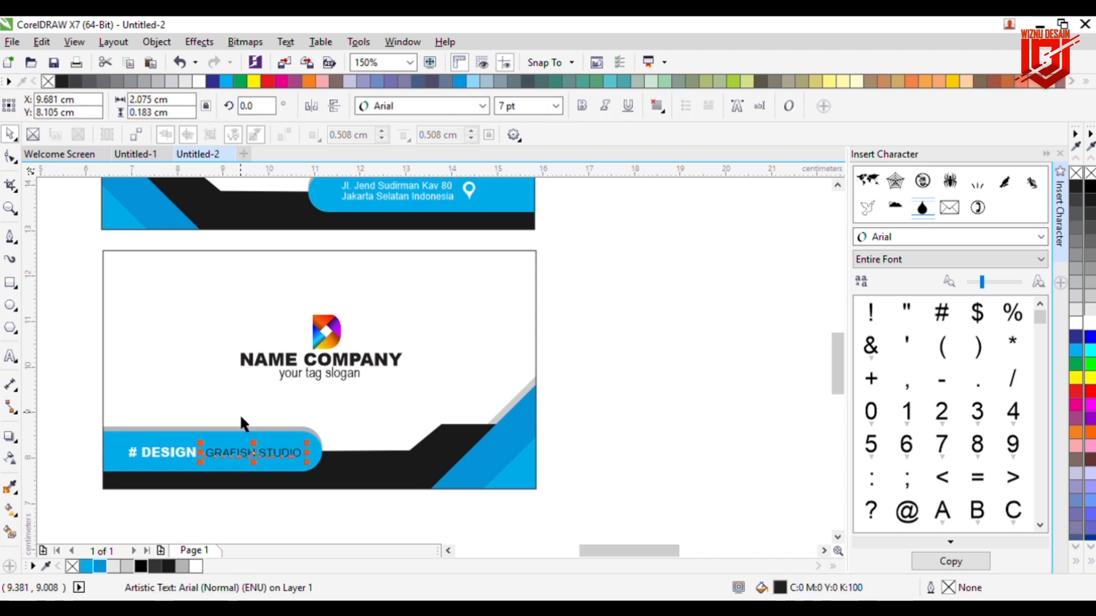
key(Escape)
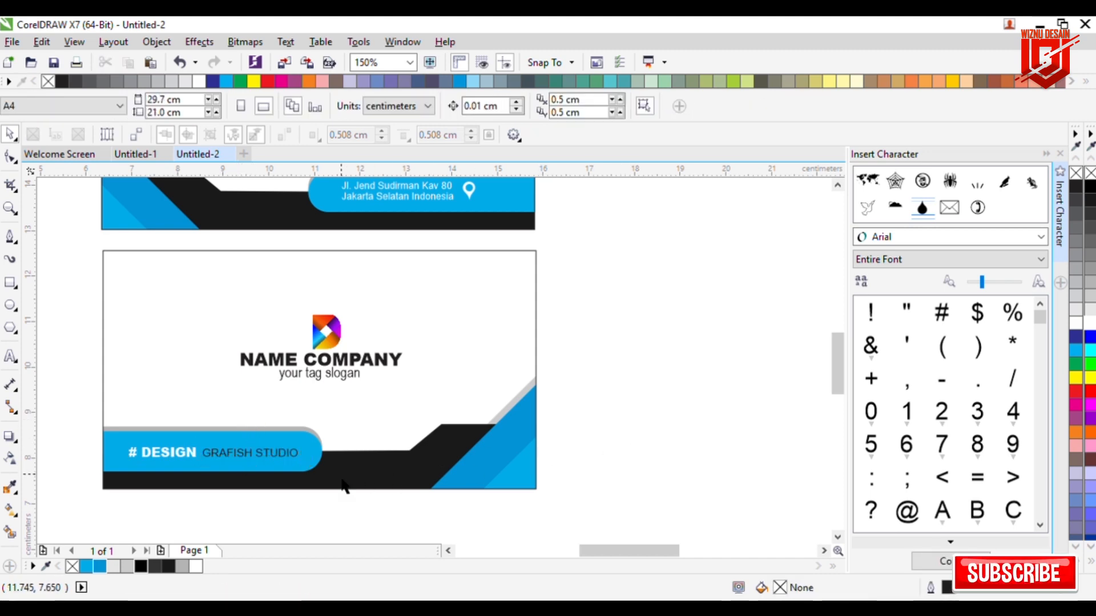
Step: Delete the leftover horizontal guide and zoom to fit all objects with F4
scroll(215, 486, down, 2)
click(405, 260)
key(Delete)
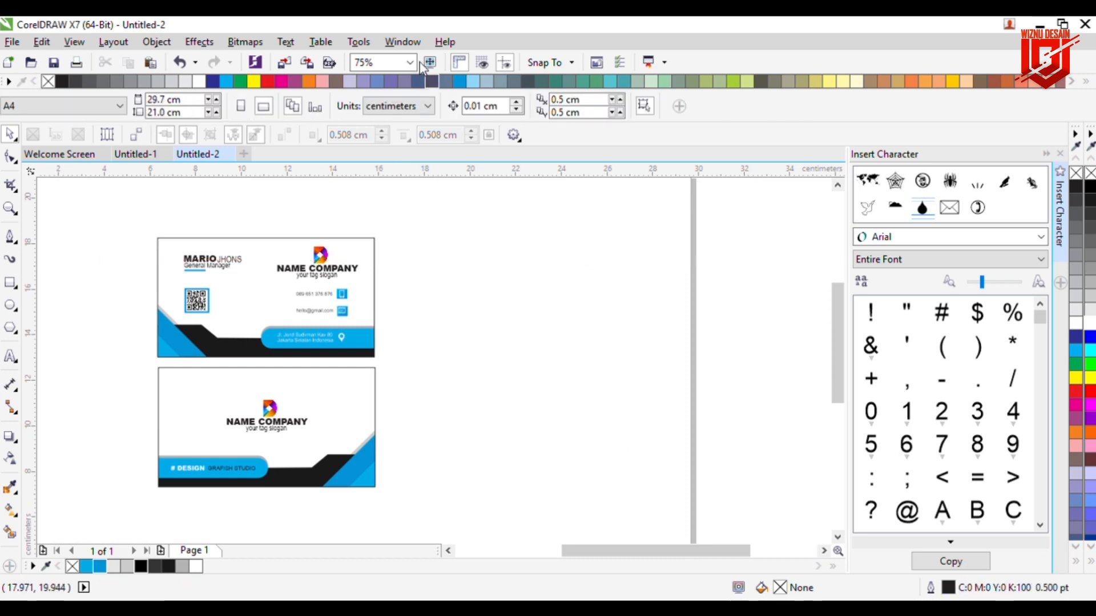
key(F4)
Step: Close the Insert Character docker
click(1060, 153)
click(410, 61)
click(398, 78)
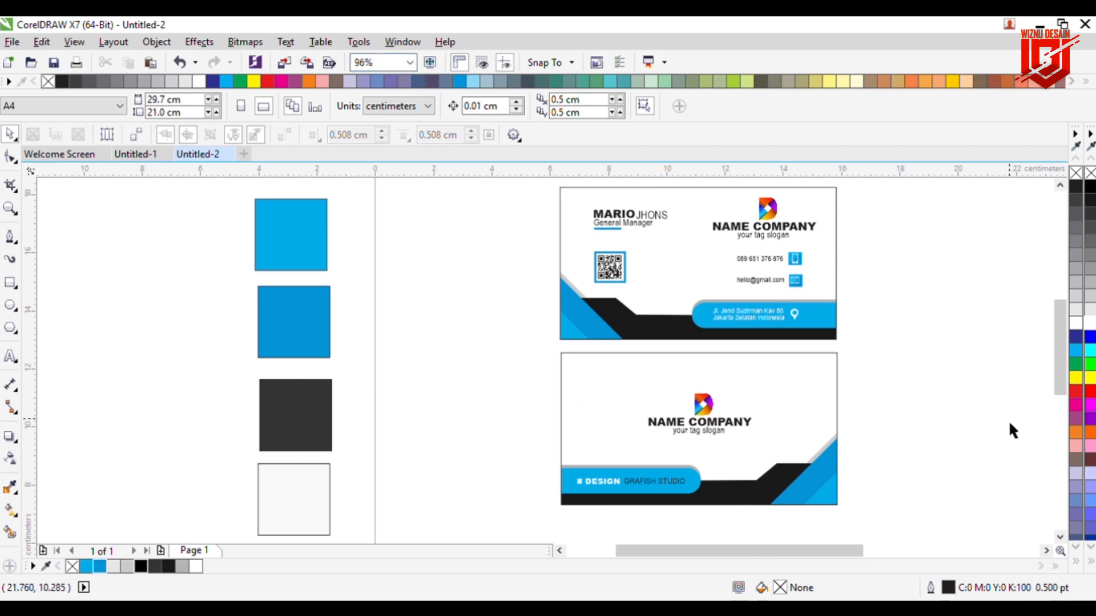